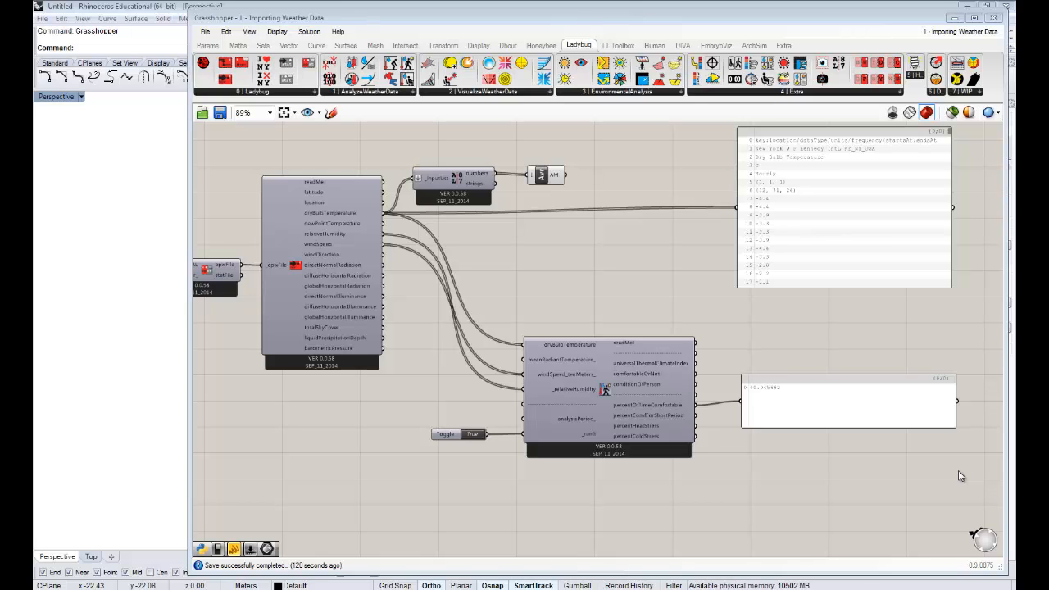
- Review the existing weather data definition, from the EPW import to the outdoor comfort component and its output panels
{"action": "scroll", "coordinate": [511, 298], "scroll_direction": "down", "scroll_amount": 4}
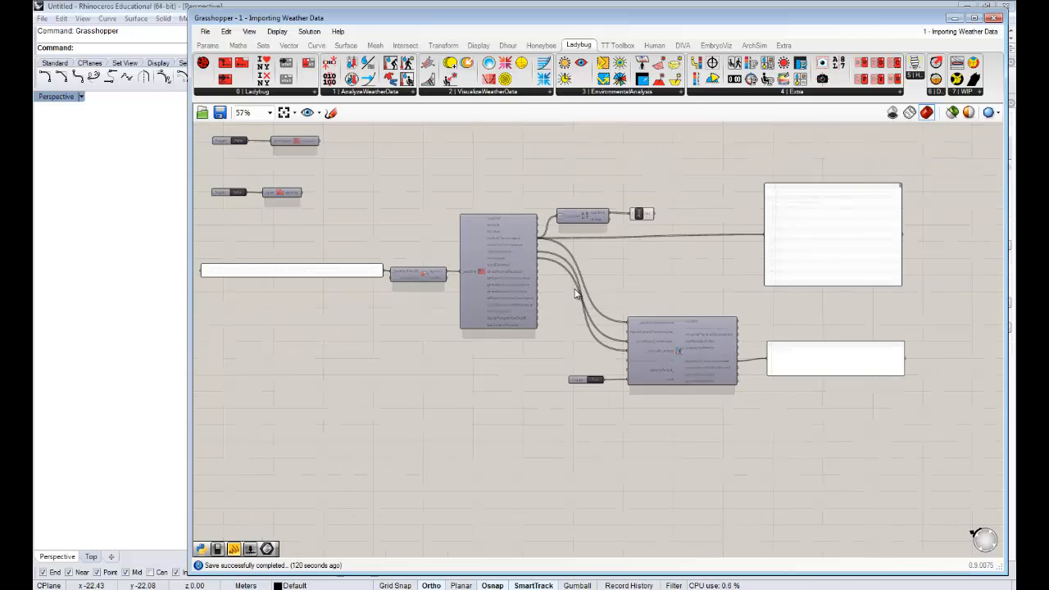
{"action": "scroll", "coordinate": [605, 316], "scroll_direction": "up", "scroll_amount": 2}
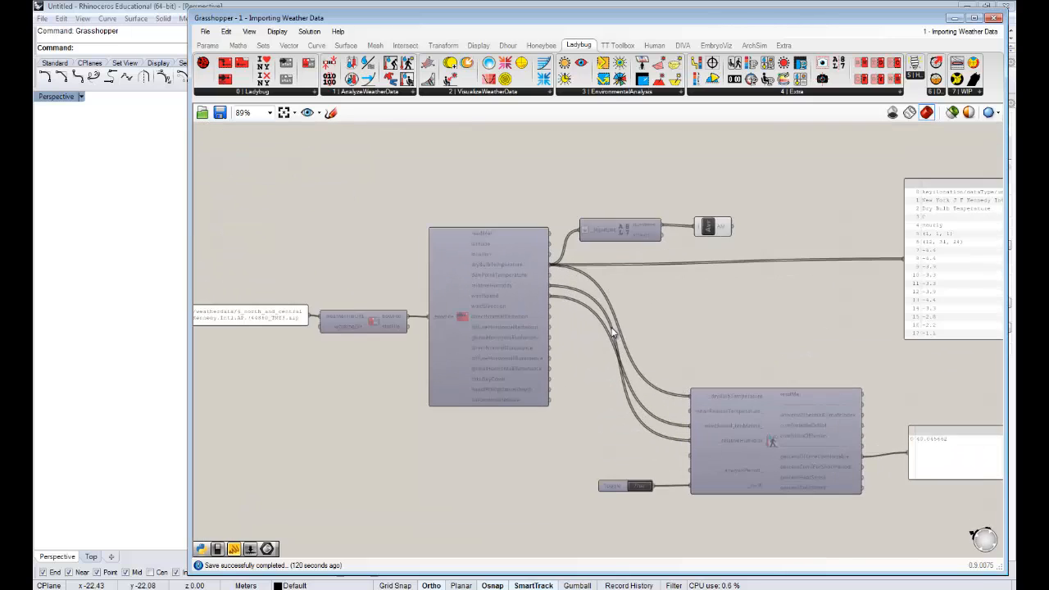
{"action": "right_click_drag", "start_coordinate": [613, 332], "coordinate": [669, 320]}
{"action": "scroll", "coordinate": [527, 318], "scroll_direction": "down", "scroll_amount": 2}
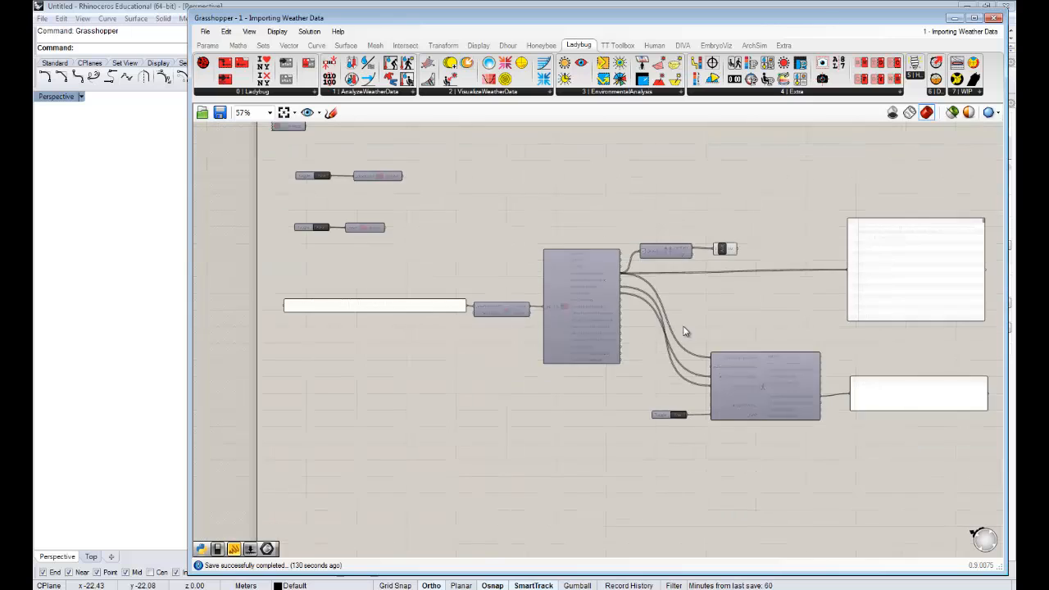
{"action": "scroll", "coordinate": [525, 314], "scroll_direction": "up", "scroll_amount": 2}
{"action": "right_click_drag", "start_coordinate": [636, 275], "coordinate": [580, 276]}
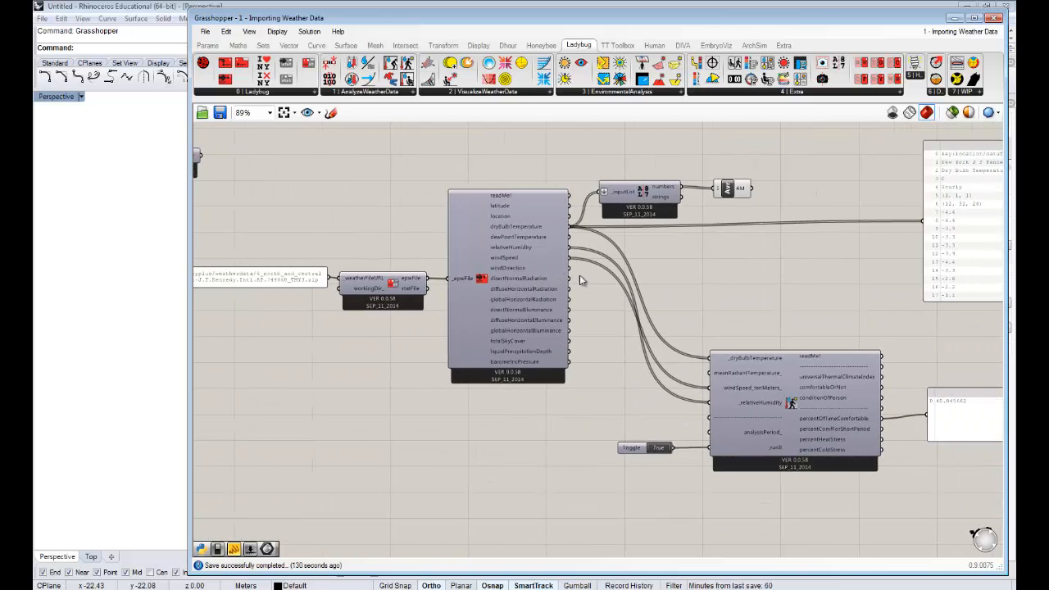
{"action": "right_click_drag", "start_coordinate": [713, 266], "coordinate": [516, 261]}
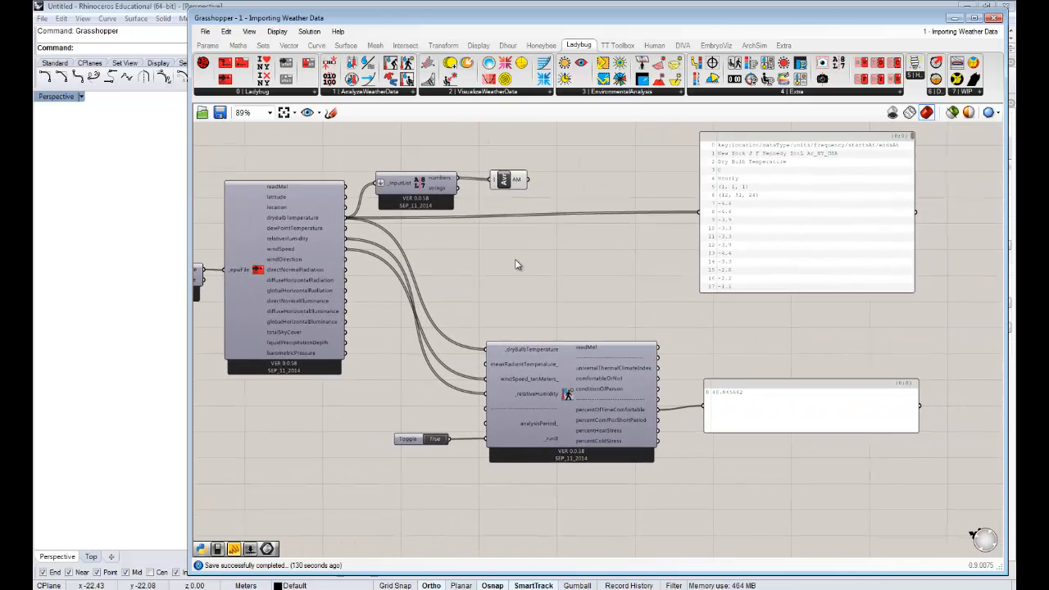
{"action": "scroll", "coordinate": [515, 246], "scroll_direction": "up", "scroll_amount": 1}
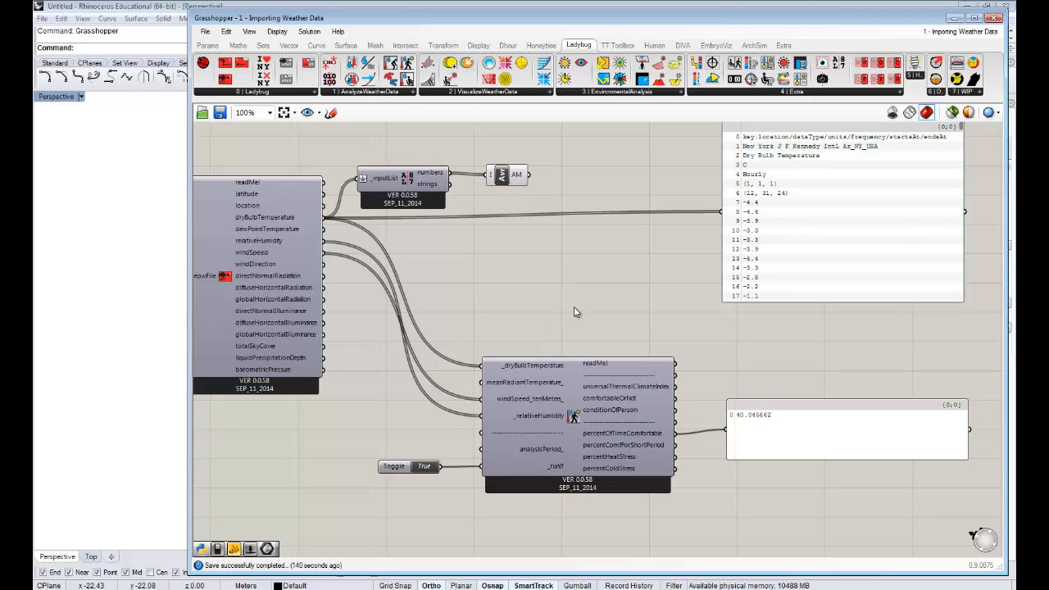
{"action": "right_click_drag", "start_coordinate": [616, 308], "coordinate": [602, 314]}
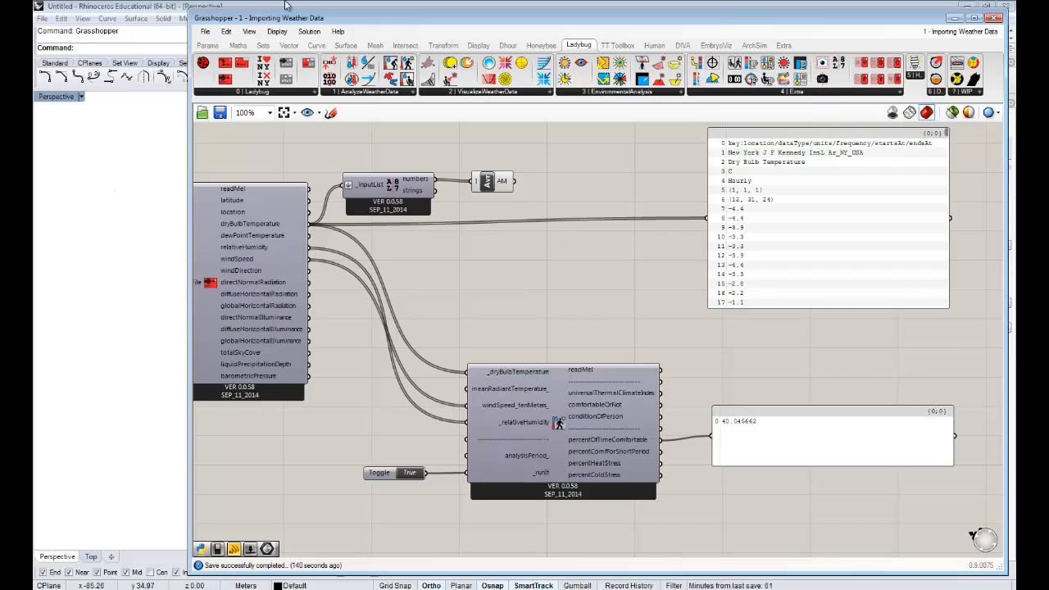
{"action": "mouse_move", "coordinate": [286, 24]}
{"action": "left_mouse_down"}
{"action": "mouse_move", "coordinate": [295, 417]}
{"action": "mouse_move", "coordinate": [278, 162]}
{"action": "mouse_move", "coordinate": [306, 27]}
{"action": "mouse_move", "coordinate": [293, 15]}
{"action": "left_mouse_up"}
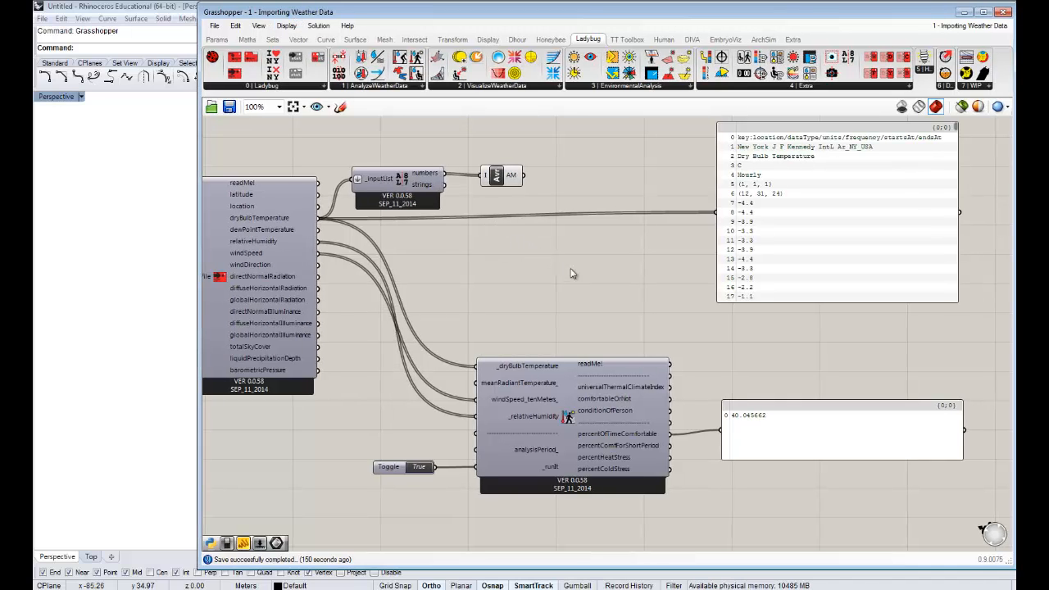
{"action": "right_click_drag", "start_coordinate": [672, 300], "coordinate": [654, 300]}
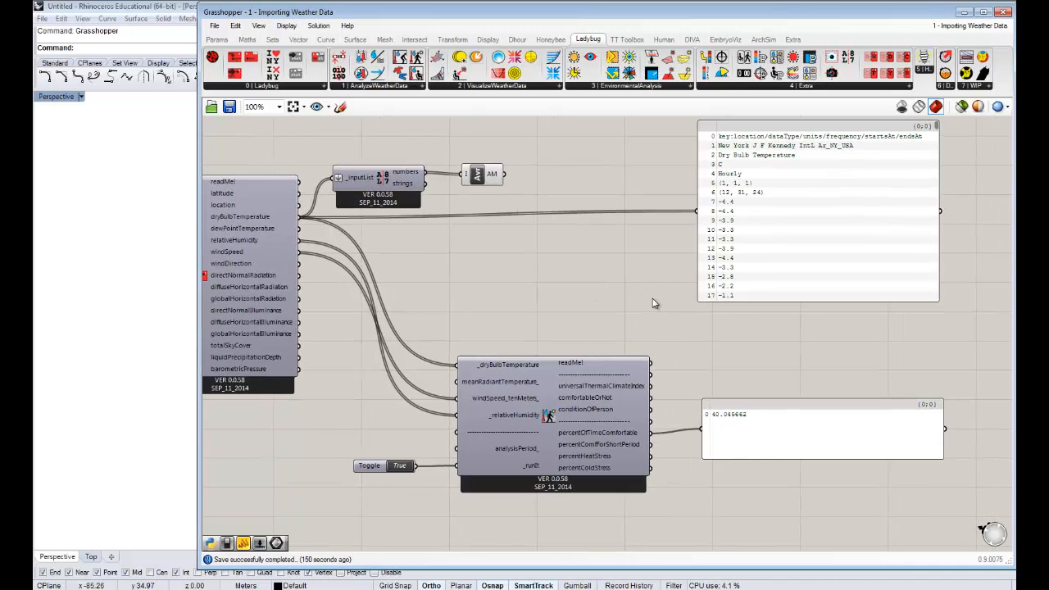
{"action": "right_click_drag", "start_coordinate": [494, 296], "coordinate": [510, 297]}
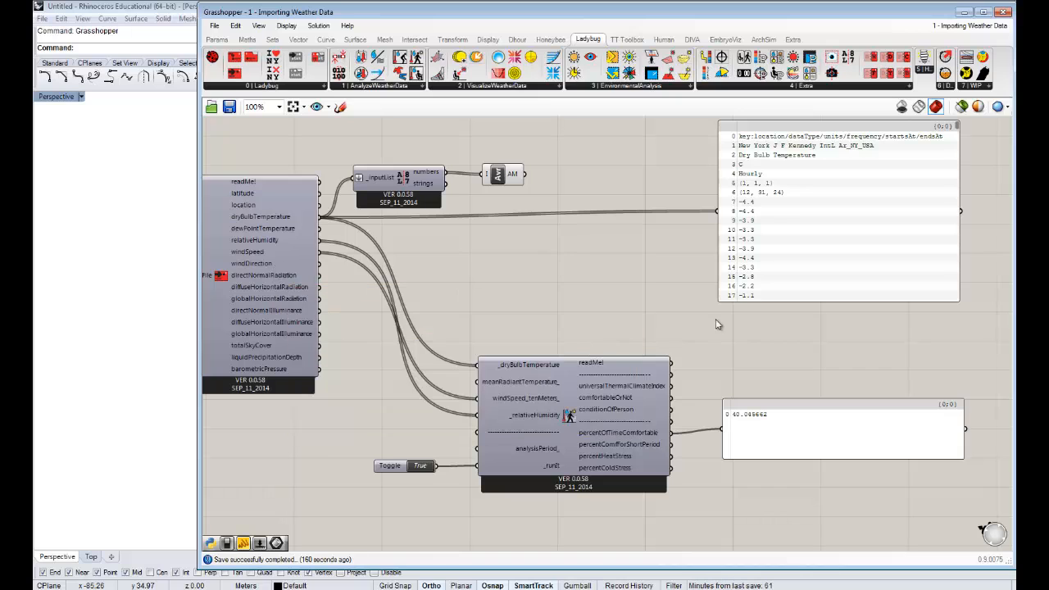
- Delete the comfort component with its toggle, the number-separating and average components, and both output panels
{"action": "left_click_drag", "start_coordinate": [957, 510], "coordinate": [351, 147]}
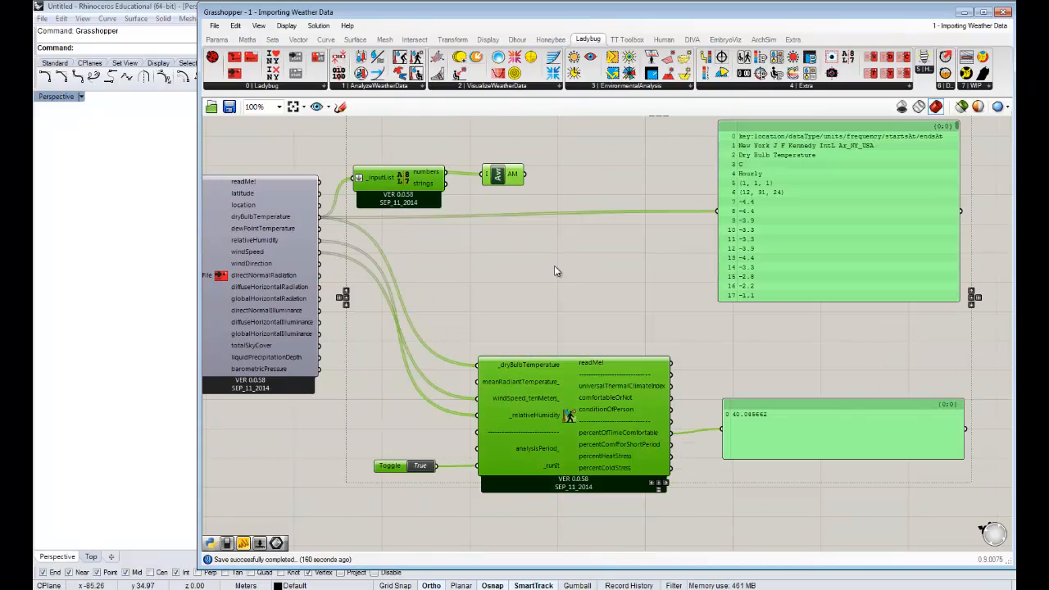
{"action": "right_click_drag", "start_coordinate": [567, 258], "coordinate": [571, 269]}
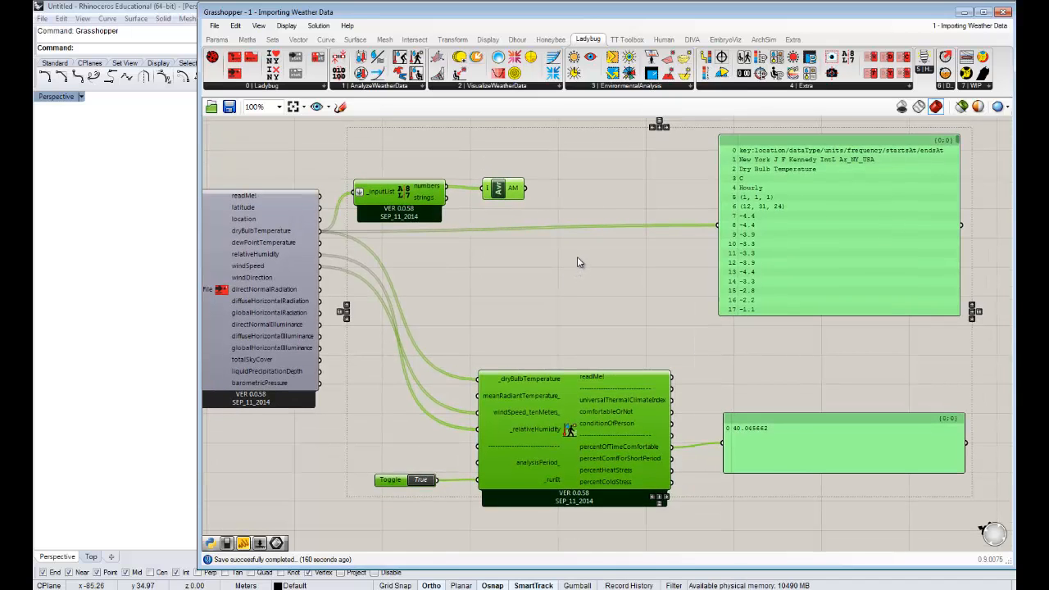
{"action": "key", "text": "Delete"}
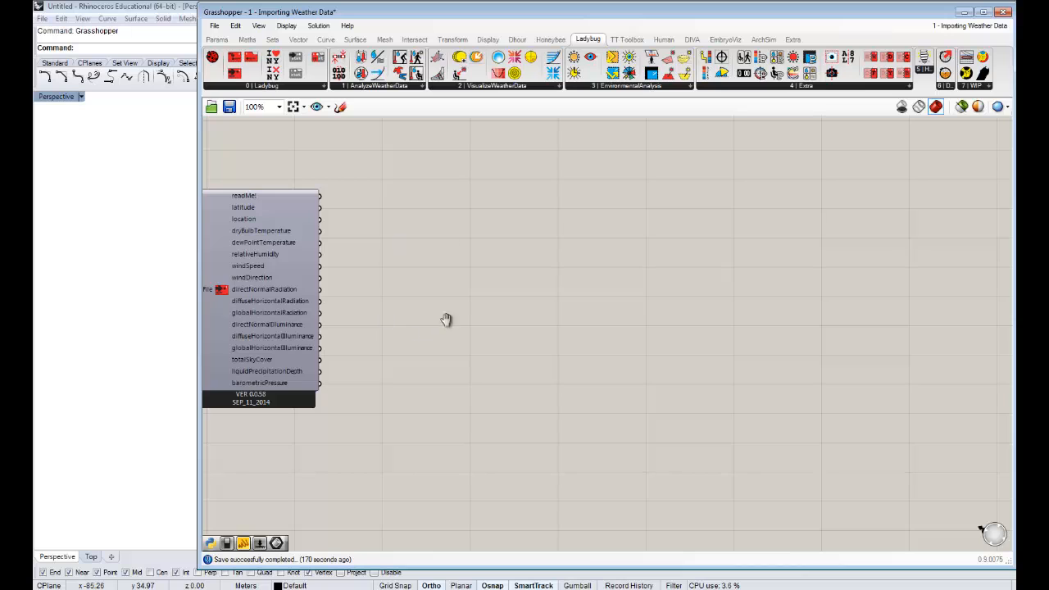
- Place a Ladybug 3D Chart component on the empty canvas beside the EPW import component
{"action": "right_click_drag", "start_coordinate": [446, 319], "coordinate": [631, 306]}
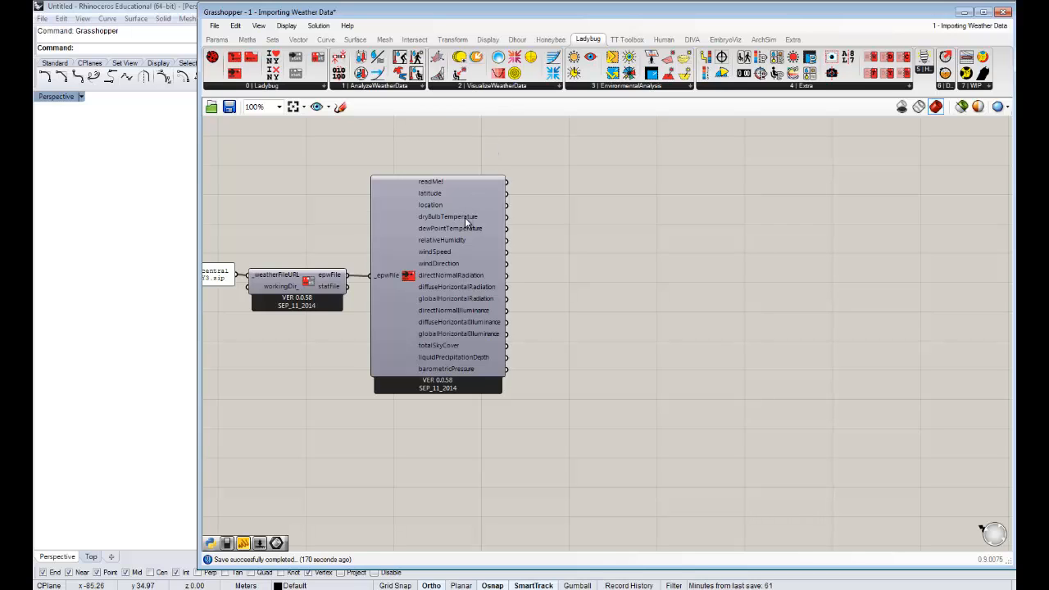
{"action": "mouse_move", "coordinate": [465, 218]}
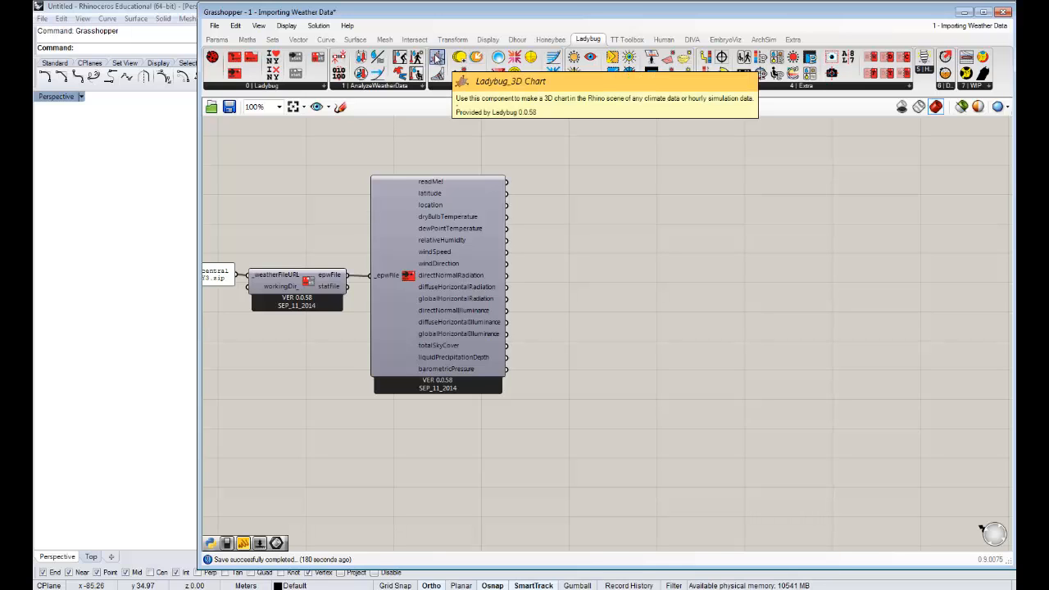
{"action": "left_click_drag", "start_coordinate": [436, 56], "coordinate": [680, 254]}
{"action": "scroll", "coordinate": [650, 318], "scroll_direction": "up", "scroll_amount": 5}
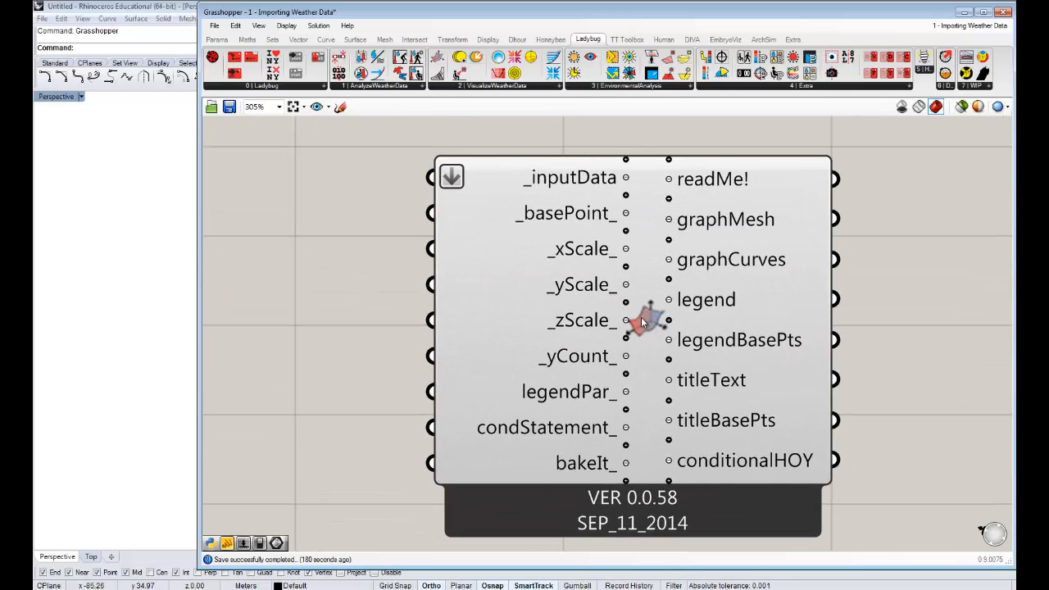
{"action": "scroll", "coordinate": [647, 293], "scroll_direction": "down", "scroll_amount": 1}
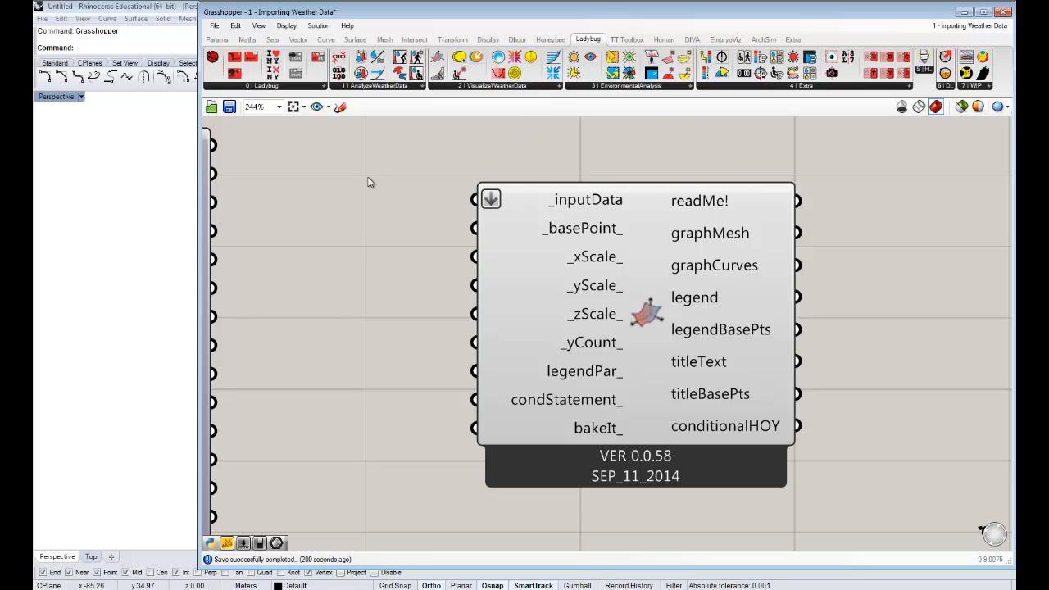
- Connect the EPW import component's dryBulbTemperature output to the 3D Chart's _inputData input
{"action": "scroll", "coordinate": [497, 251], "scroll_direction": "down", "scroll_amount": 3}
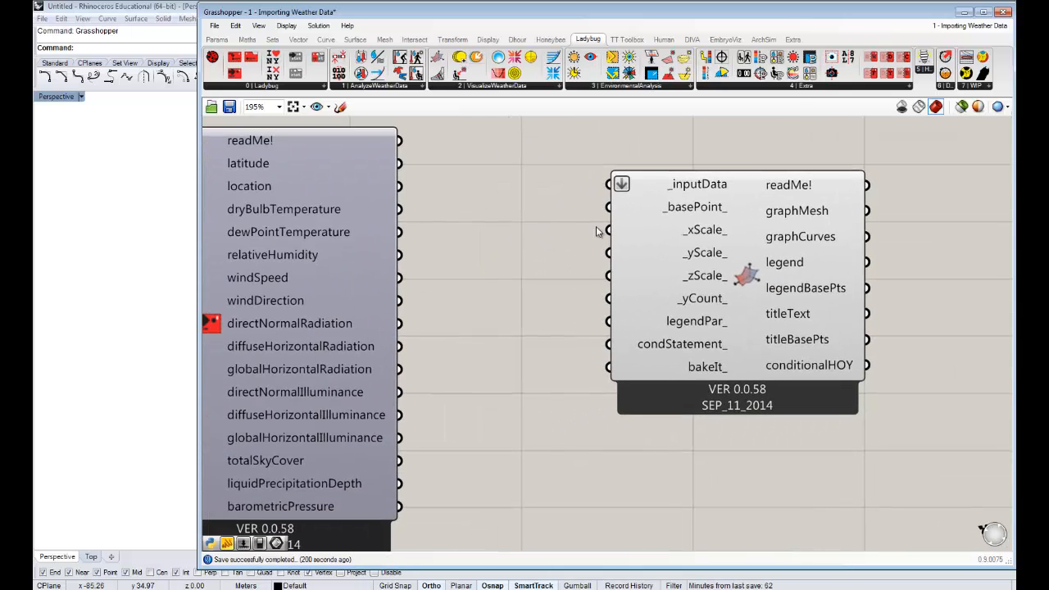
{"action": "right_click_drag", "start_coordinate": [486, 265], "coordinate": [520, 235]}
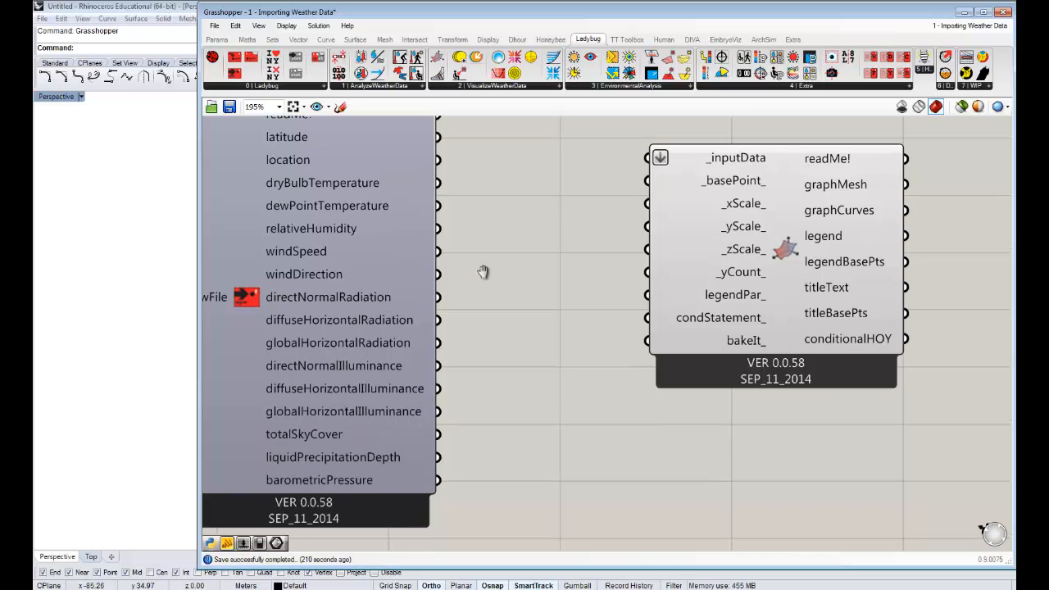
{"action": "left_click", "coordinate": [770, 227]}
{"action": "left_click_drag", "start_coordinate": [771, 227], "coordinate": [767, 241]}
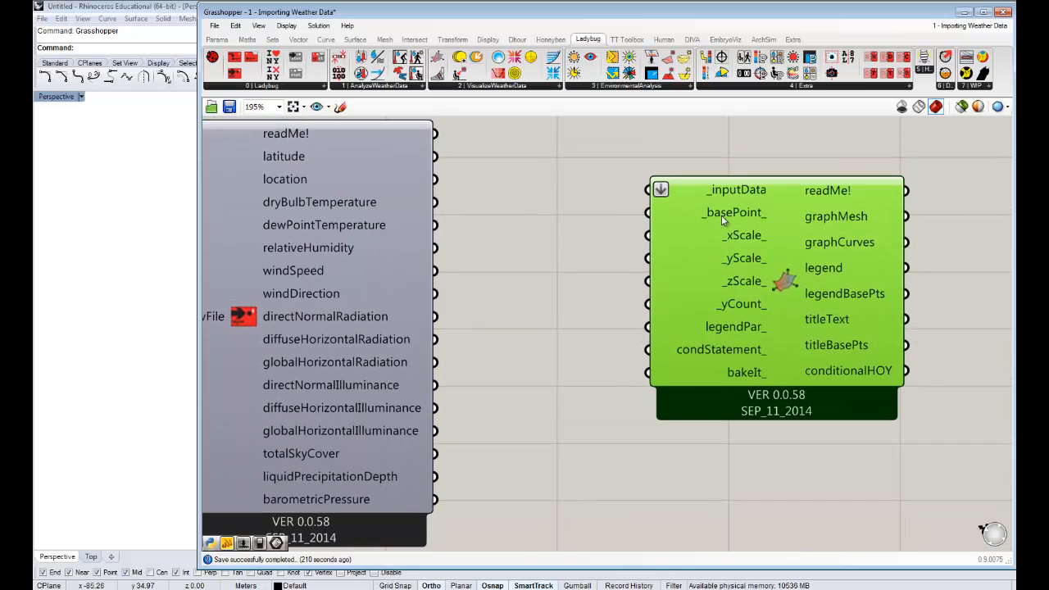
{"action": "left_click", "coordinate": [501, 264]}
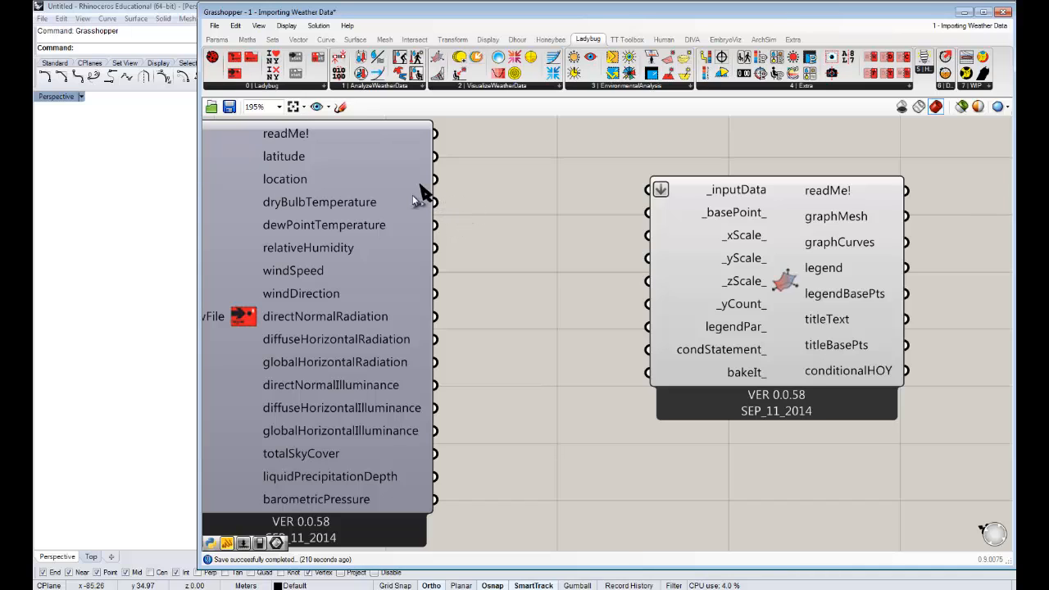
{"action": "left_click_drag", "start_coordinate": [434, 201], "coordinate": [659, 190]}
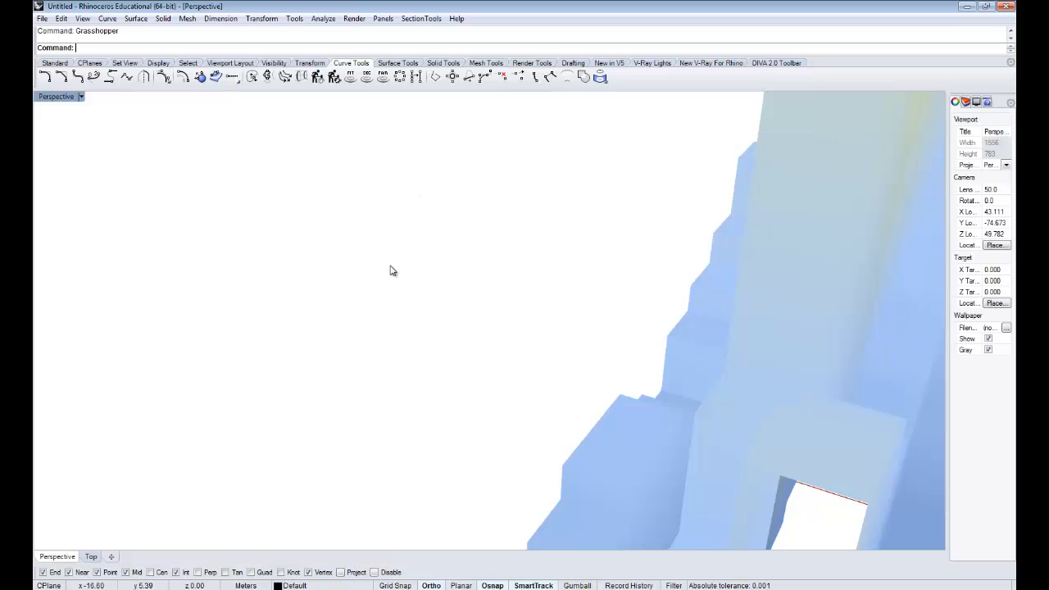
- Switch to Rhino and examine the dry bulb temperature 3D chart, including its title, hour and month grid, and colour legend
{"action": "scroll", "coordinate": [417, 283], "scroll_direction": "down", "scroll_amount": 15}
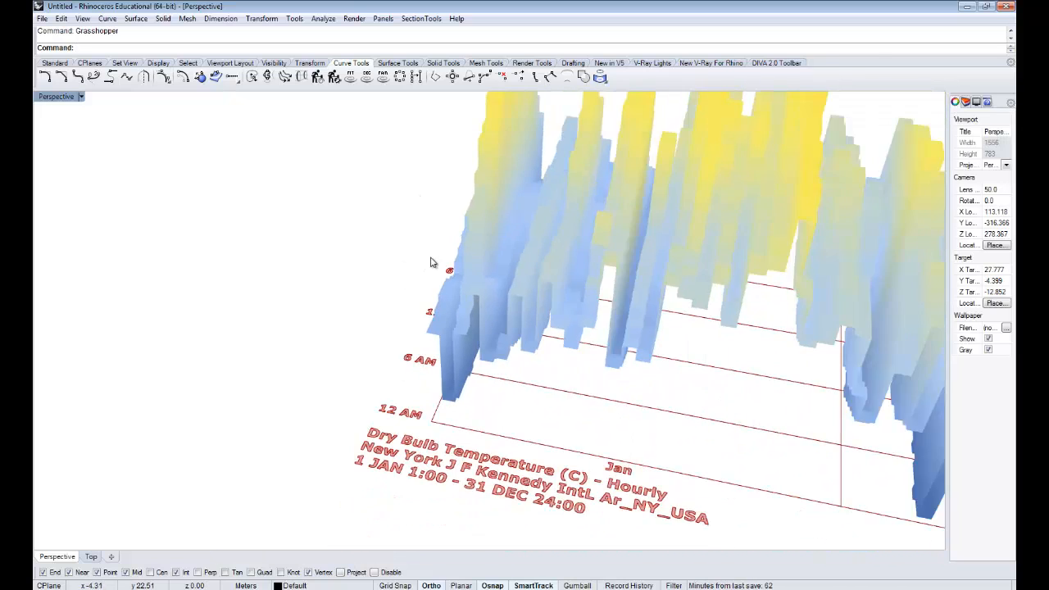
{"action": "right_click_drag", "start_coordinate": [704, 287], "coordinate": [337, 273], "text": "shift"}
{"action": "right_click_drag", "start_coordinate": [669, 274], "coordinate": [490, 249], "text": "shift"}
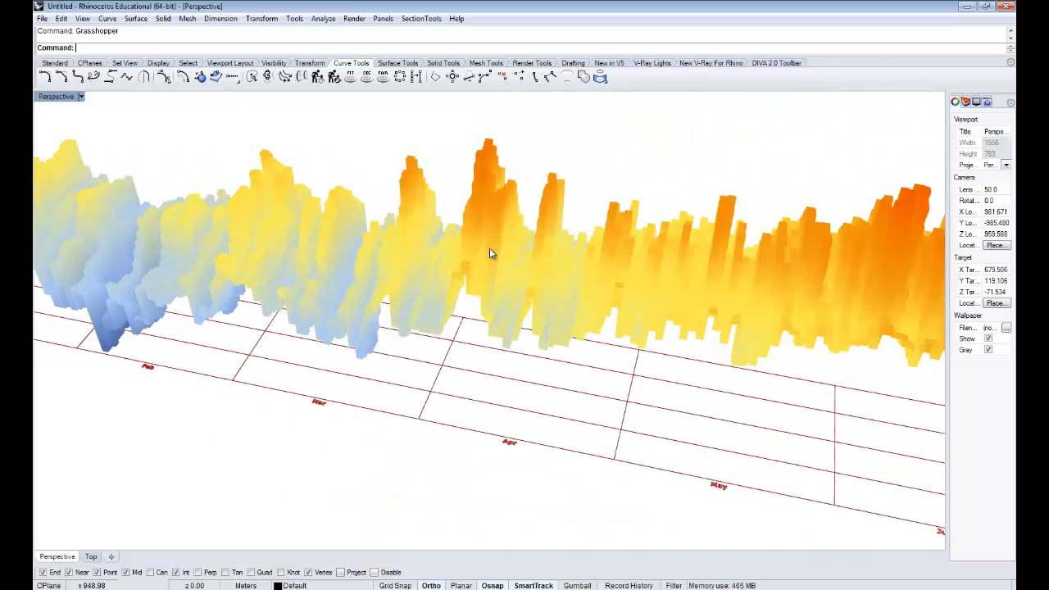
{"action": "scroll", "coordinate": [490, 248], "scroll_direction": "down", "scroll_amount": 8}
{"action": "right_click_drag", "start_coordinate": [619, 303], "coordinate": [573, 287]}
{"action": "scroll", "coordinate": [551, 317], "scroll_direction": "down", "scroll_amount": 6}
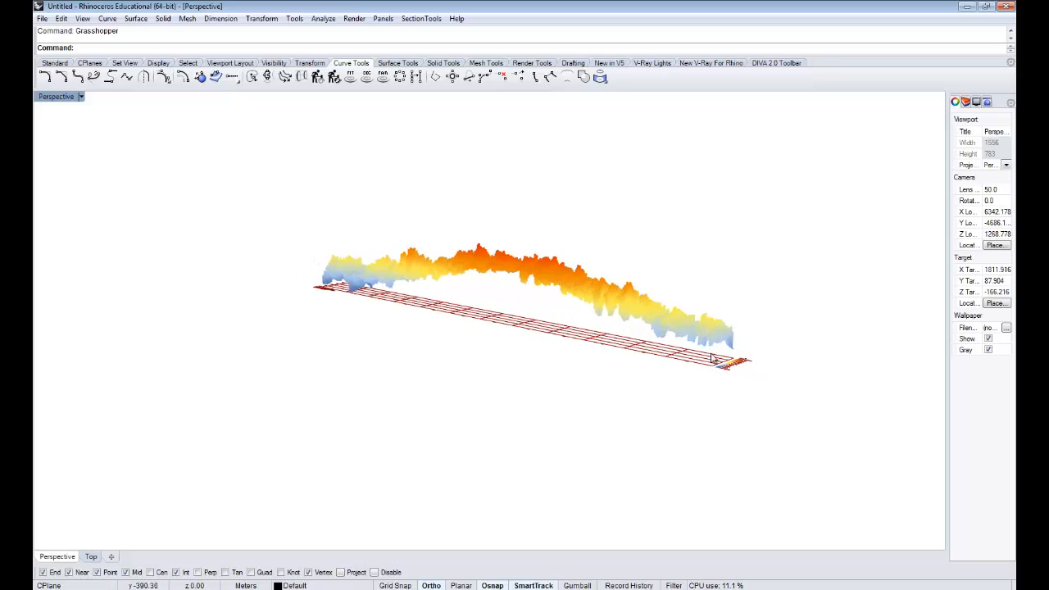
{"action": "scroll", "coordinate": [717, 364], "scroll_direction": "up", "scroll_amount": 3}
{"action": "scroll", "coordinate": [718, 369], "scroll_direction": "up", "scroll_amount": 2}
{"action": "scroll", "coordinate": [771, 377], "scroll_direction": "up", "scroll_amount": 8}
{"action": "scroll", "coordinate": [770, 369], "scroll_direction": "down", "scroll_amount": 6}
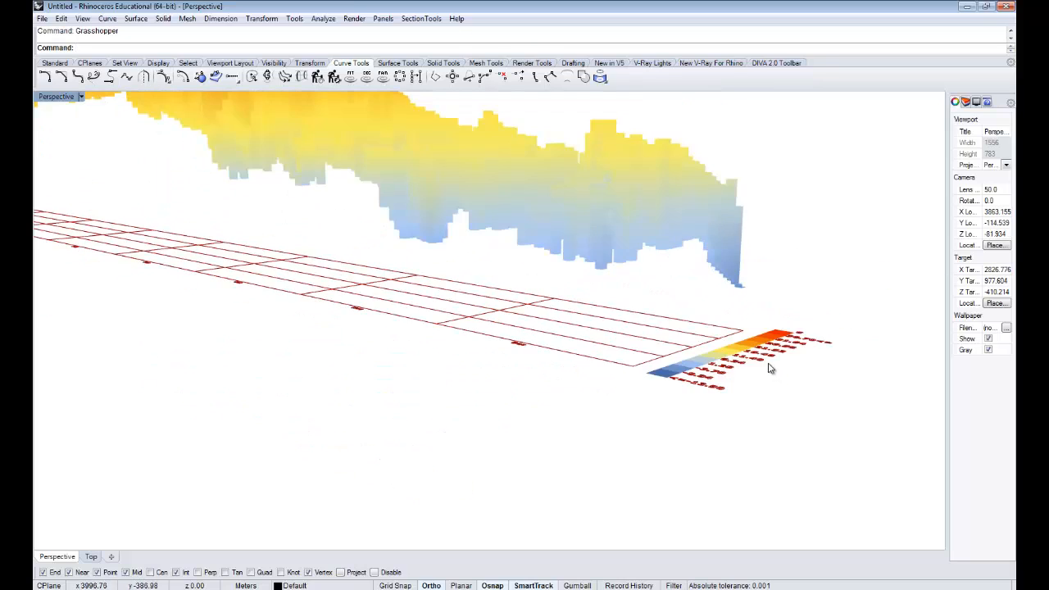
{"action": "right_click_drag", "start_coordinate": [770, 368], "coordinate": [631, 321]}
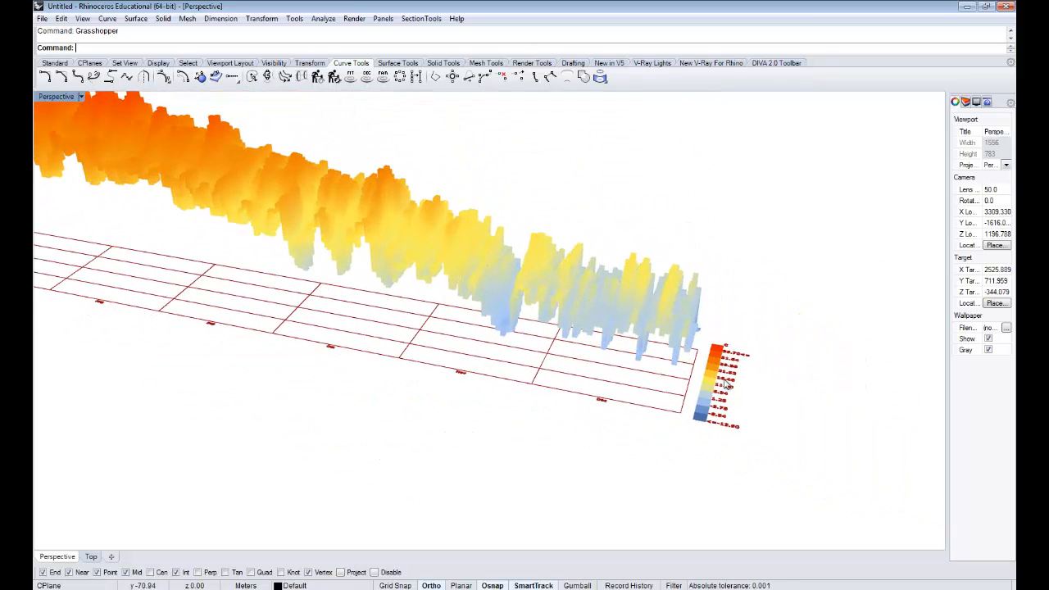
{"action": "scroll", "coordinate": [725, 386], "scroll_direction": "down", "scroll_amount": 2}
{"action": "right_click_drag", "start_coordinate": [726, 385], "coordinate": [442, 369]}
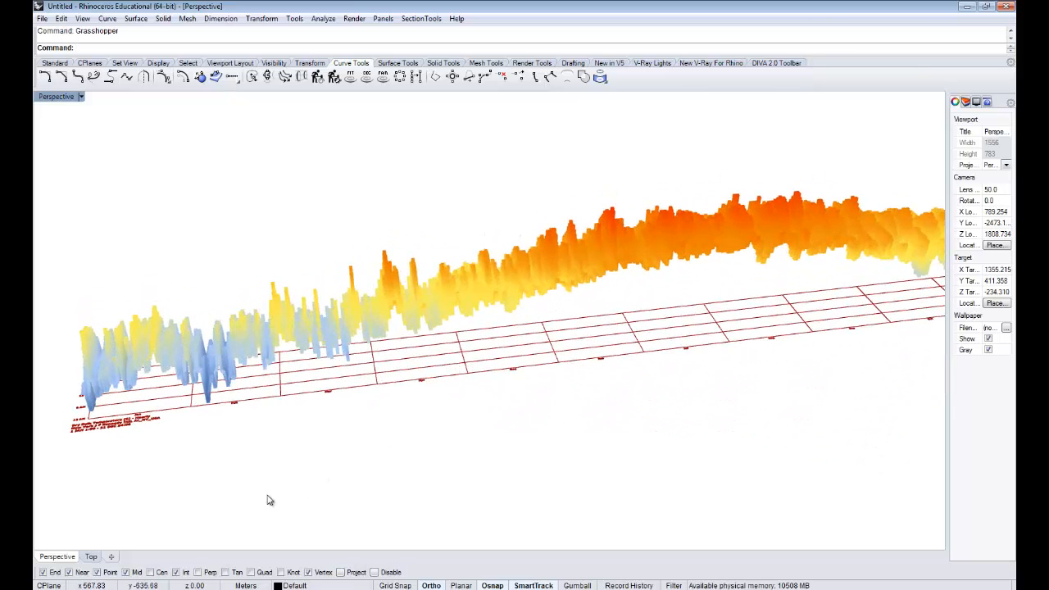
{"action": "right_click_drag", "start_coordinate": [410, 500], "coordinate": [459, 442]}
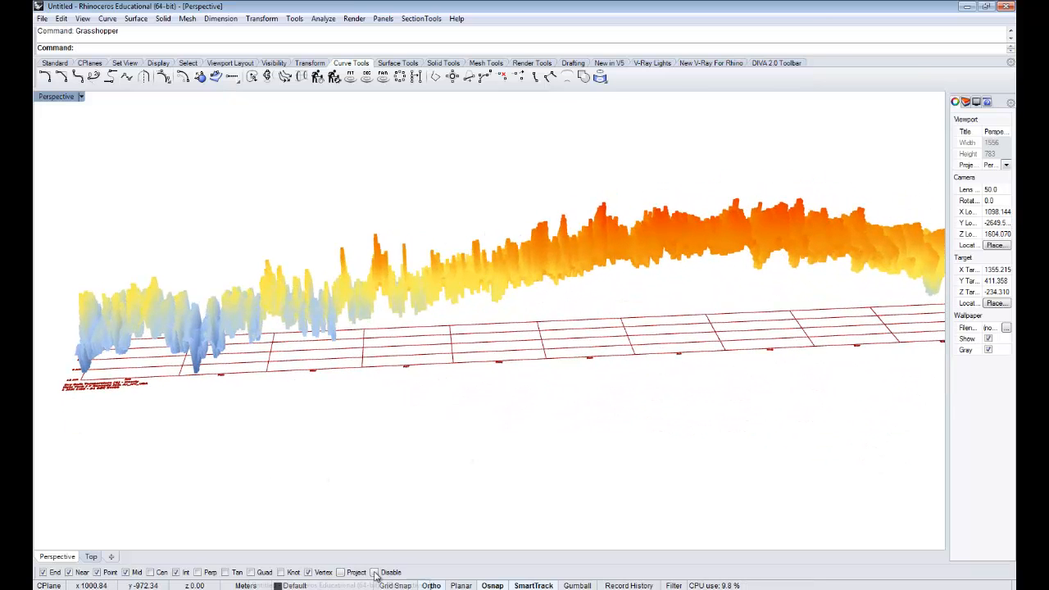
{"action": "mouse_move", "coordinate": [402, 459]}
{"action": "right_mouse_down"}
{"action": "mouse_move", "coordinate": [423, 344]}
{"action": "mouse_move", "coordinate": [417, 452]}
{"action": "right_mouse_up"}
{"action": "right_click_drag", "start_coordinate": [434, 368], "coordinate": [375, 536]}
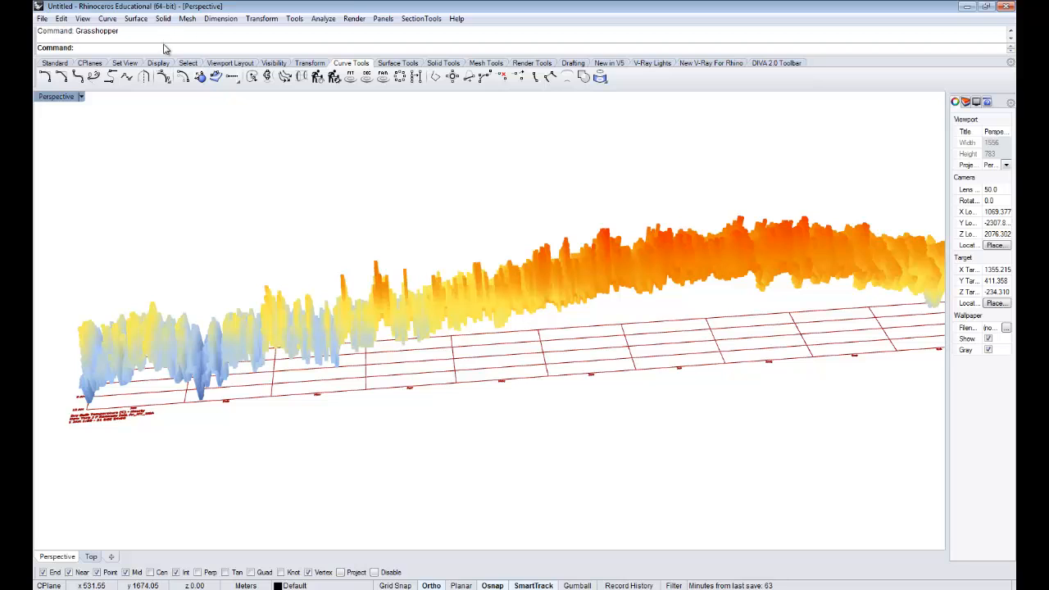
- Return to Grasshopper and narrow its window to fit side by side with the Rhino chart, framing both the chart and the components
{"action": "type", "text": "Grasshopper"}
{"action": "key", "text": "Return"}
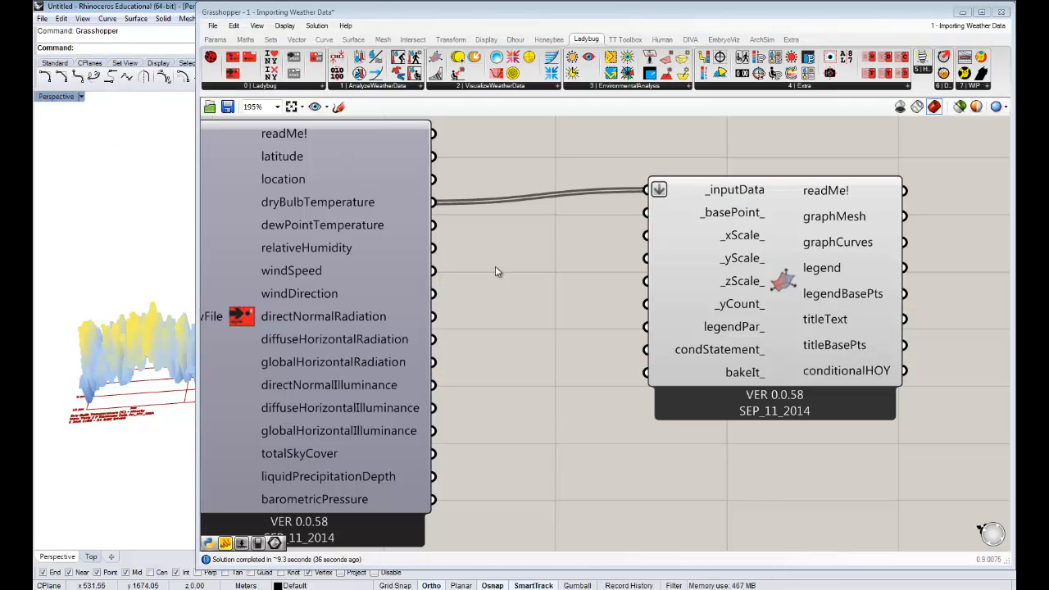
{"action": "right_click_drag", "start_coordinate": [478, 258], "coordinate": [584, 269]}
{"action": "right_click_drag", "start_coordinate": [650, 237], "coordinate": [565, 205]}
{"action": "left_click_drag", "start_coordinate": [799, 245], "coordinate": [871, 262]}
{"action": "right_click_drag", "start_coordinate": [779, 248], "coordinate": [650, 216]}
{"action": "left_click", "coordinate": [476, 249]}
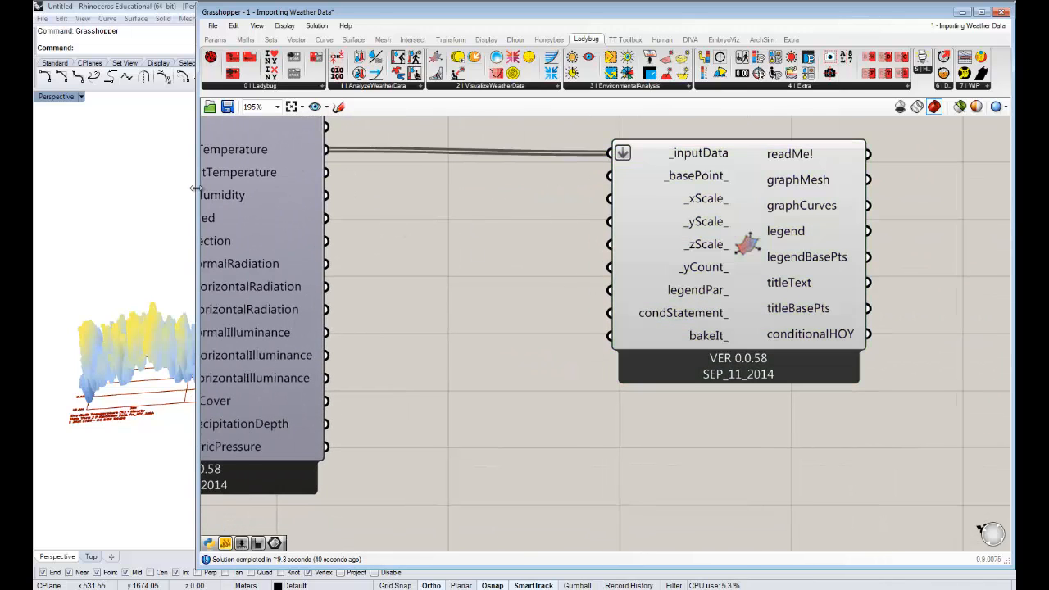
{"action": "left_click_drag", "start_coordinate": [195, 188], "coordinate": [460, 175]}
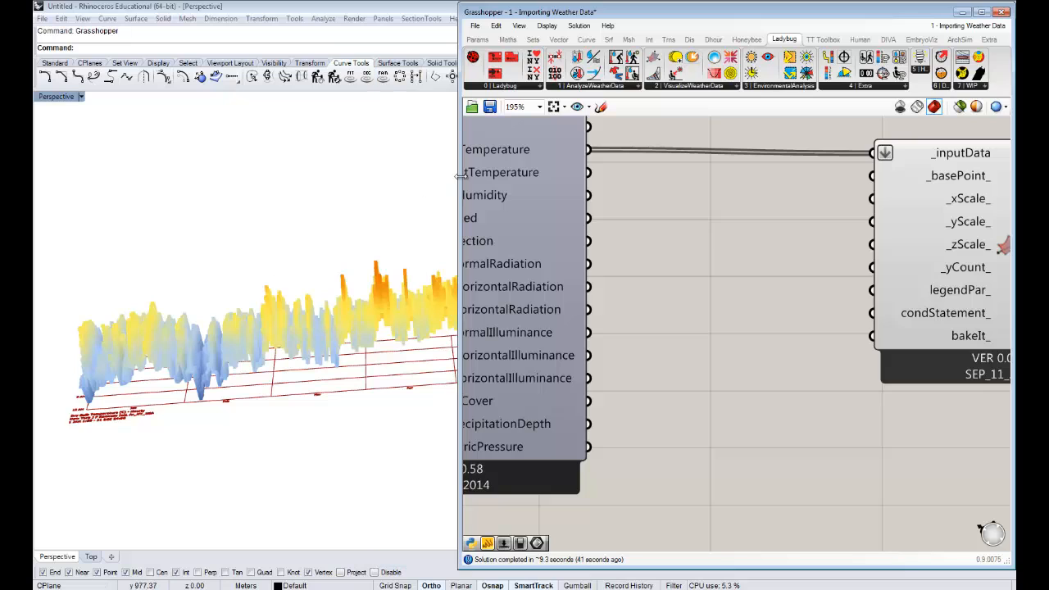
{"action": "right_click_drag", "start_coordinate": [276, 238], "coordinate": [235, 289]}
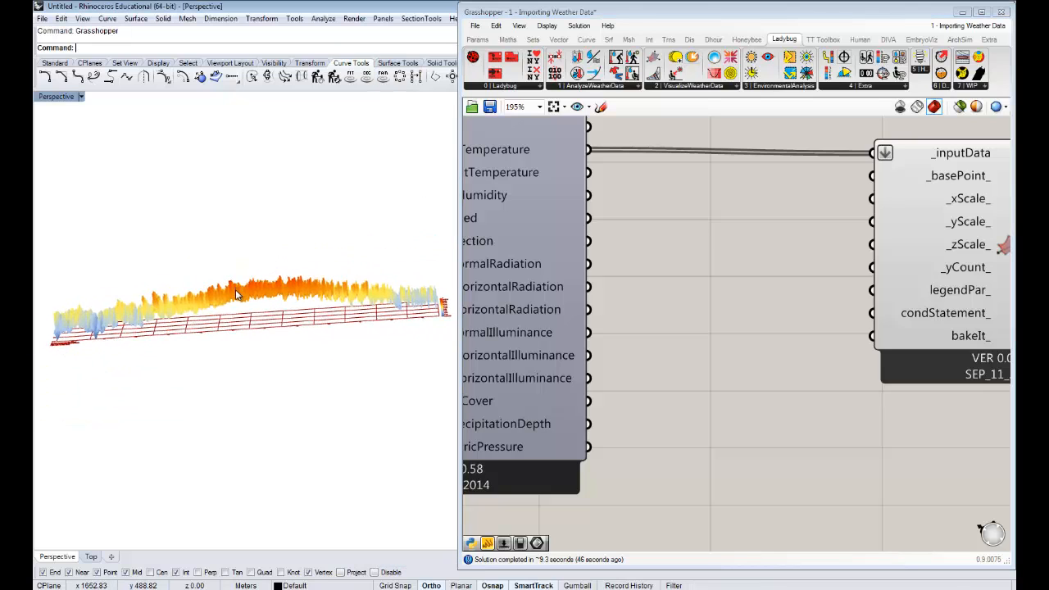
{"action": "scroll", "coordinate": [691, 300], "scroll_direction": "down", "scroll_amount": 3}
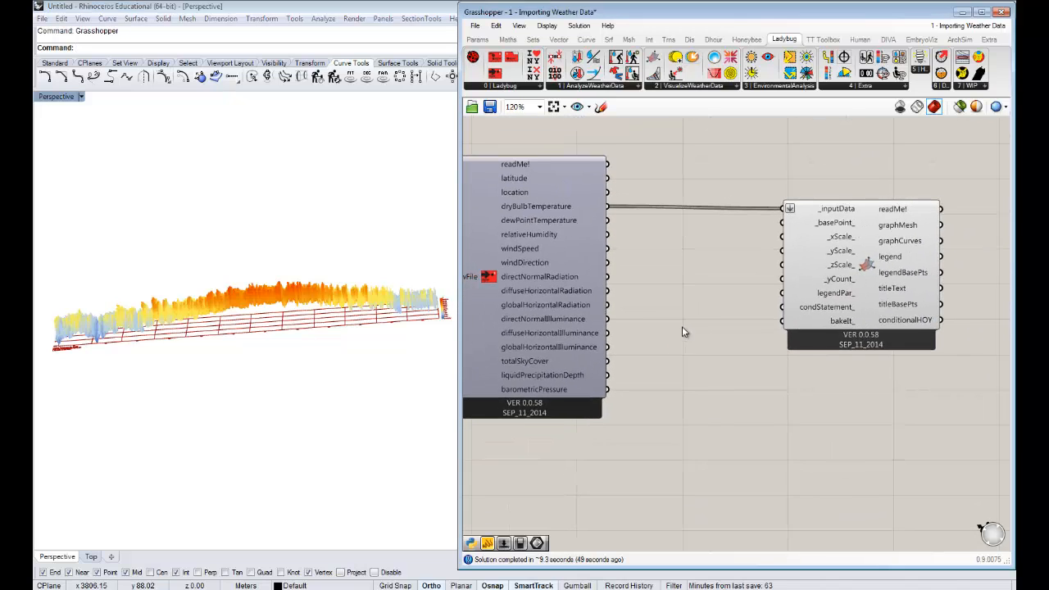
- Add a panel containing 0.25 between the EPW import and 3D Chart components and shrink it to a single line
{"action": "mouse_move", "coordinate": [684, 327]}
{"action": "right_mouse_down"}
{"action": "mouse_move", "coordinate": [721, 319]}
{"action": "mouse_move", "coordinate": [703, 311]}
{"action": "mouse_move", "coordinate": [692, 322]}
{"action": "right_mouse_up"}
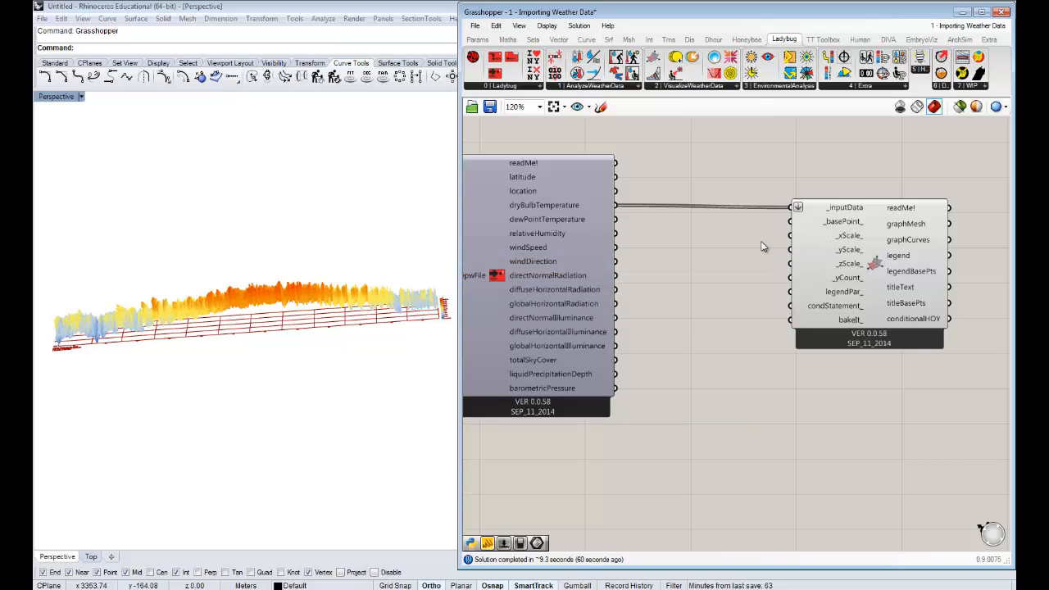
{"action": "double_click", "coordinate": [700, 241]}
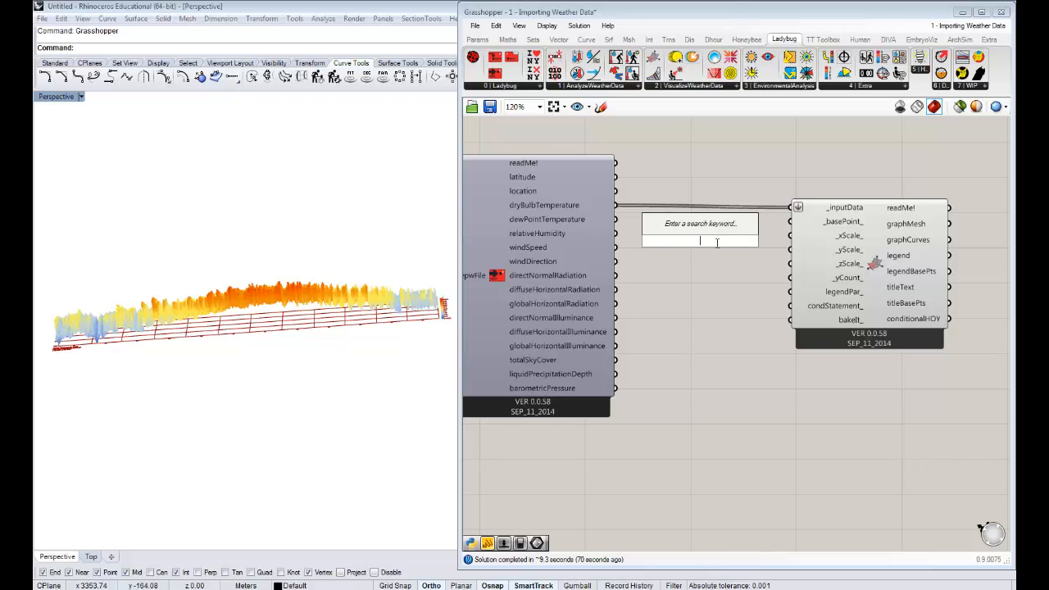
{"action": "type", "text": "\""}
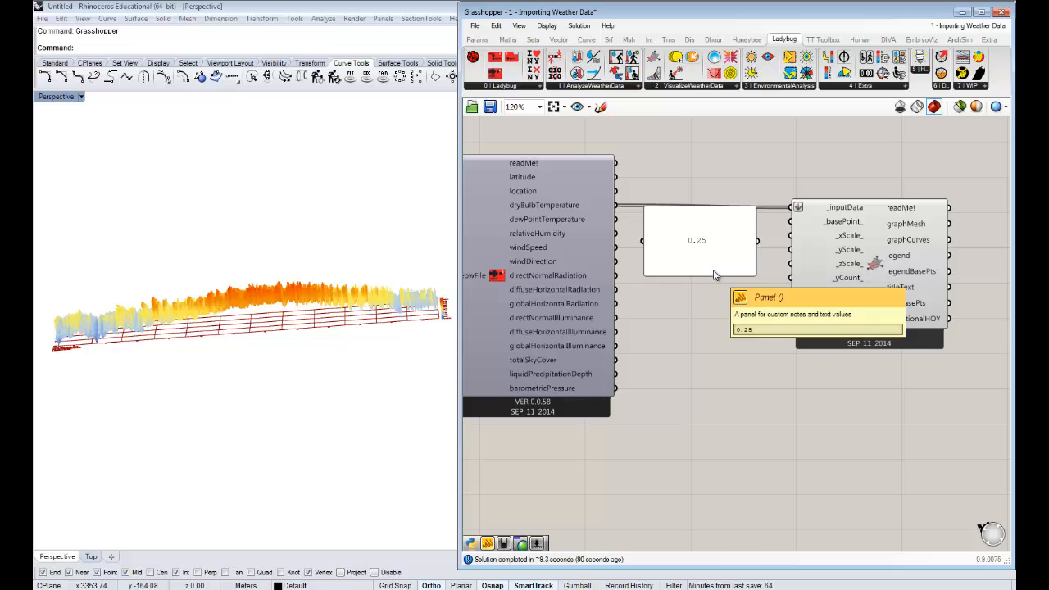
{"action": "left_click_drag", "start_coordinate": [699, 275], "coordinate": [707, 232]}
{"action": "left_click", "coordinate": [713, 275]}
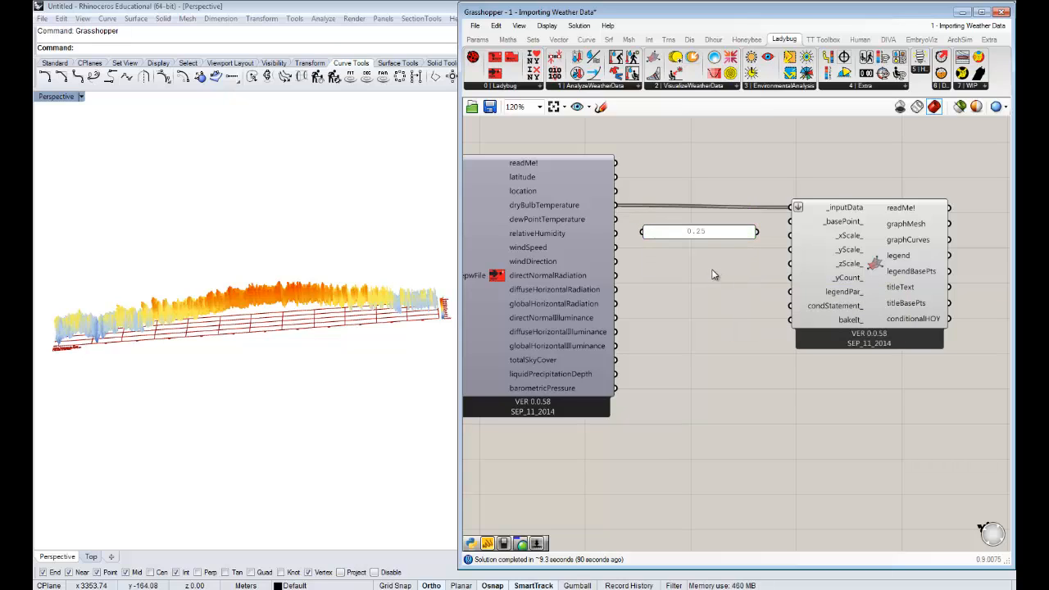
- Connect the 0.25 panel to the 3D Chart's _xScale_ input, frame the chart in Rhino, and align the panel with that input
{"action": "scroll", "coordinate": [720, 246], "scroll_direction": "up", "scroll_amount": 3}
{"action": "right_click_drag", "start_coordinate": [730, 262], "coordinate": [686, 273]}
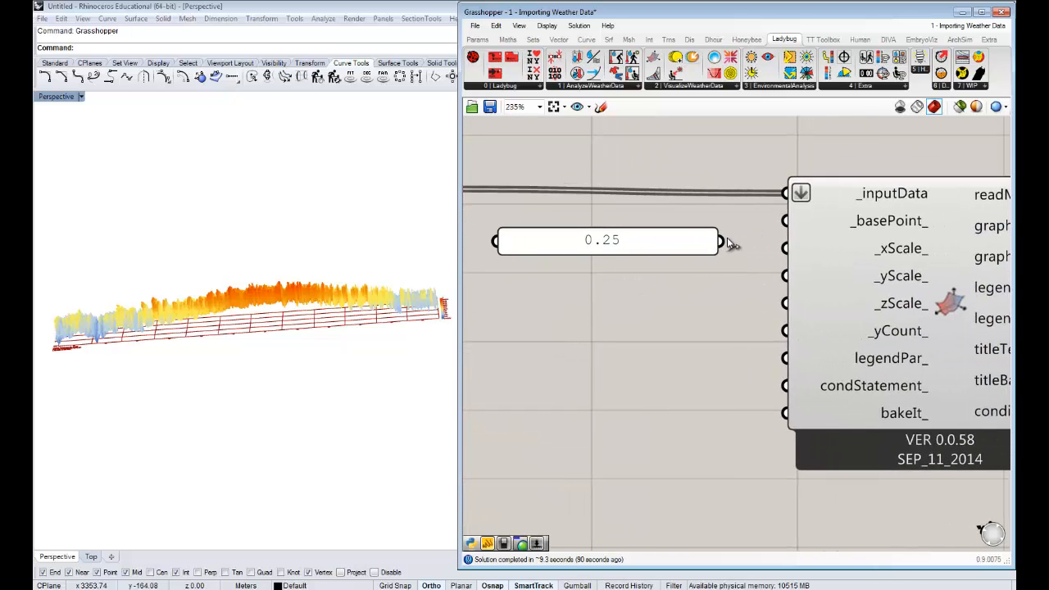
{"action": "left_click_drag", "start_coordinate": [722, 241], "coordinate": [775, 251]}
{"action": "left_click_drag", "start_coordinate": [772, 244], "coordinate": [772, 245]}
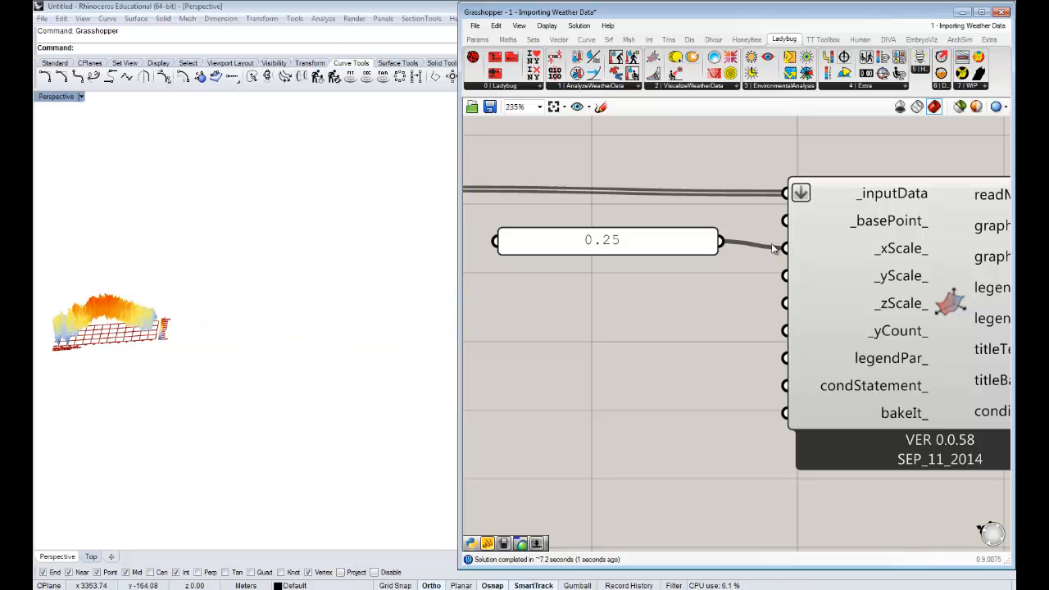
{"action": "right_click_drag", "start_coordinate": [200, 345], "coordinate": [350, 387], "text": "shift"}
{"action": "scroll", "coordinate": [263, 366], "scroll_direction": "up", "scroll_amount": 9}
{"action": "right_click_drag", "start_coordinate": [264, 366], "coordinate": [392, 259]}
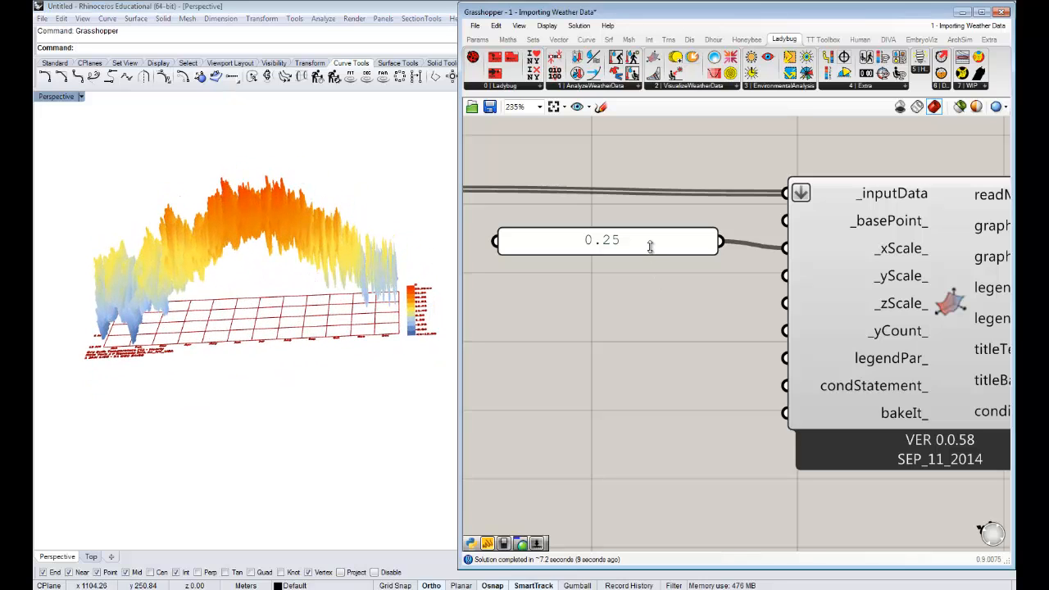
{"action": "left_click_drag", "start_coordinate": [663, 242], "coordinate": [661, 249]}
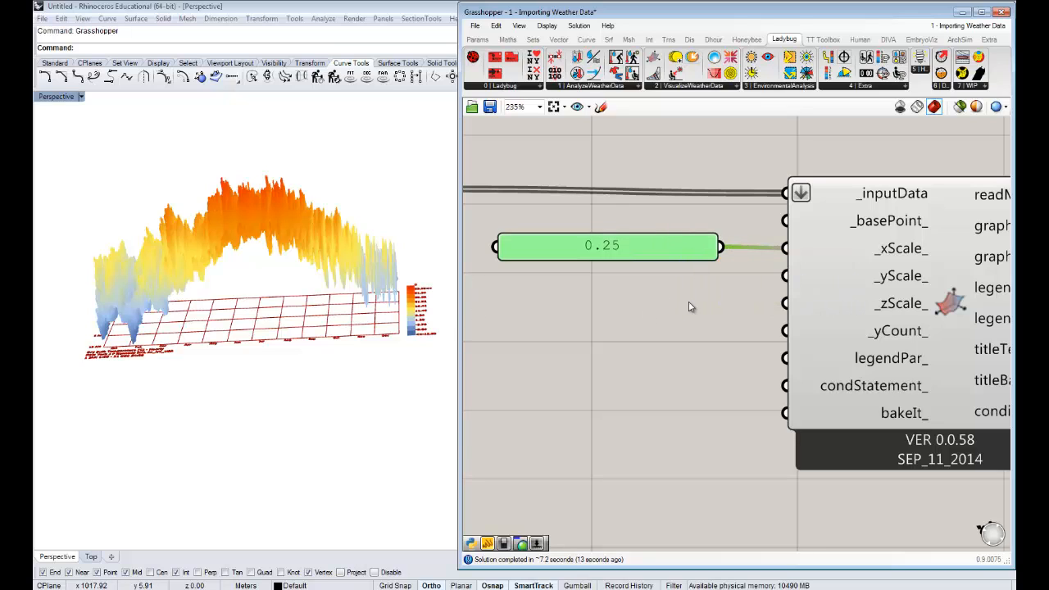
- Duplicate the 0.25 panel below the original, set the copy to 0, and connect it to the 3D Chart's _zScale_ input
{"action": "right_click_drag", "start_coordinate": [719, 345], "coordinate": [720, 314]}
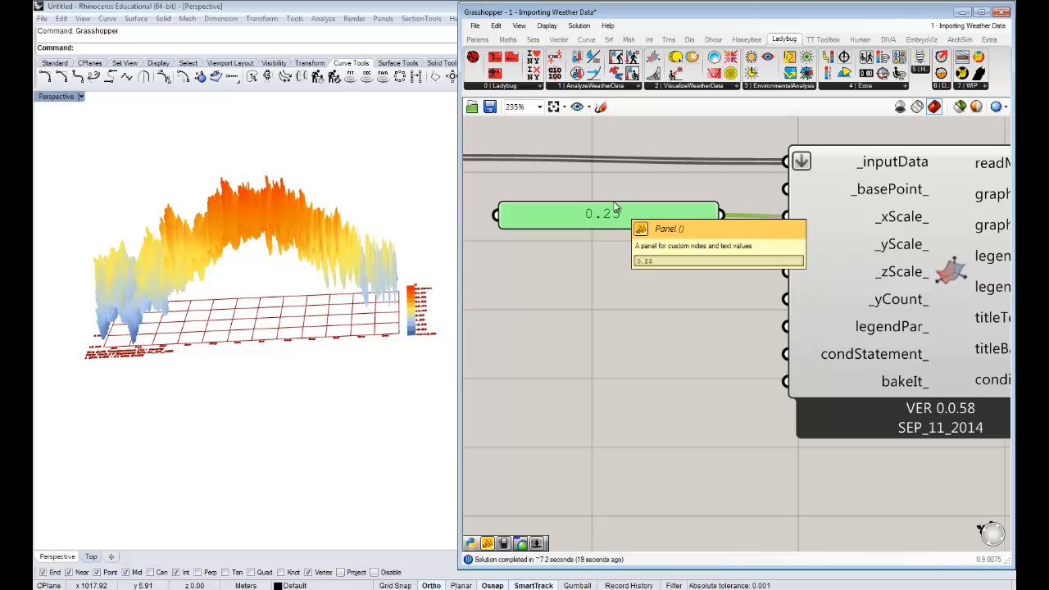
{"action": "left_click_drag", "start_coordinate": [615, 208], "coordinate": [604, 287], "text": "alt"}
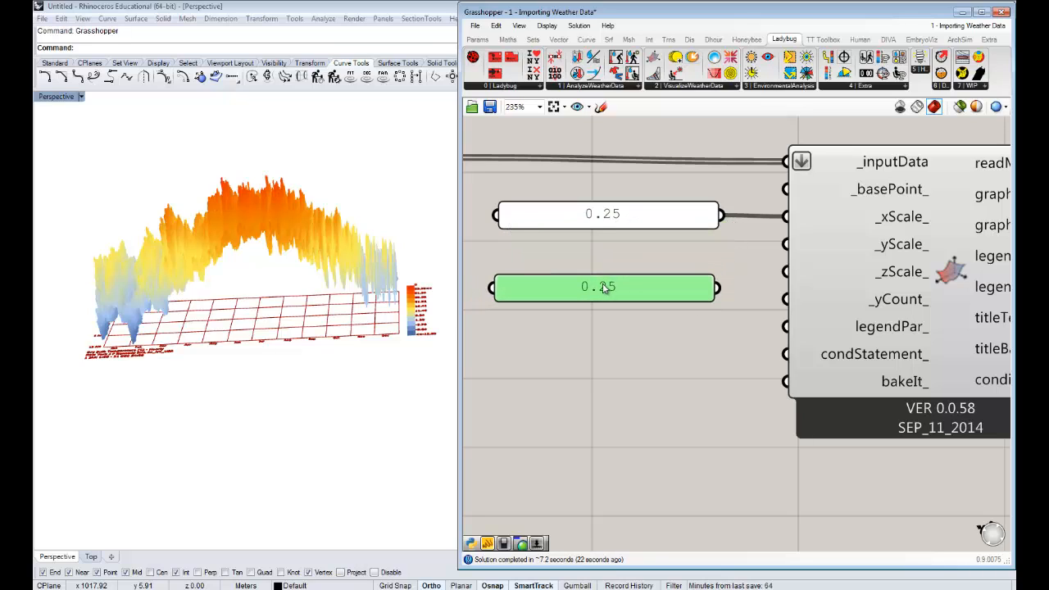
{"action": "double_click", "coordinate": [627, 286]}
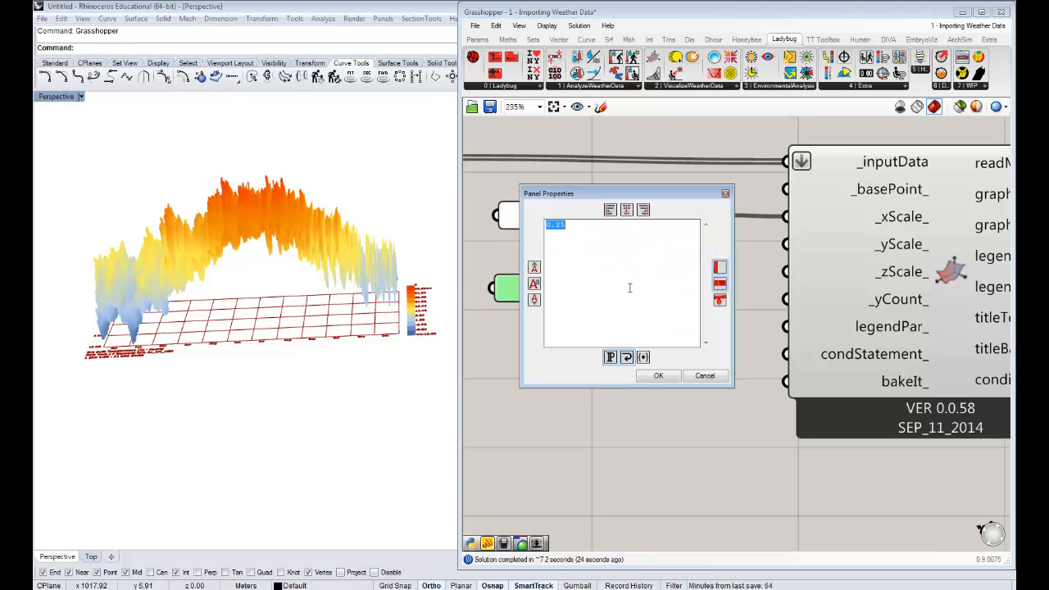
{"action": "type", "text": "0"}
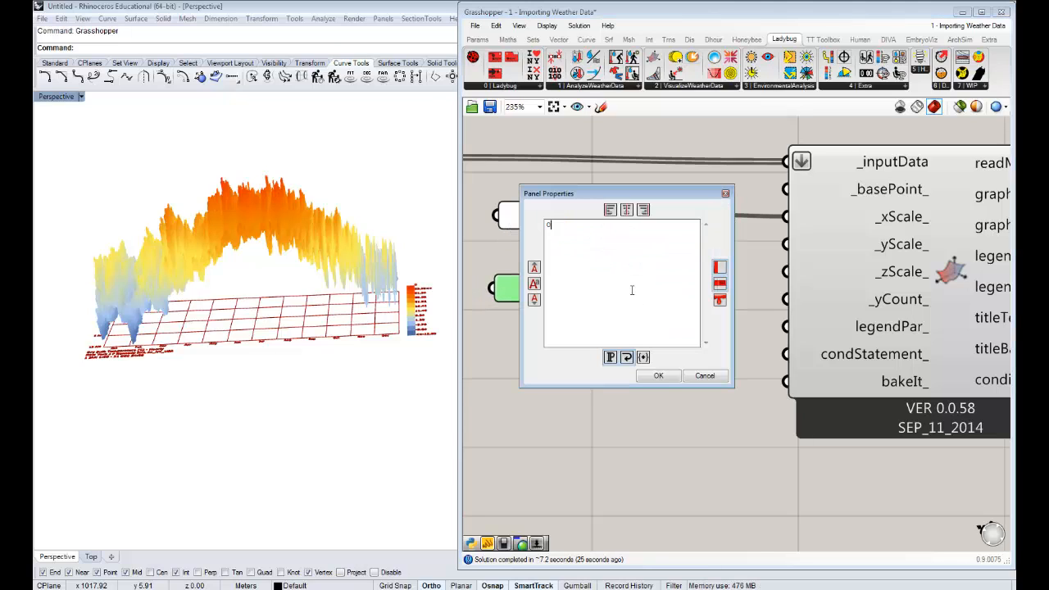
{"action": "left_click", "coordinate": [659, 377]}
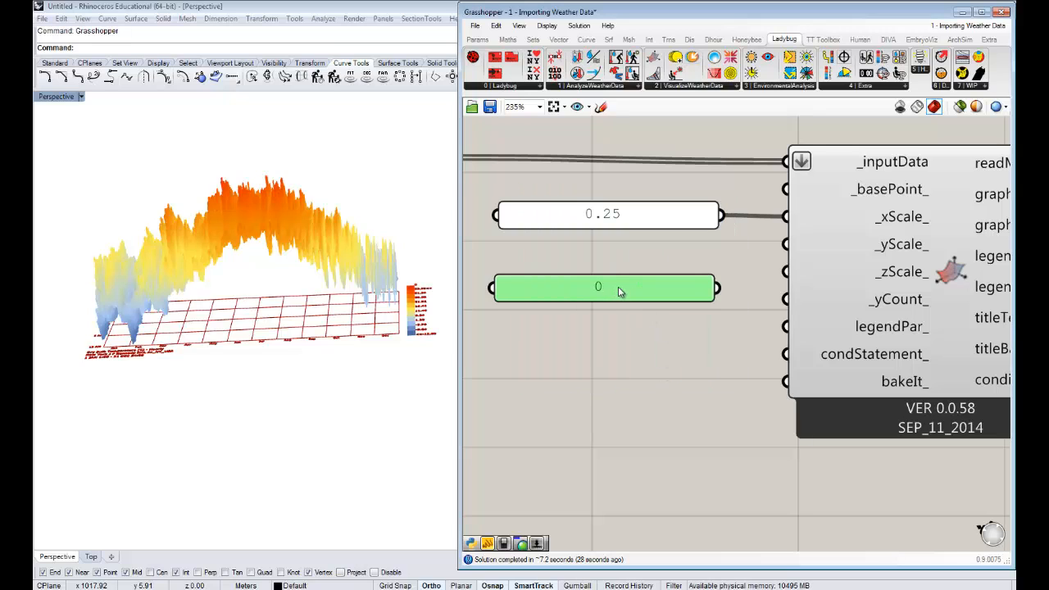
{"action": "left_click", "coordinate": [696, 333]}
{"action": "left_click_drag", "start_coordinate": [714, 283], "coordinate": [767, 279]}
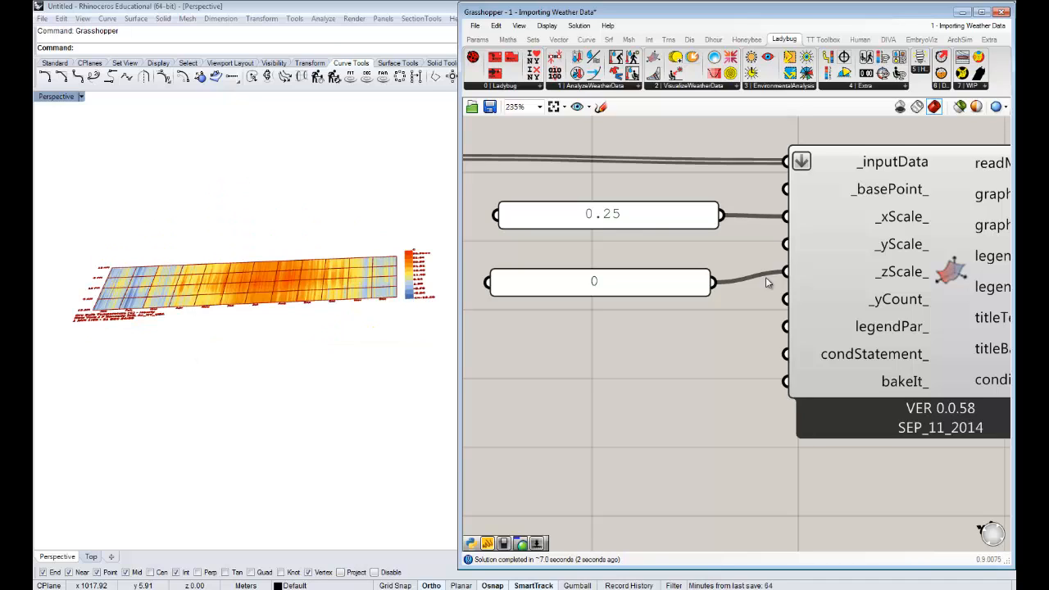
- Show the flattened chart in Rhino's maximized Top view, moving the Grasshopper window aside and framing the whole chart with its legend
{"action": "mouse_move", "coordinate": [277, 288]}
{"action": "right_mouse_down"}
{"action": "mouse_move", "coordinate": [265, 323]}
{"action": "mouse_move", "coordinate": [287, 263]}
{"action": "mouse_move", "coordinate": [238, 220]}
{"action": "mouse_move", "coordinate": [251, 257]}
{"action": "mouse_move", "coordinate": [276, 241]}
{"action": "mouse_move", "coordinate": [274, 279]}
{"action": "right_mouse_up"}
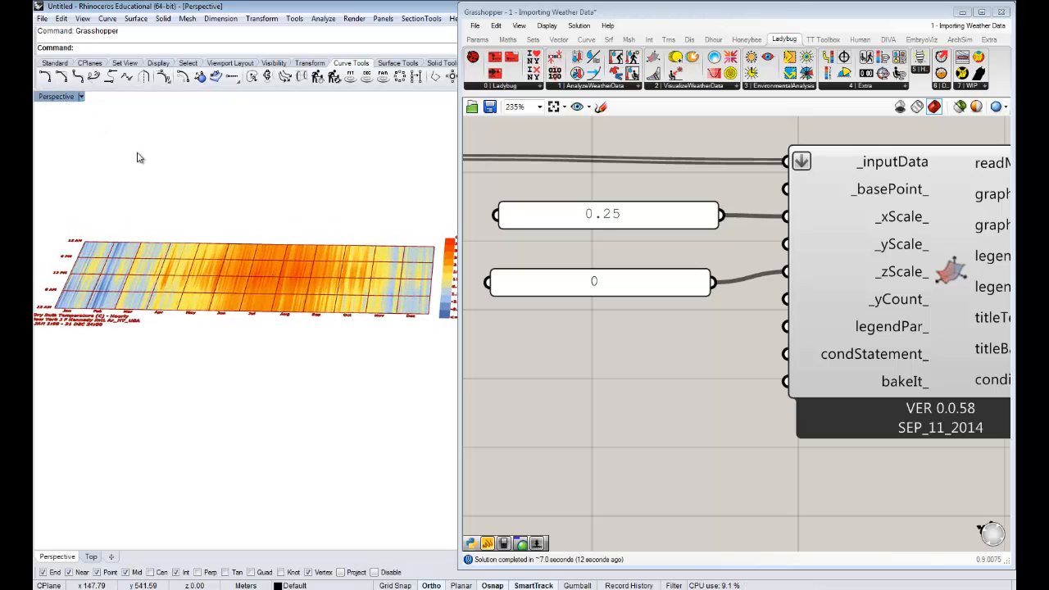
{"action": "double_click", "coordinate": [55, 100]}
{"action": "left_click_drag", "start_coordinate": [662, 15], "coordinate": [644, 371]}
{"action": "right_click_drag", "start_coordinate": [678, 248], "coordinate": [655, 250]}
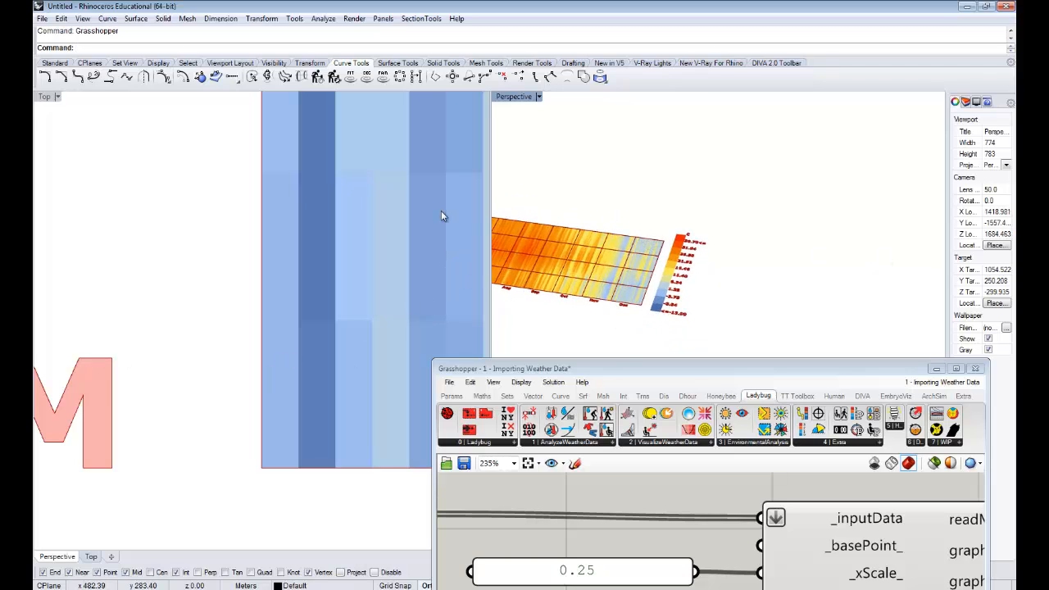
{"action": "double_click", "coordinate": [45, 97]}
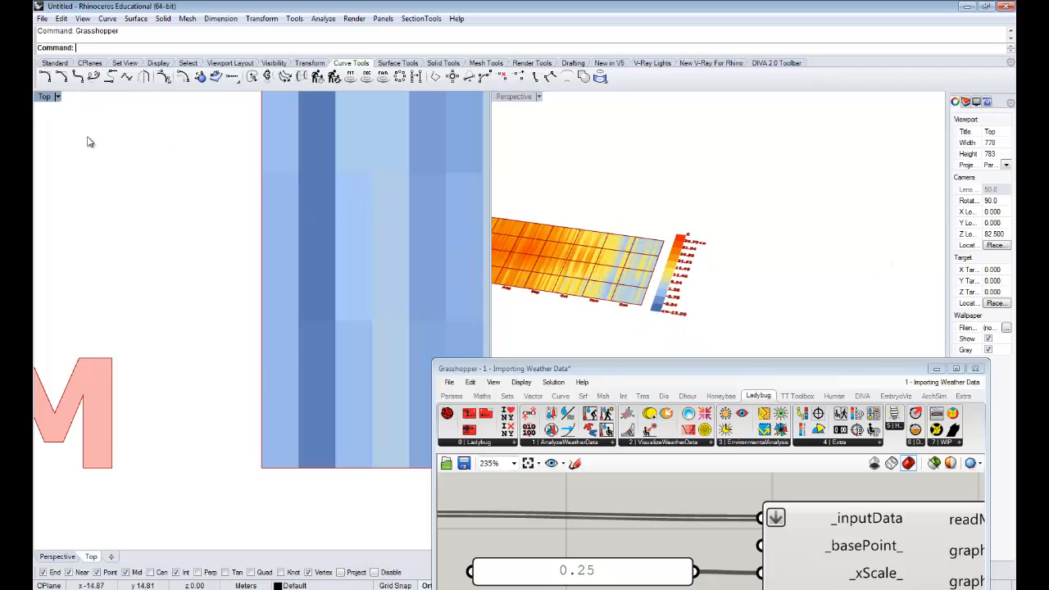
{"action": "right_click_drag", "start_coordinate": [752, 215], "coordinate": [560, 220]}
{"action": "scroll", "coordinate": [558, 216], "scroll_direction": "down", "scroll_amount": 10}
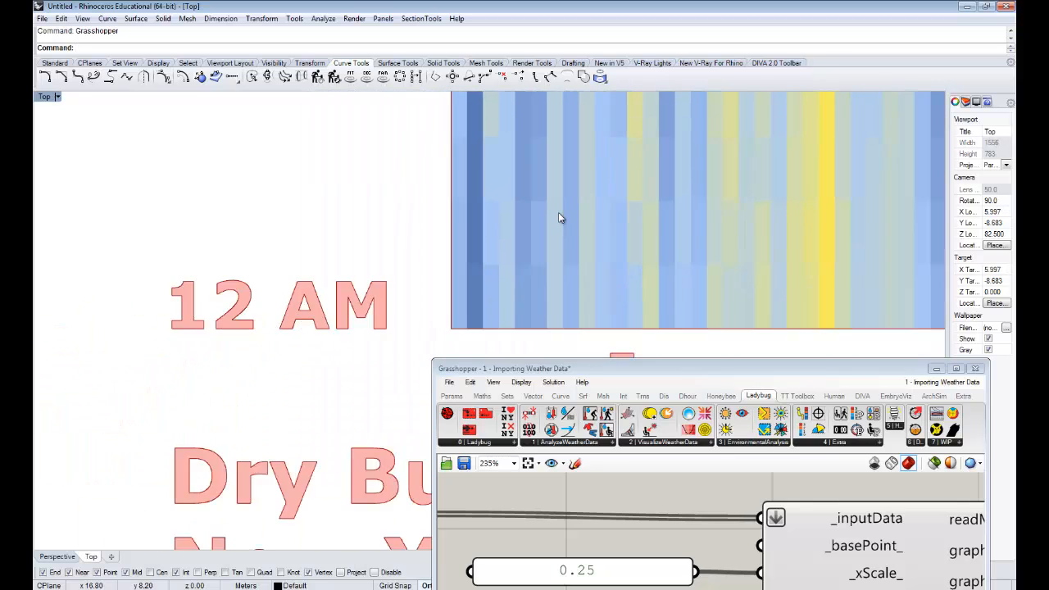
{"action": "right_click_drag", "start_coordinate": [582, 185], "coordinate": [465, 286]}
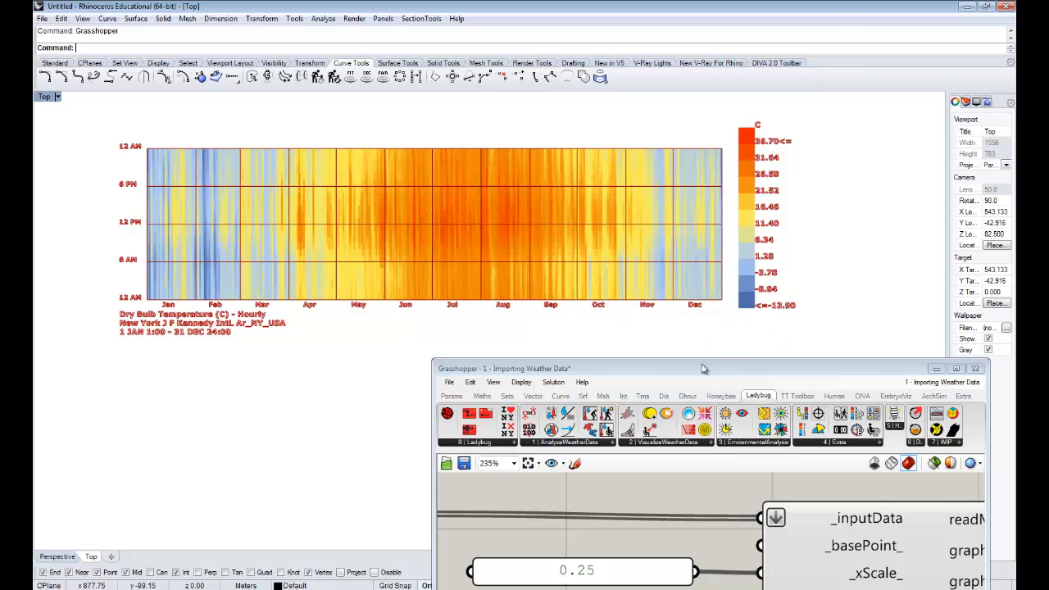
- Move the Grasshopper window back beside the Rhino chart and fit the whole chart with its title and legend in the uncovered area
{"action": "left_click_drag", "start_coordinate": [702, 373], "coordinate": [730, 42]}
{"action": "right_click_drag", "start_coordinate": [390, 283], "coordinate": [289, 317]}
{"action": "scroll", "coordinate": [289, 313], "scroll_direction": "down", "scroll_amount": 6}
{"action": "right_click_drag", "start_coordinate": [296, 278], "coordinate": [277, 269]}
{"action": "scroll", "coordinate": [248, 258], "scroll_direction": "up", "scroll_amount": 2}
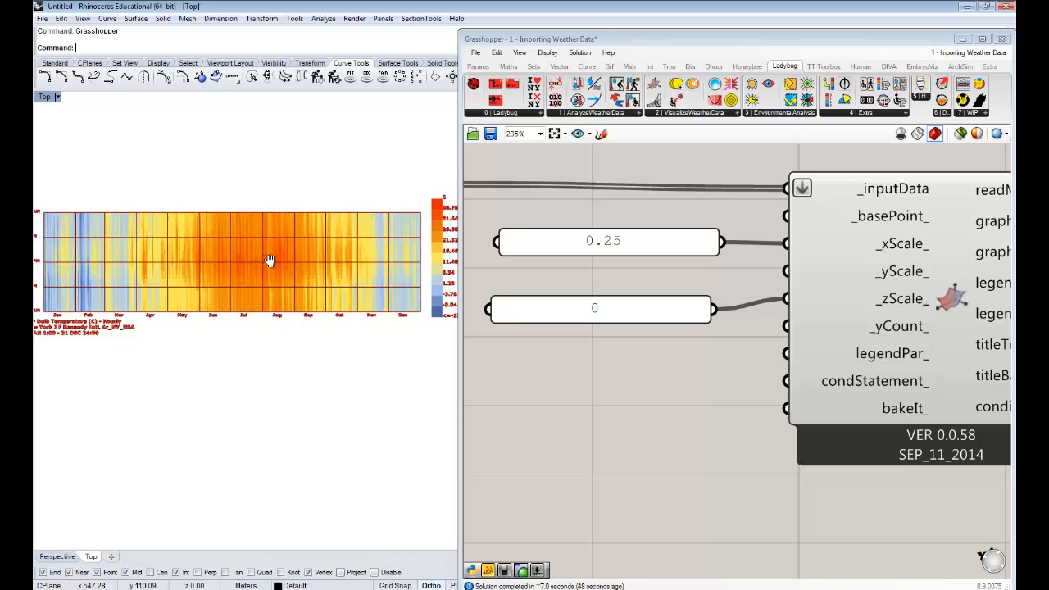
{"action": "scroll", "coordinate": [273, 263], "scroll_direction": "down", "scroll_amount": 2}
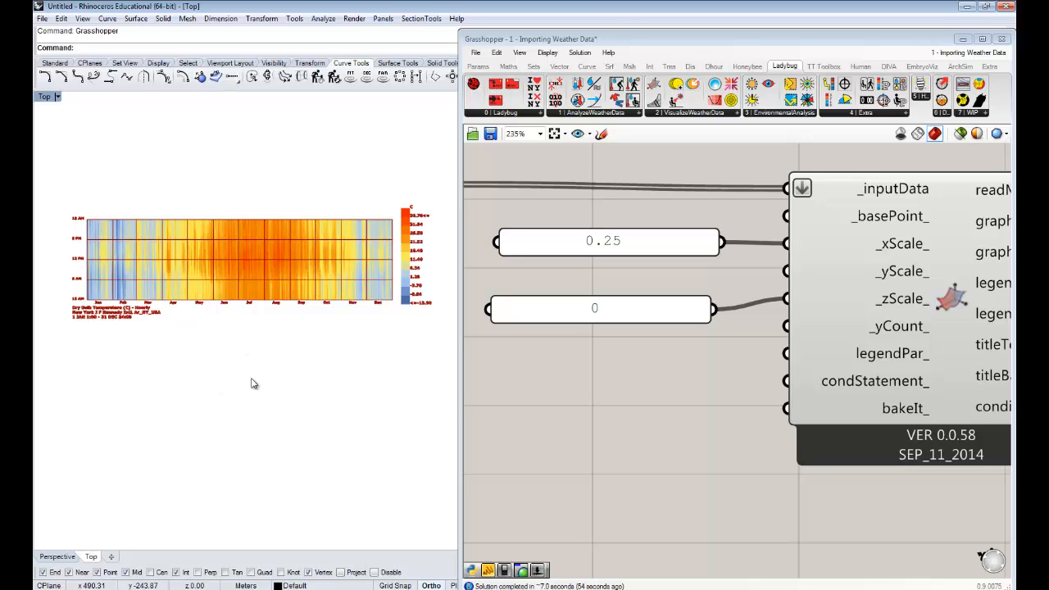
{"action": "right_click_drag", "start_coordinate": [285, 245], "coordinate": [297, 259]}
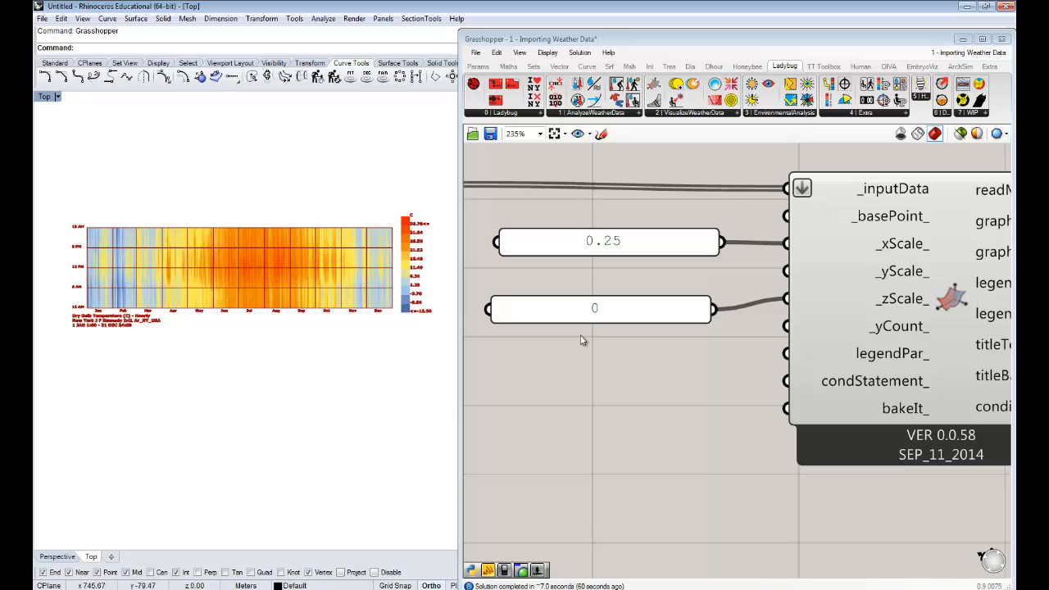
- Place a Ladybug legend parameters component on the canvas below the 0.25 and 0 panels, for the 3D Chart's legendPar_ input
{"action": "right_click_drag", "start_coordinate": [738, 382], "coordinate": [566, 354]}
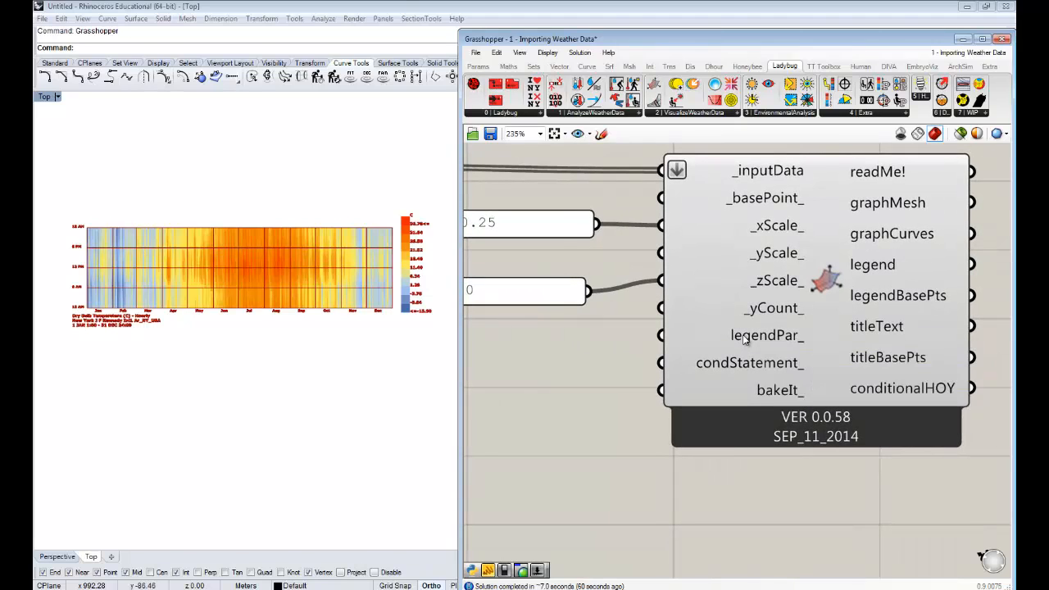
{"action": "mouse_move", "coordinate": [756, 336]}
{"action": "left_click_drag", "start_coordinate": [591, 461], "coordinate": [595, 462]}
{"action": "scroll", "coordinate": [867, 364], "scroll_direction": "down", "scroll_amount": 4}
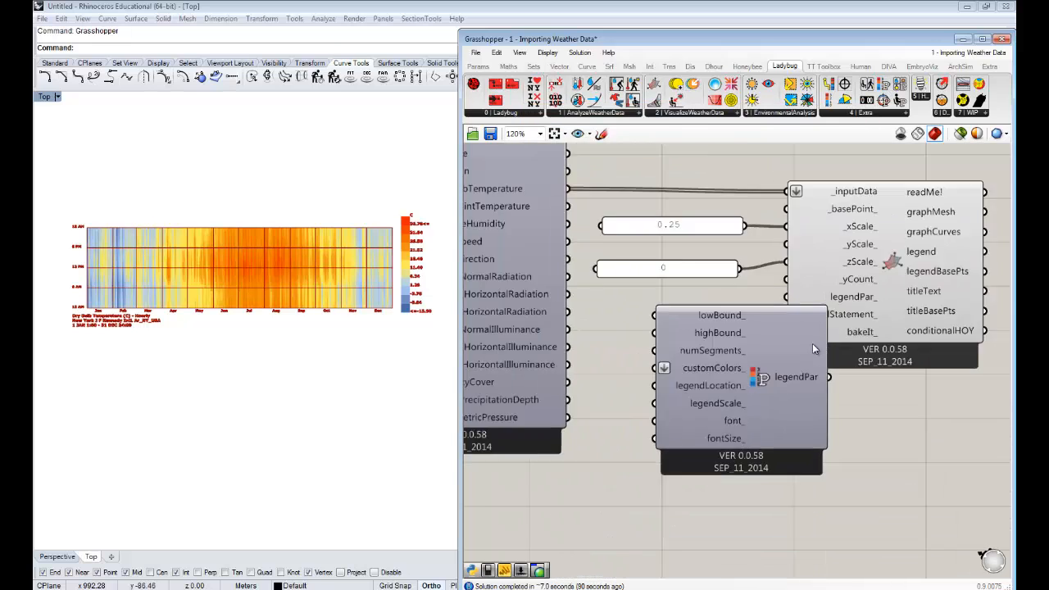
- Spread out the layout, moving the 3D Chart with its two scale panels farther from the EPW component and the legend parameters component below them
{"action": "right_click_drag", "start_coordinate": [806, 360], "coordinate": [723, 346]}
{"action": "left_click_drag", "start_coordinate": [918, 281], "coordinate": [599, 217]}
{"action": "left_click_drag", "start_coordinate": [713, 347], "coordinate": [862, 332]}
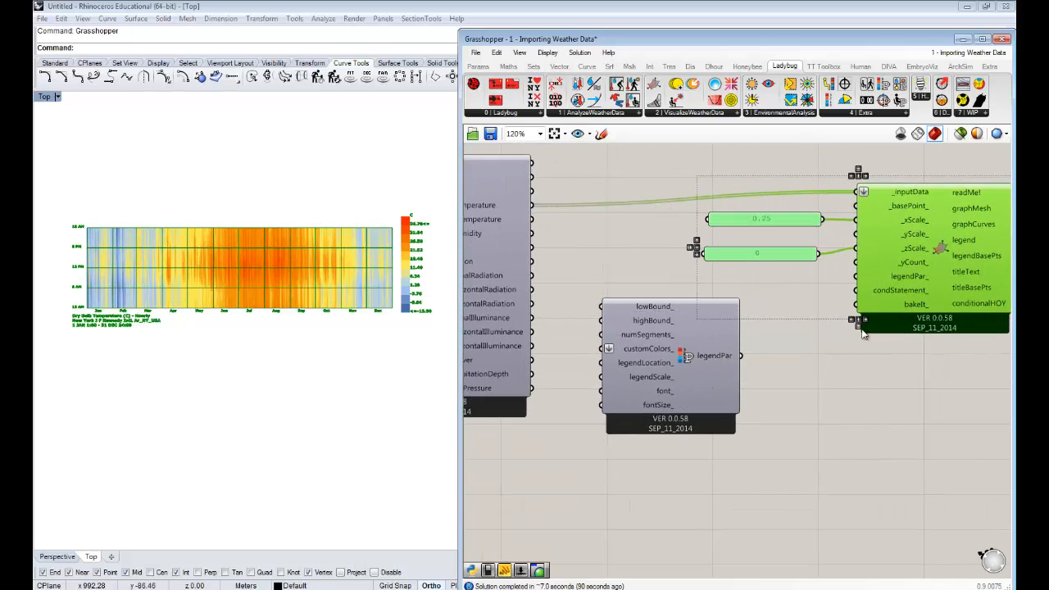
{"action": "left_click", "coordinate": [807, 358]}
{"action": "left_click_drag", "start_coordinate": [677, 375], "coordinate": [744, 379]}
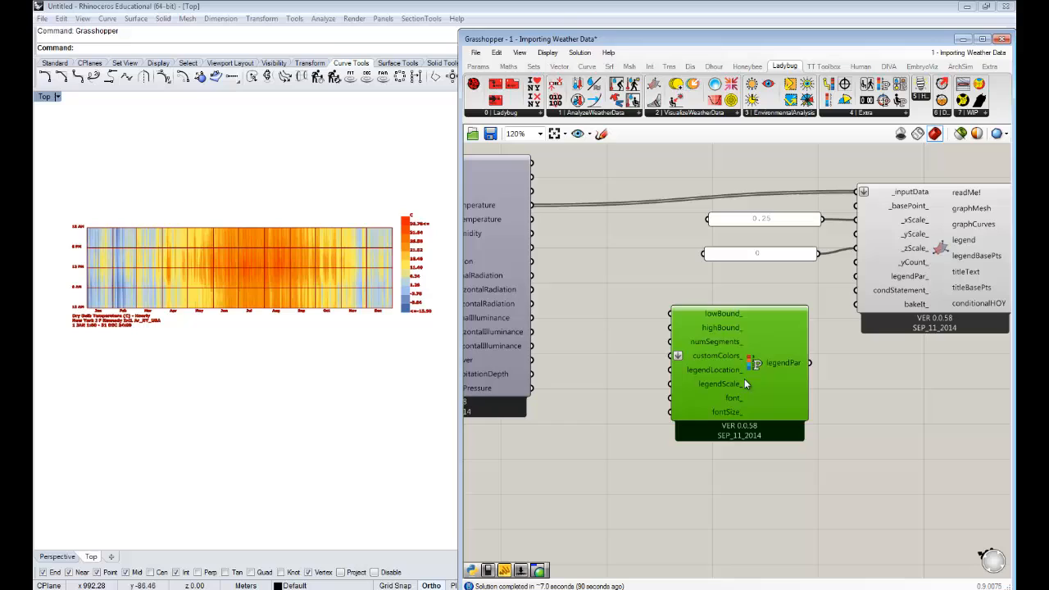
{"action": "left_click", "coordinate": [811, 384]}
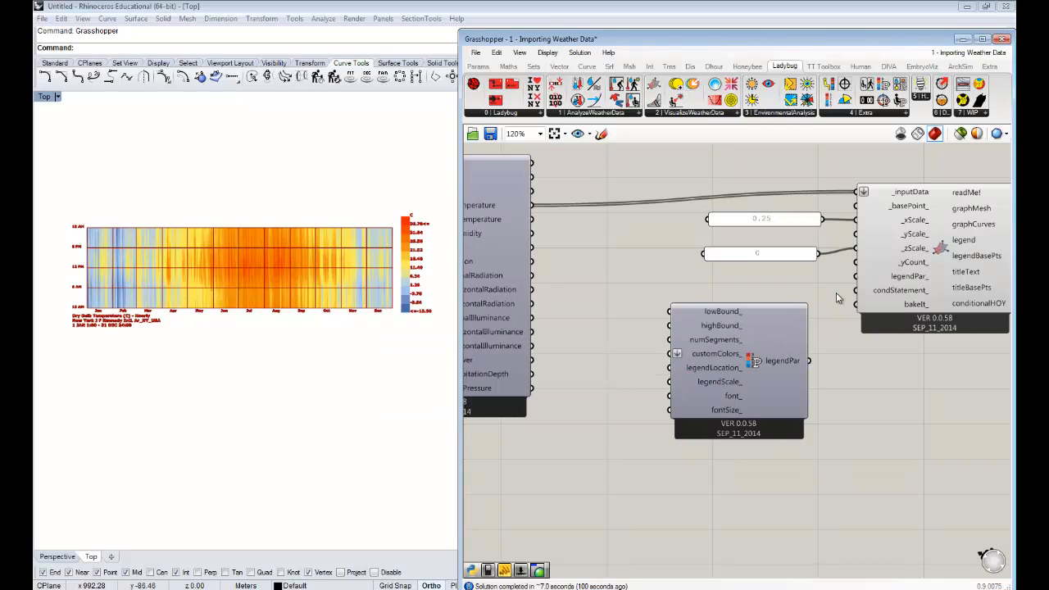
{"action": "right_click_drag", "start_coordinate": [753, 372], "coordinate": [710, 370]}
{"action": "left_click_drag", "start_coordinate": [715, 368], "coordinate": [733, 367]}
{"action": "left_click", "coordinate": [825, 384]}
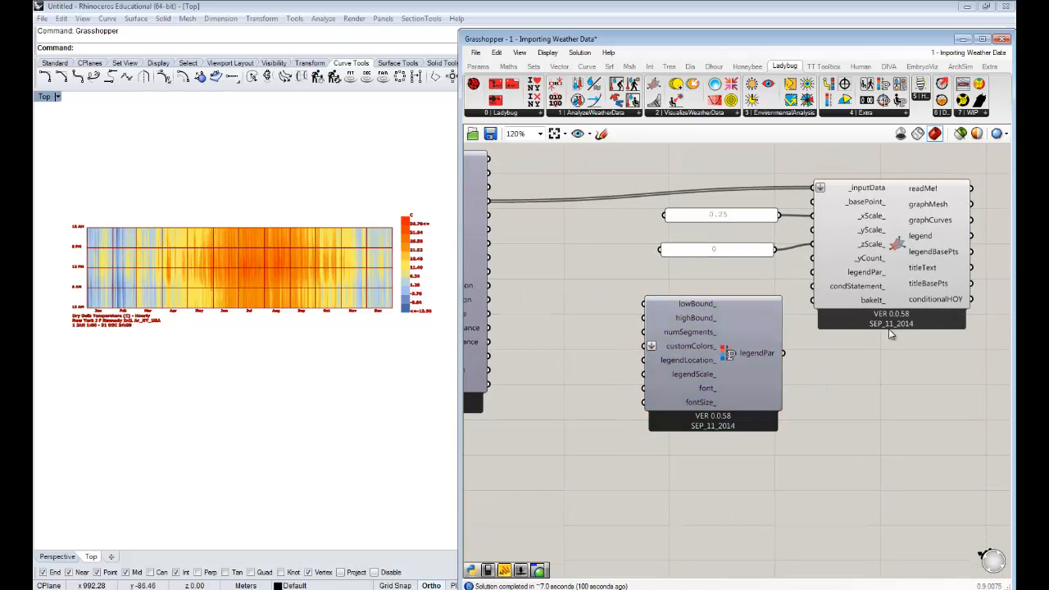
{"action": "right_click_drag", "start_coordinate": [906, 284], "coordinate": [857, 286]}
{"action": "left_click_drag", "start_coordinate": [941, 283], "coordinate": [656, 209]}
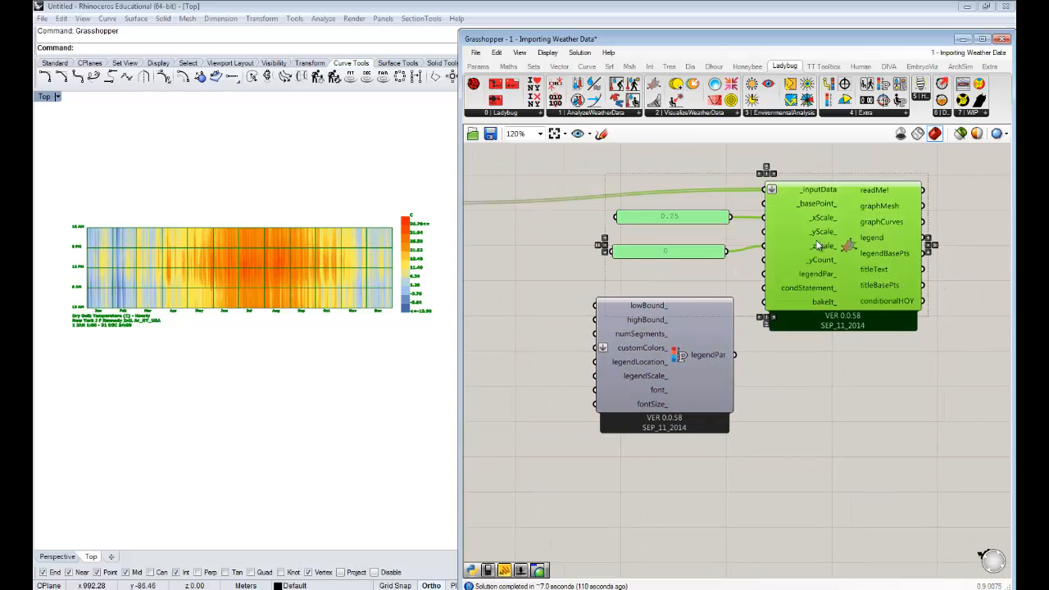
{"action": "left_click_drag", "start_coordinate": [851, 254], "coordinate": [880, 254]}
{"action": "left_click_drag", "start_coordinate": [693, 328], "coordinate": [708, 324]}
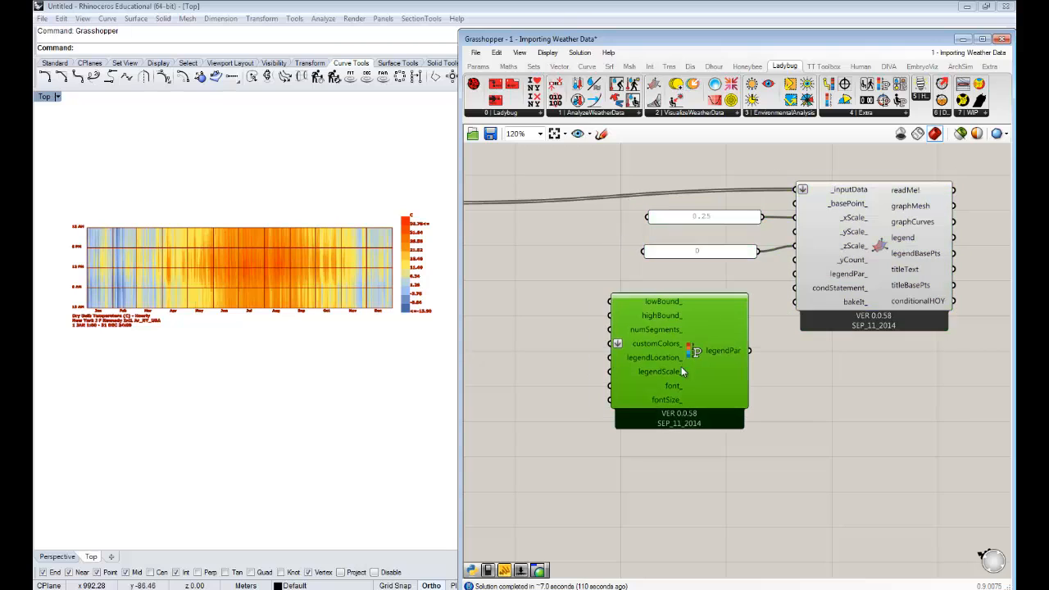
- Add a panel containing 12, shrink it to a single line, and connect it to the legend parameters component's lowBound_ input
{"action": "double_click", "coordinate": [539, 306]}
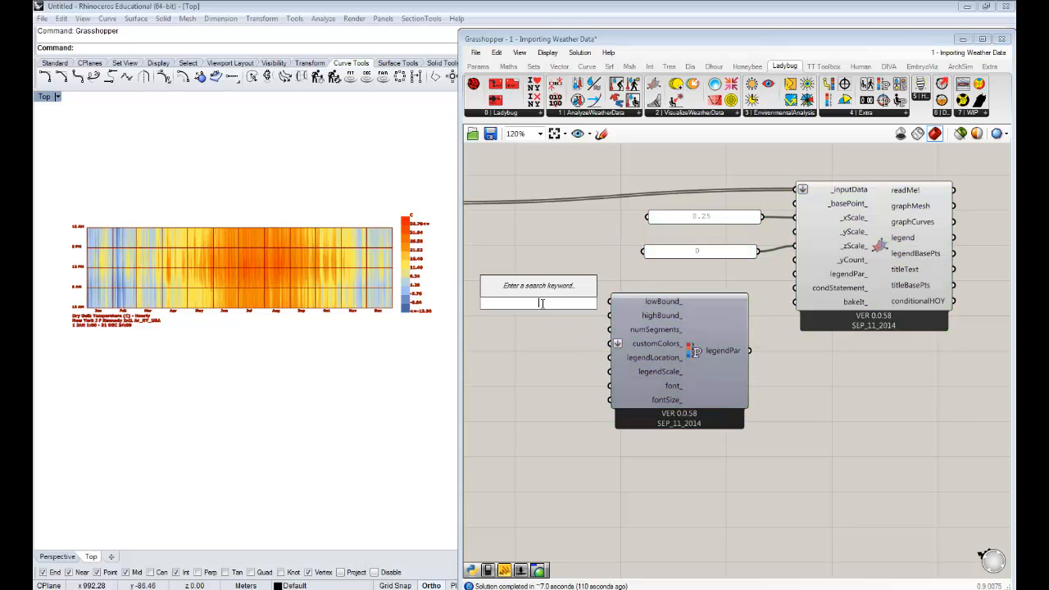
{"action": "type", "text": "\""}
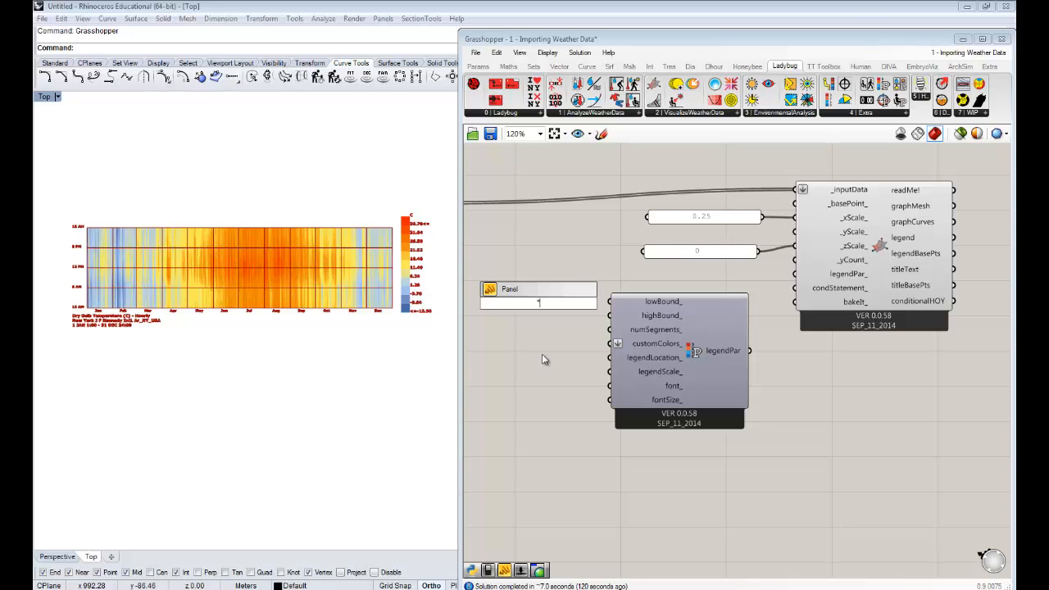
{"action": "type", "text": "12"}
{"action": "key", "text": "Return"}
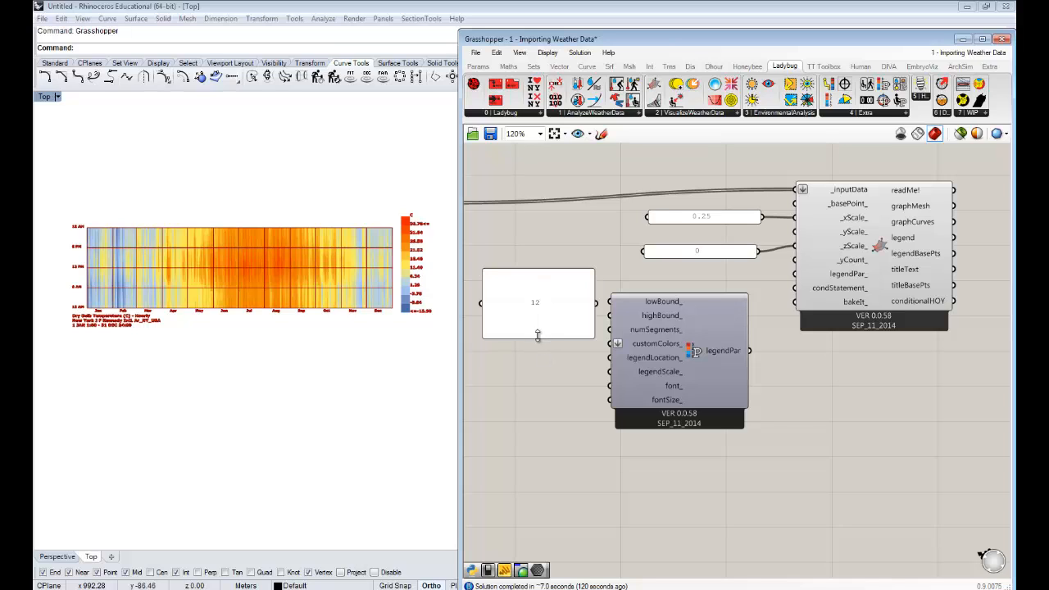
{"action": "left_click_drag", "start_coordinate": [538, 334], "coordinate": [573, 304]}
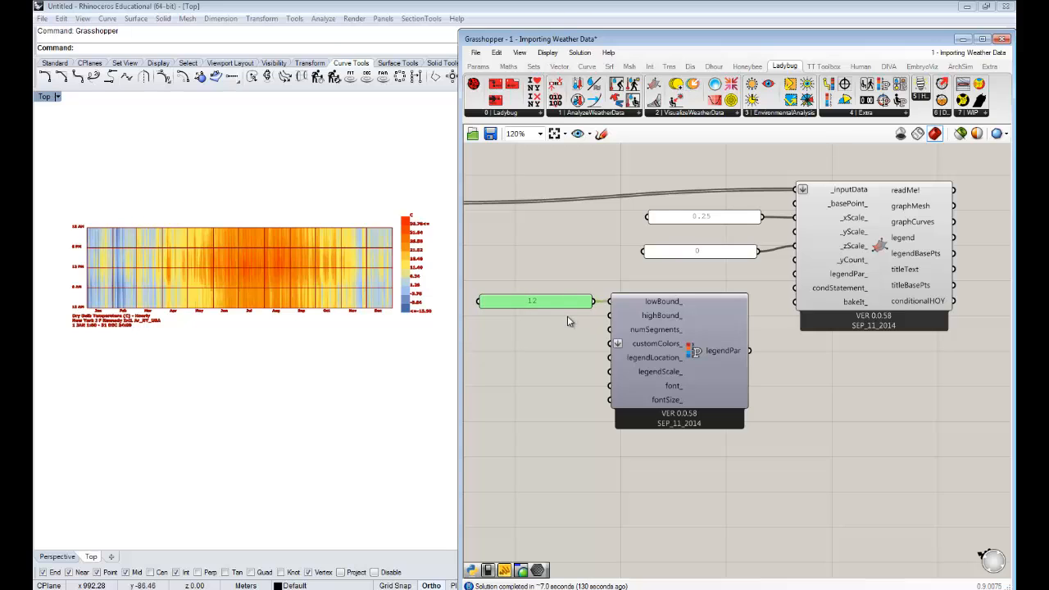
{"action": "right_click_drag", "start_coordinate": [567, 317], "coordinate": [600, 310]}
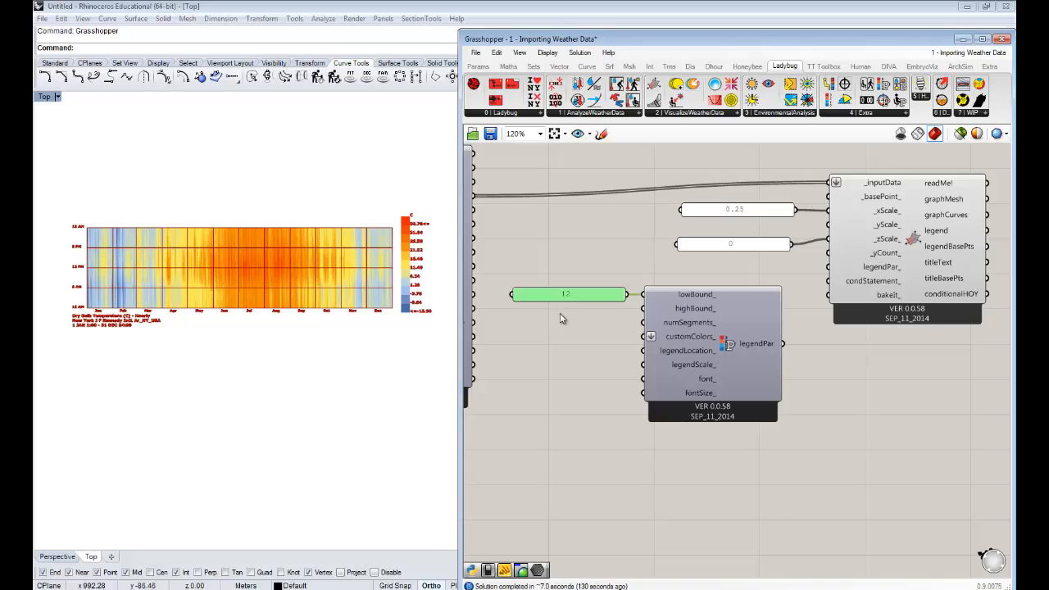
- Connect a new single-line panel containing 26 to the legend parameters' highBound_ input, and feed legendPar into the 3D Chart's legendPar_ input
{"action": "double_click", "coordinate": [559, 312]}
{"action": "type", "text": "1"}
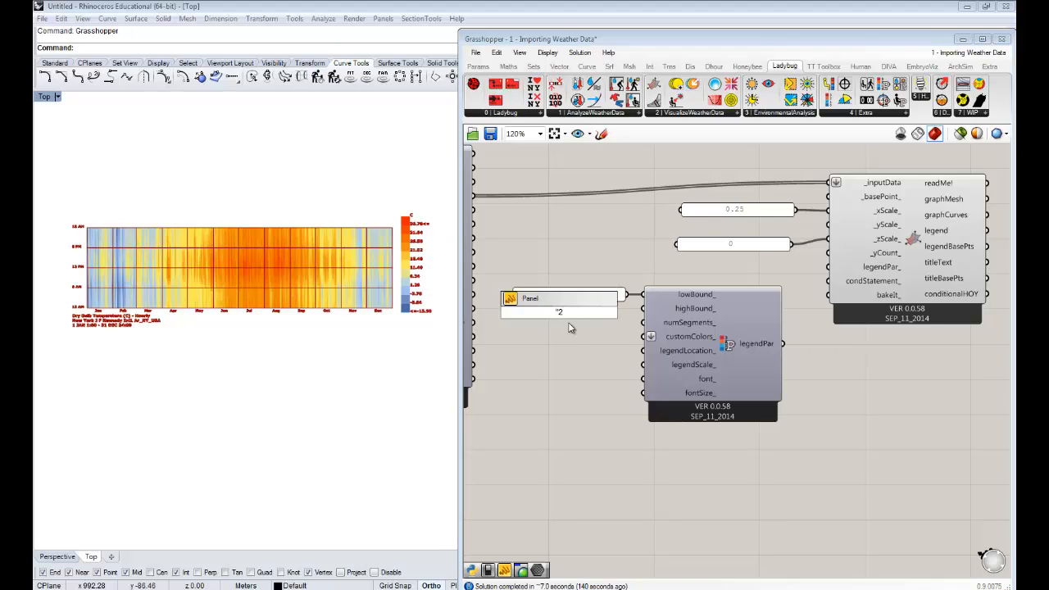
{"action": "key", "text": "Return"}
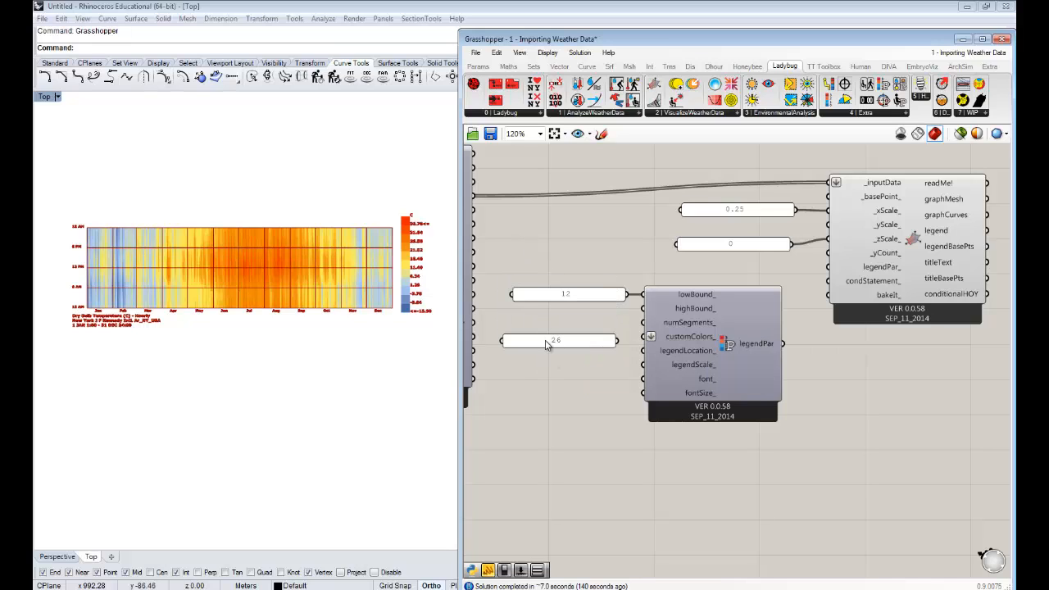
{"action": "left_click_drag", "start_coordinate": [550, 342], "coordinate": [553, 318]}
{"action": "left_click_drag", "start_coordinate": [620, 320], "coordinate": [643, 308]}
{"action": "left_click", "coordinate": [816, 382]}
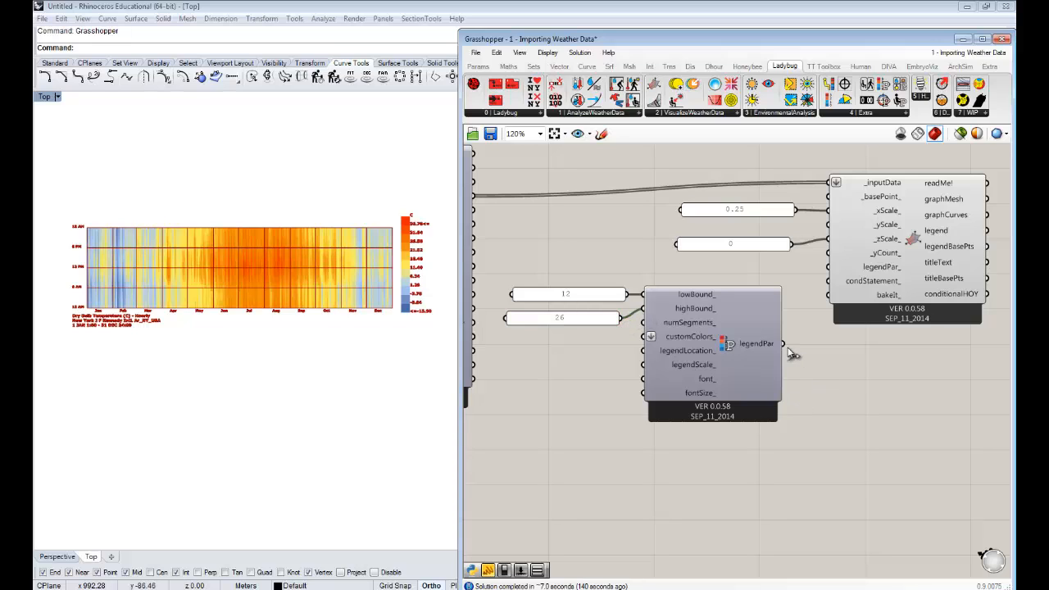
{"action": "left_click_drag", "start_coordinate": [784, 344], "coordinate": [825, 269]}
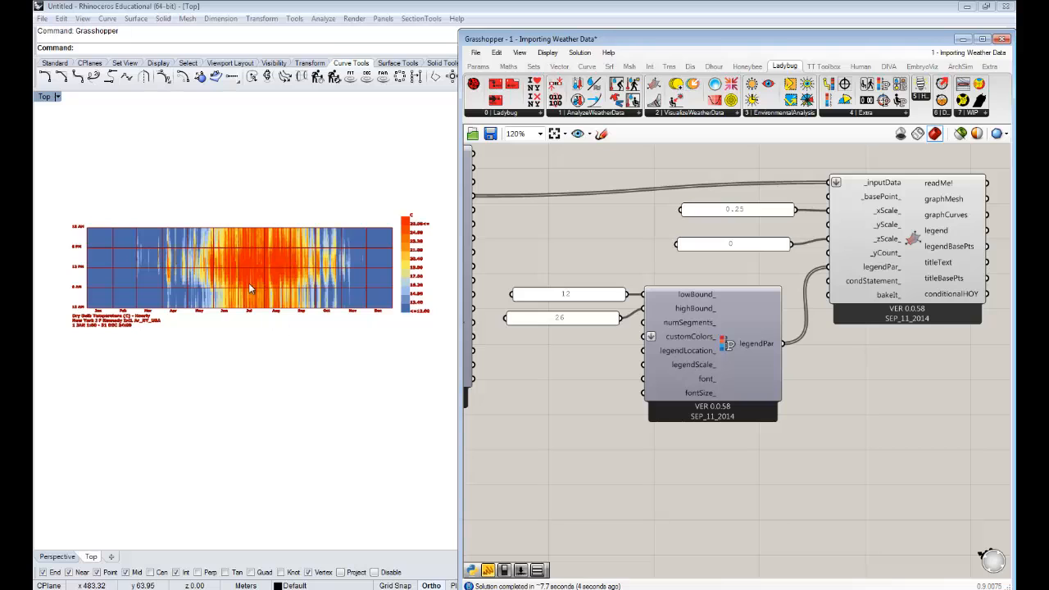
- Examine the recolored temperature chart month by month, narrowing the Grasshopper window so the whole chart and legend fit beside it
{"action": "scroll", "coordinate": [250, 289], "scroll_direction": "up", "scroll_amount": 5}
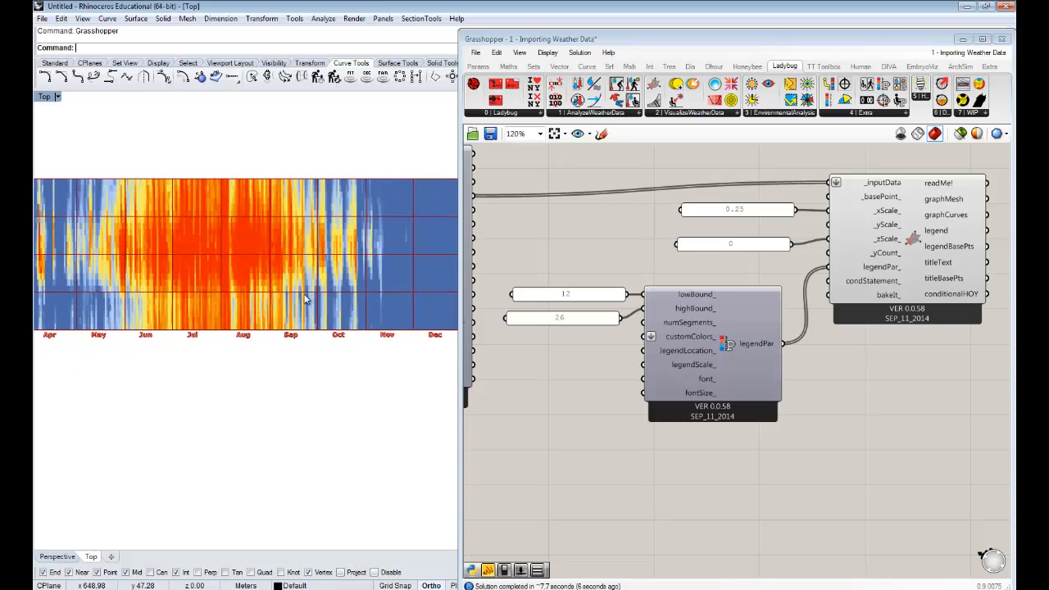
{"action": "scroll", "coordinate": [299, 298], "scroll_direction": "down", "scroll_amount": 2}
{"action": "scroll", "coordinate": [298, 305], "scroll_direction": "down", "scroll_amount": 2}
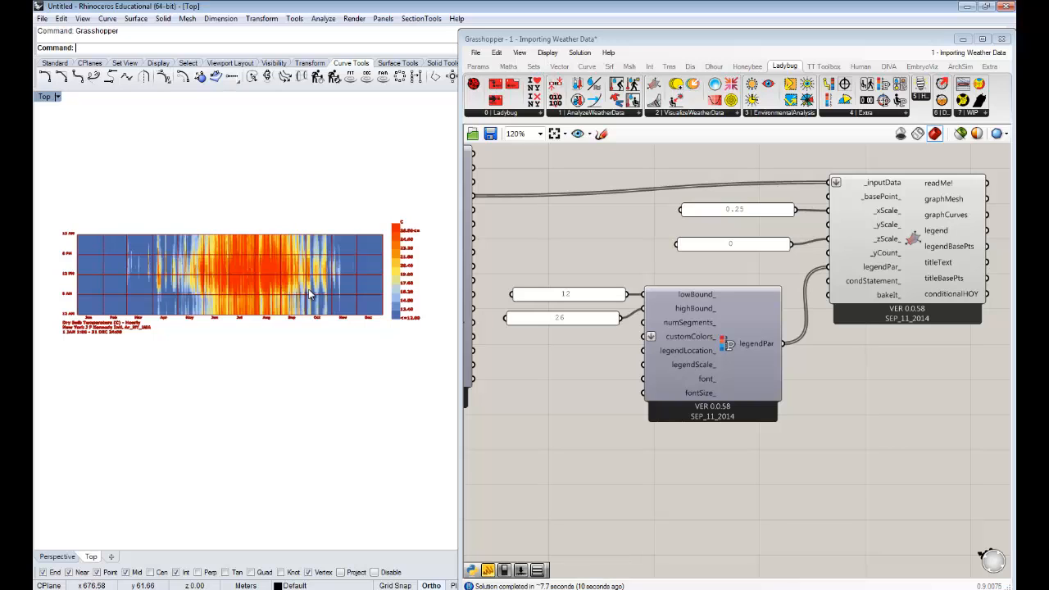
{"action": "right_click_drag", "start_coordinate": [274, 315], "coordinate": [280, 326]}
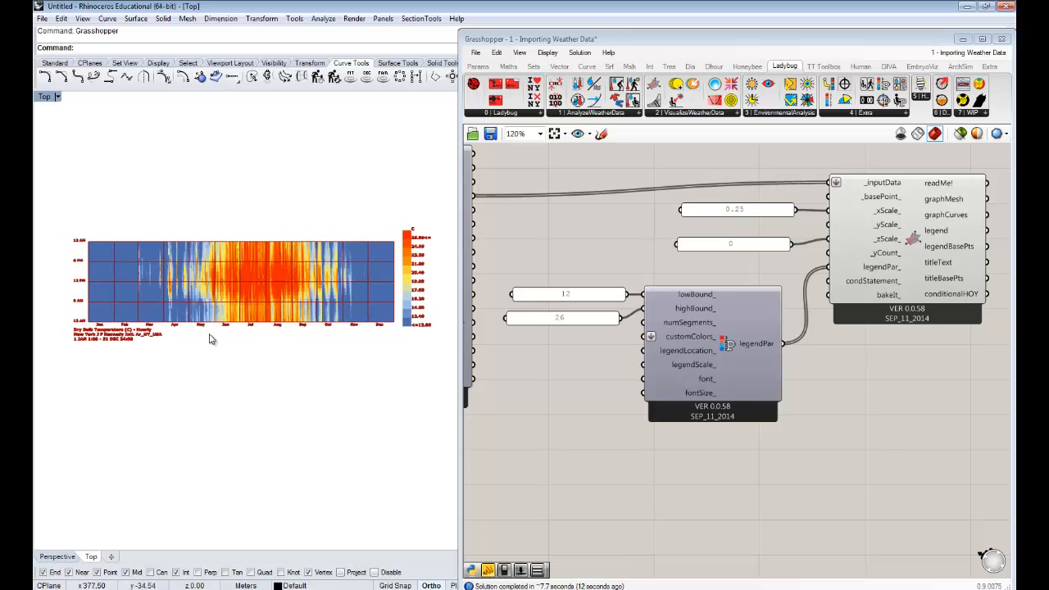
{"action": "scroll", "coordinate": [210, 340], "scroll_direction": "up", "scroll_amount": 5}
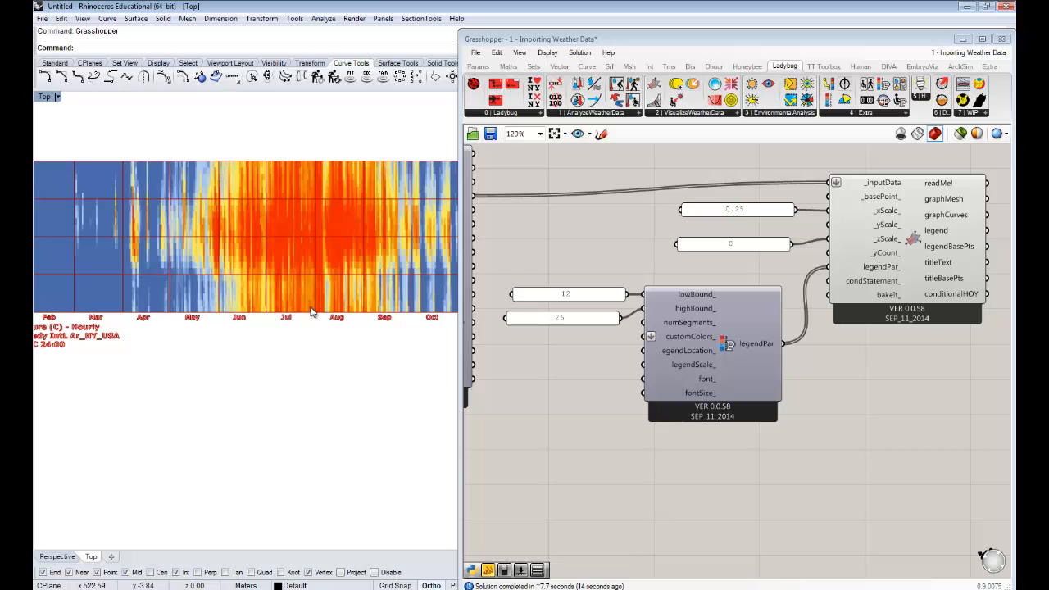
{"action": "right_click_drag", "start_coordinate": [314, 318], "coordinate": [335, 331]}
{"action": "left_click_drag", "start_coordinate": [457, 246], "coordinate": [542, 246]}
{"action": "scroll", "coordinate": [330, 298], "scroll_direction": "down", "scroll_amount": 3}
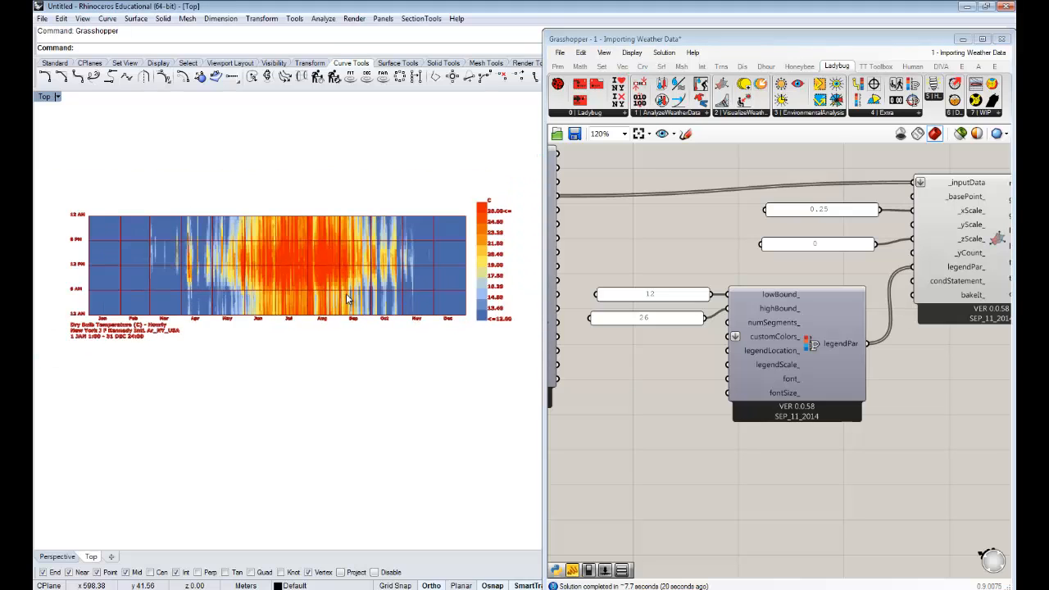
{"action": "right_click_drag", "start_coordinate": [392, 296], "coordinate": [381, 298]}
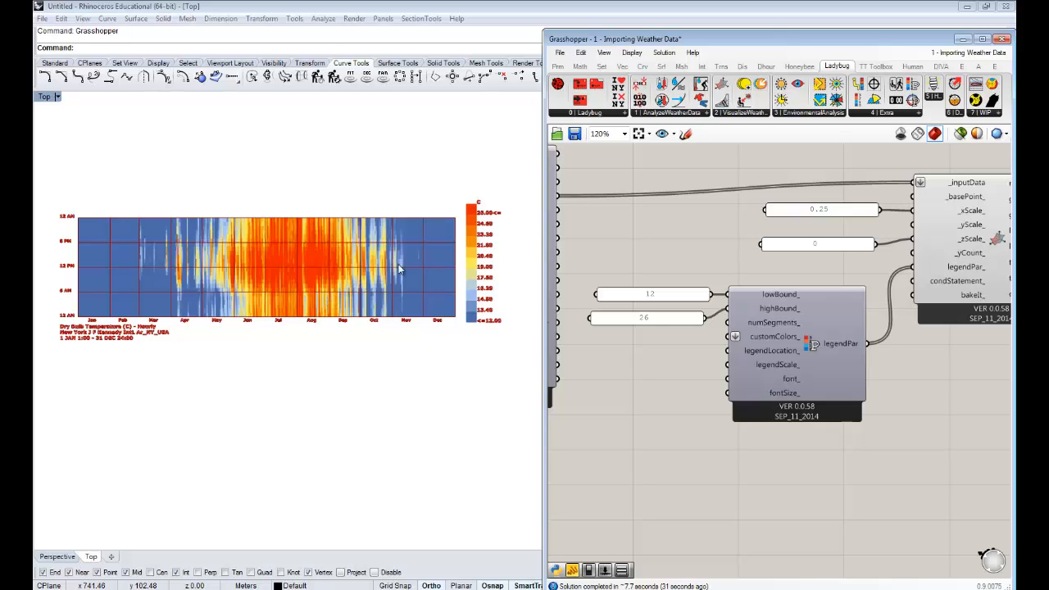
- Examine the 3D Chart's graphMesh and graphCurves outputs against the colored mesh, grid lines and title in the Rhino viewport
{"action": "right_click_drag", "start_coordinate": [724, 251], "coordinate": [622, 232]}
{"action": "left_click", "coordinate": [908, 246]}
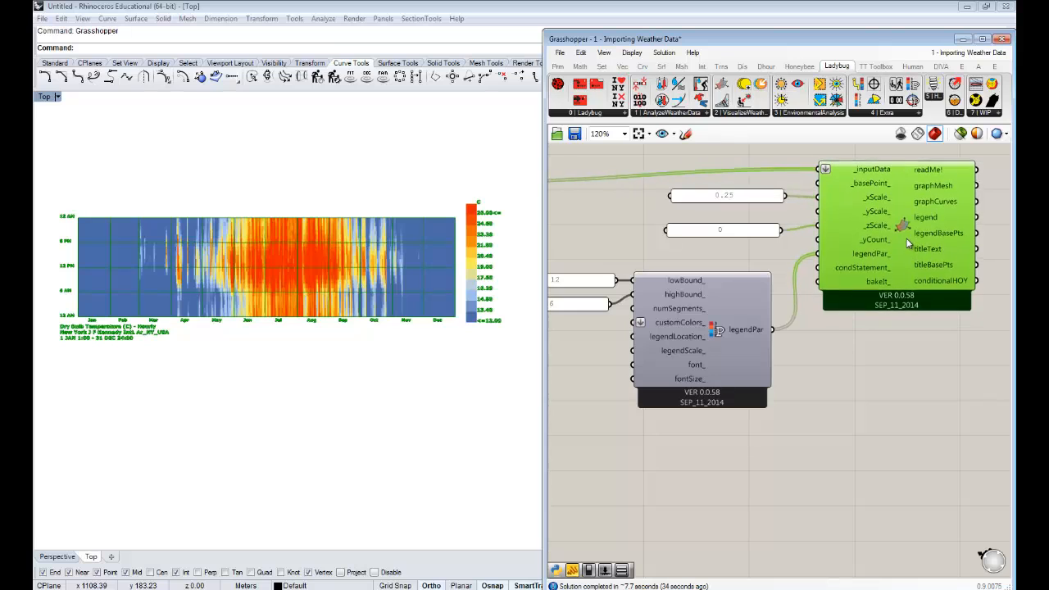
{"action": "mouse_move", "coordinate": [884, 252]}
{"action": "right_mouse_down"}
{"action": "mouse_move", "coordinate": [787, 264]}
{"action": "mouse_move", "coordinate": [868, 255]}
{"action": "right_mouse_up"}
{"action": "left_click", "coordinate": [862, 242]}
{"action": "scroll", "coordinate": [862, 241], "scroll_direction": "up", "scroll_amount": 1}
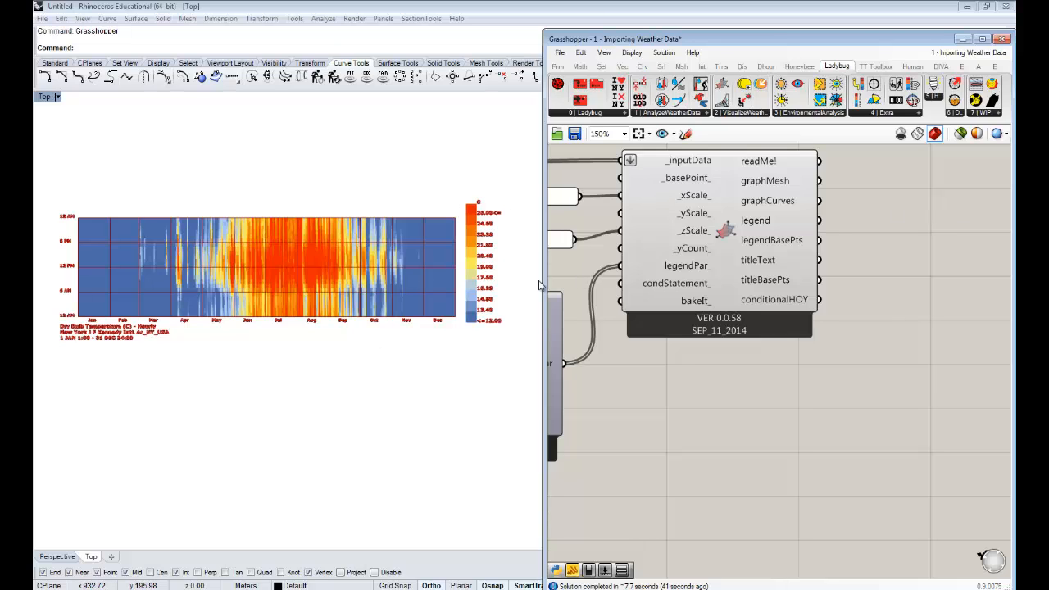
{"action": "right_click_drag", "start_coordinate": [888, 211], "coordinate": [872, 215]}
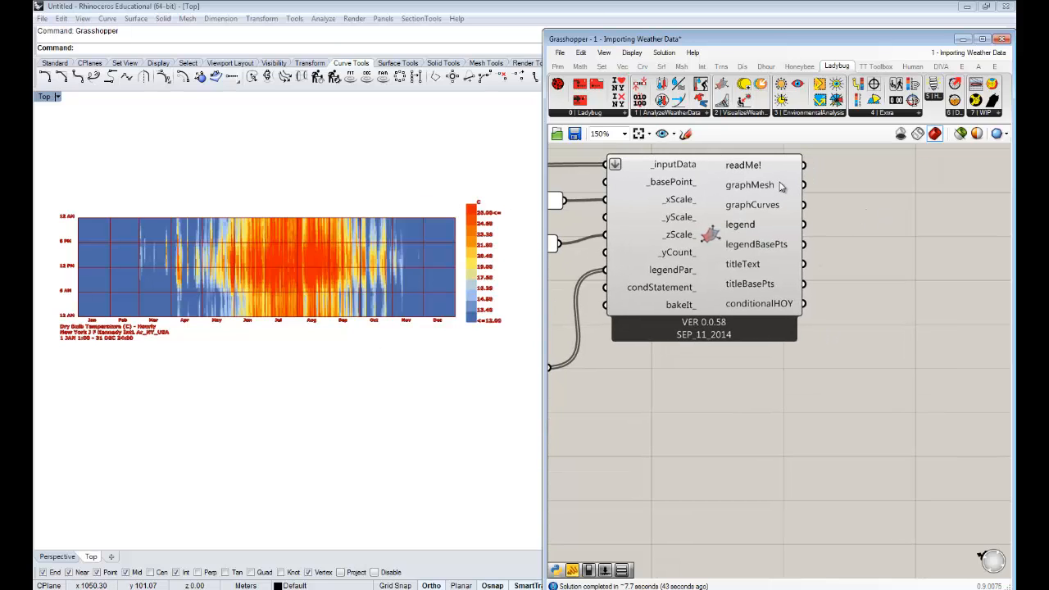
{"action": "mouse_move", "coordinate": [780, 187]}
{"action": "mouse_move", "coordinate": [776, 210]}
{"action": "scroll", "coordinate": [83, 237], "scroll_direction": "up", "scroll_amount": 3}
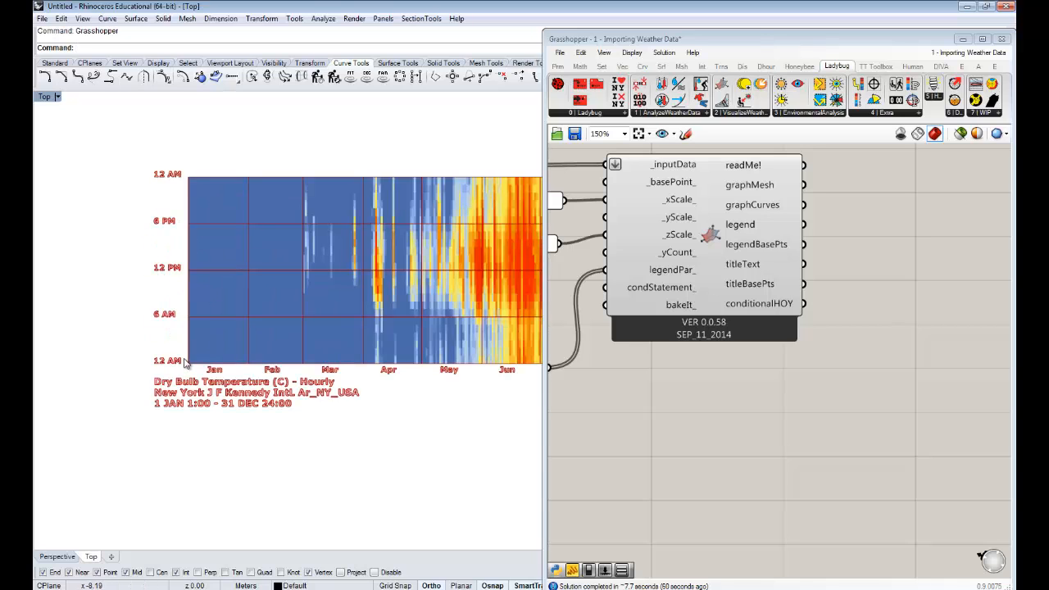
{"action": "right_click_drag", "start_coordinate": [315, 248], "coordinate": [264, 241]}
{"action": "right_click_drag", "start_coordinate": [369, 251], "coordinate": [222, 251]}
{"action": "scroll", "coordinate": [222, 250], "scroll_direction": "down", "scroll_amount": 4}
{"action": "right_click_drag", "start_coordinate": [342, 255], "coordinate": [312, 255]}
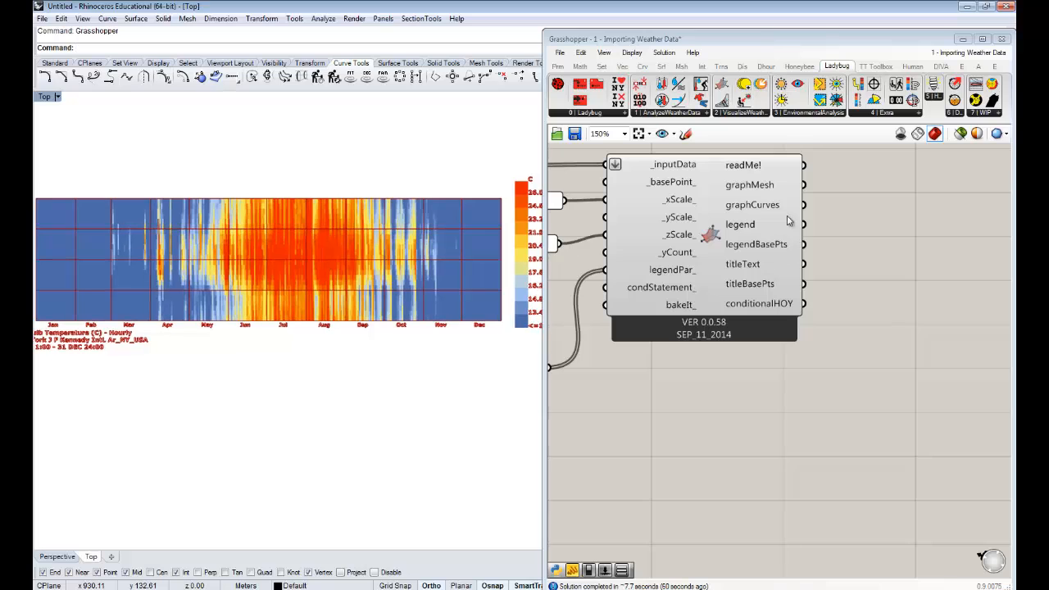
- Examine what the 3D Chart's legend output draws by inspecting the color swatches and temperature values beside the chart up close
{"action": "mouse_move", "coordinate": [743, 228]}
{"action": "right_click_drag", "start_coordinate": [438, 235], "coordinate": [241, 227]}
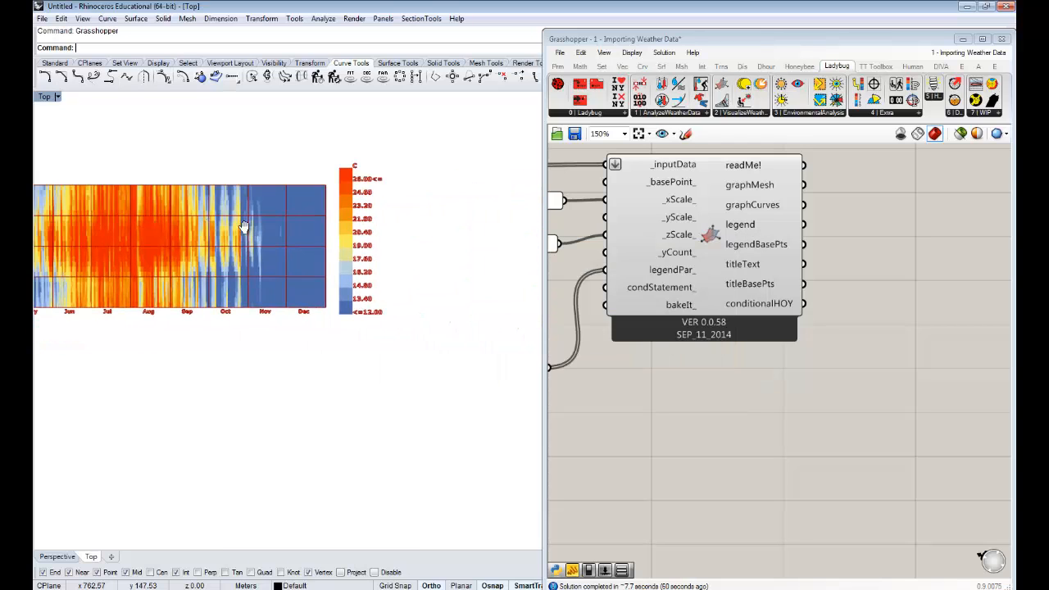
{"action": "scroll", "coordinate": [367, 304], "scroll_direction": "up", "scroll_amount": 3}
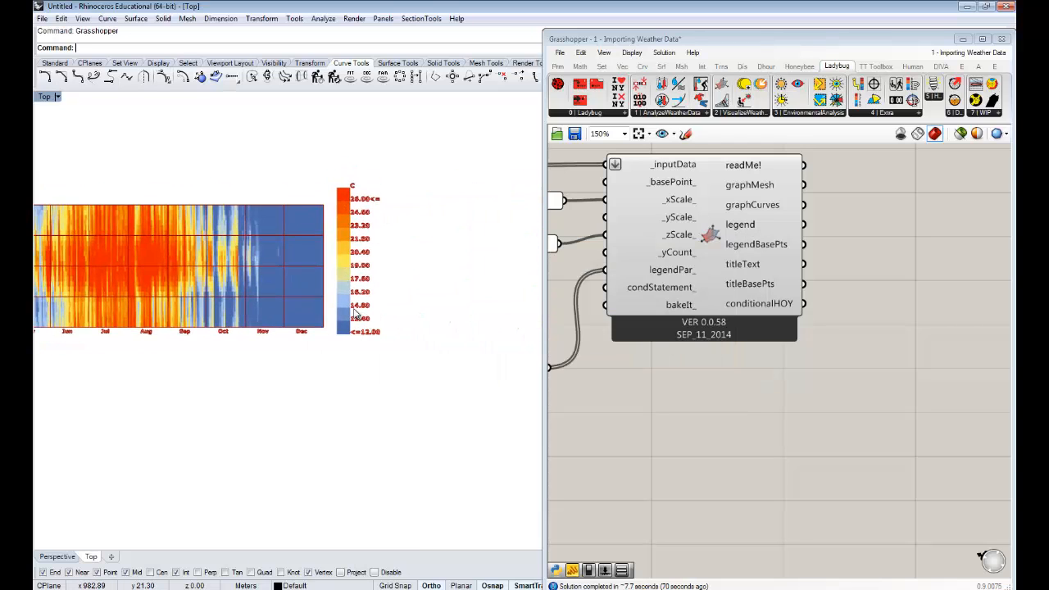
{"action": "scroll", "coordinate": [382, 359], "scroll_direction": "up", "scroll_amount": 3}
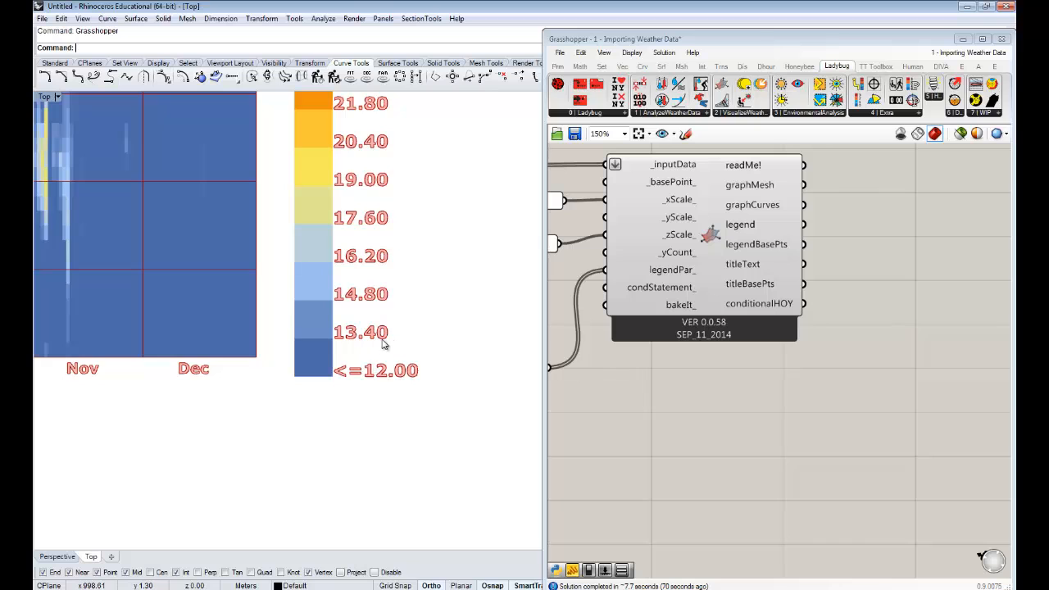
{"action": "scroll", "coordinate": [390, 328], "scroll_direction": "down", "scroll_amount": 2}
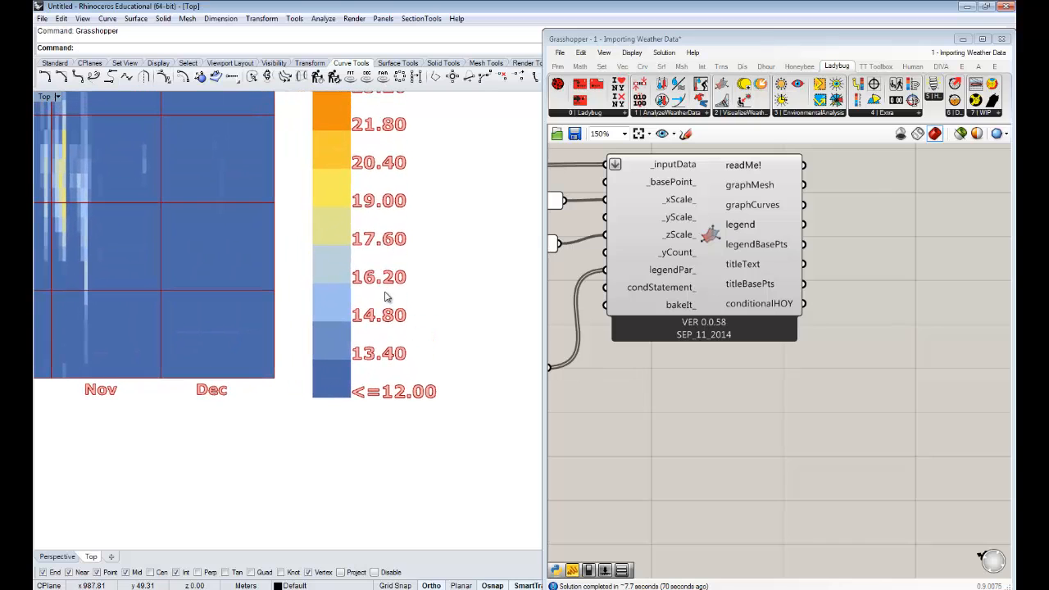
{"action": "scroll", "coordinate": [388, 296], "scroll_direction": "down", "scroll_amount": 1}
{"action": "scroll", "coordinate": [389, 296], "scroll_direction": "down", "scroll_amount": 5}
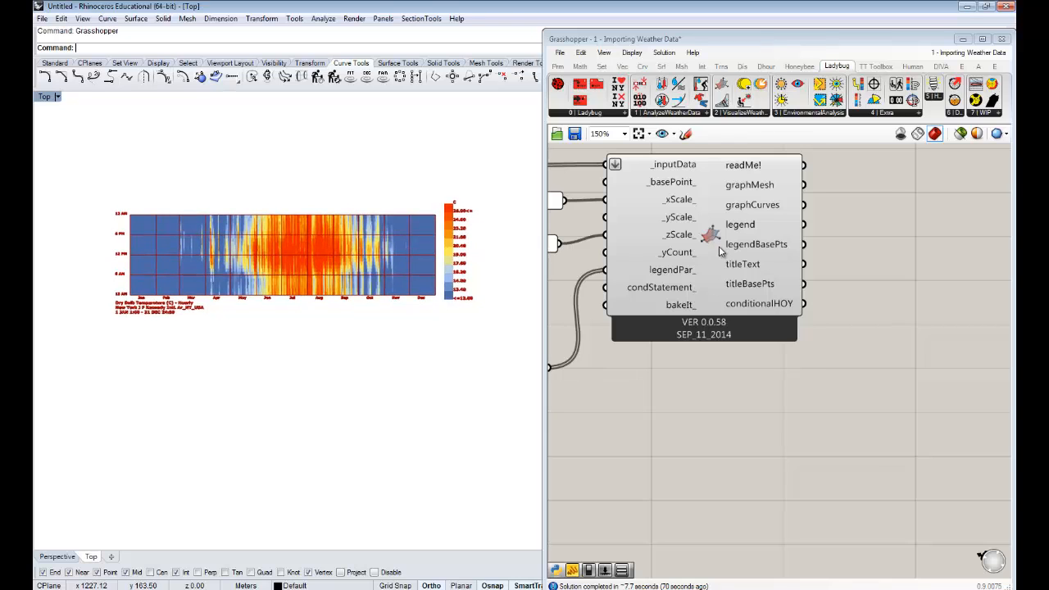
- Bake the 3D Chart component's geometry into Rhino on the Default layer, keeping the color by layer
{"action": "left_click_drag", "start_coordinate": [718, 251], "coordinate": [719, 256]}
{"action": "right_click_drag", "start_coordinate": [839, 272], "coordinate": [876, 265]}
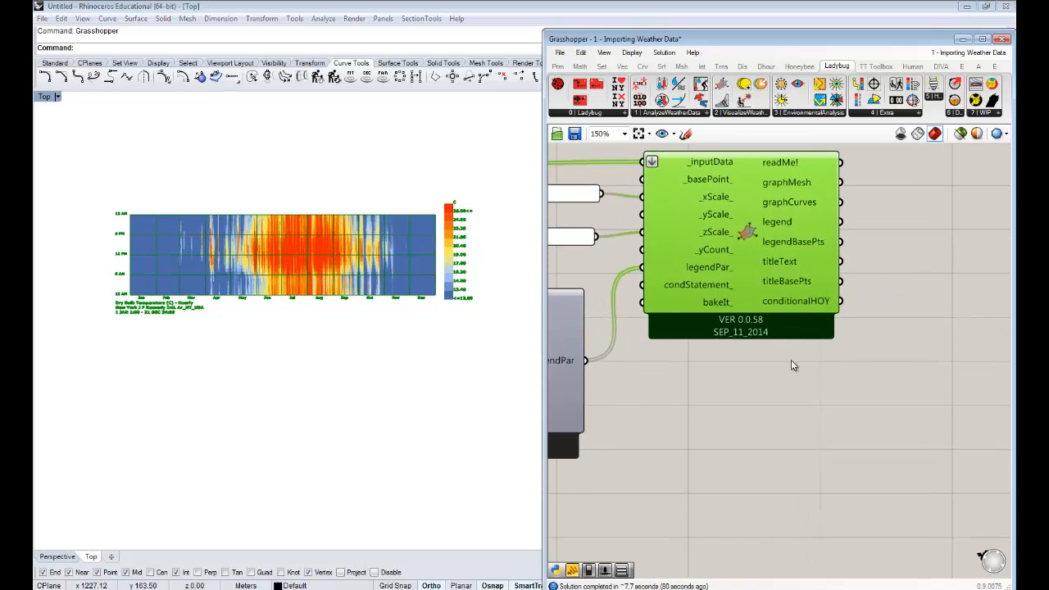
{"action": "right_click_drag", "start_coordinate": [788, 360], "coordinate": [879, 351]}
{"action": "scroll", "coordinate": [900, 339], "scroll_direction": "down", "scroll_amount": 1}
{"action": "left_click", "coordinate": [879, 354]}
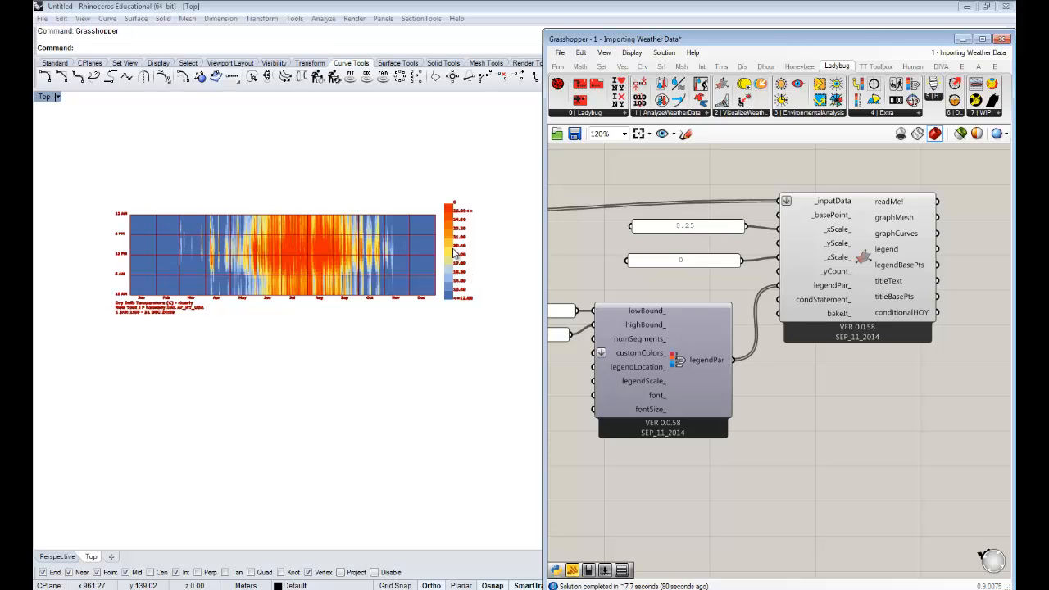
{"action": "right_click", "coordinate": [865, 277]}
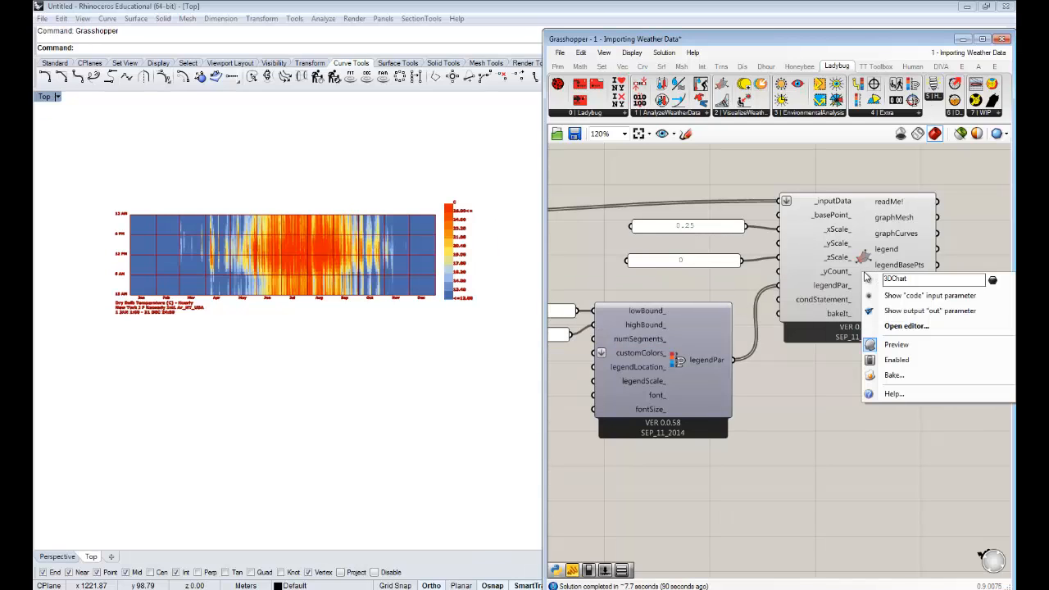
{"action": "left_click", "coordinate": [922, 376]}
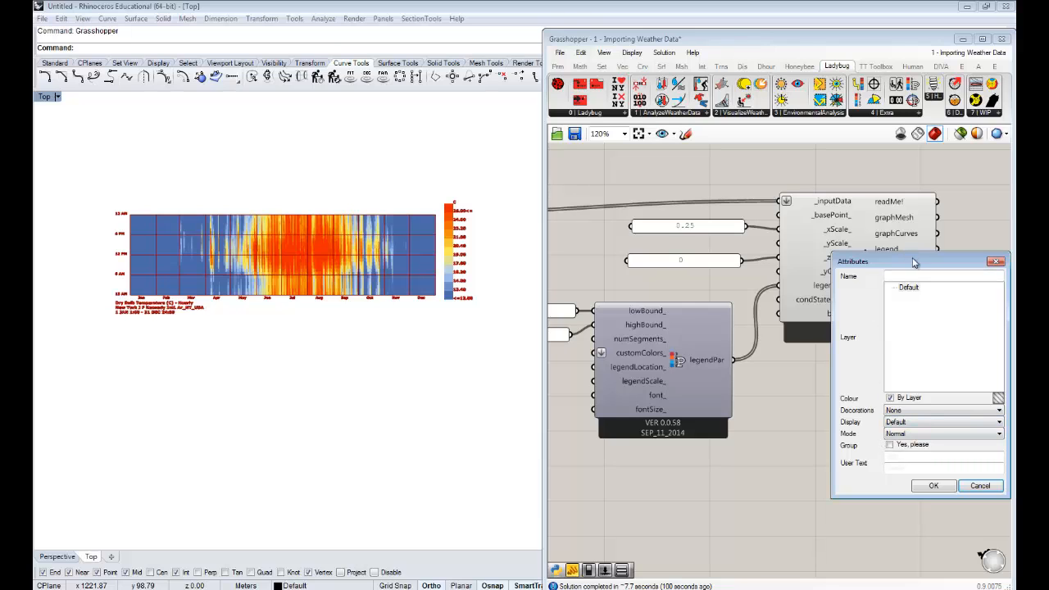
{"action": "left_click_drag", "start_coordinate": [915, 263], "coordinate": [897, 250]}
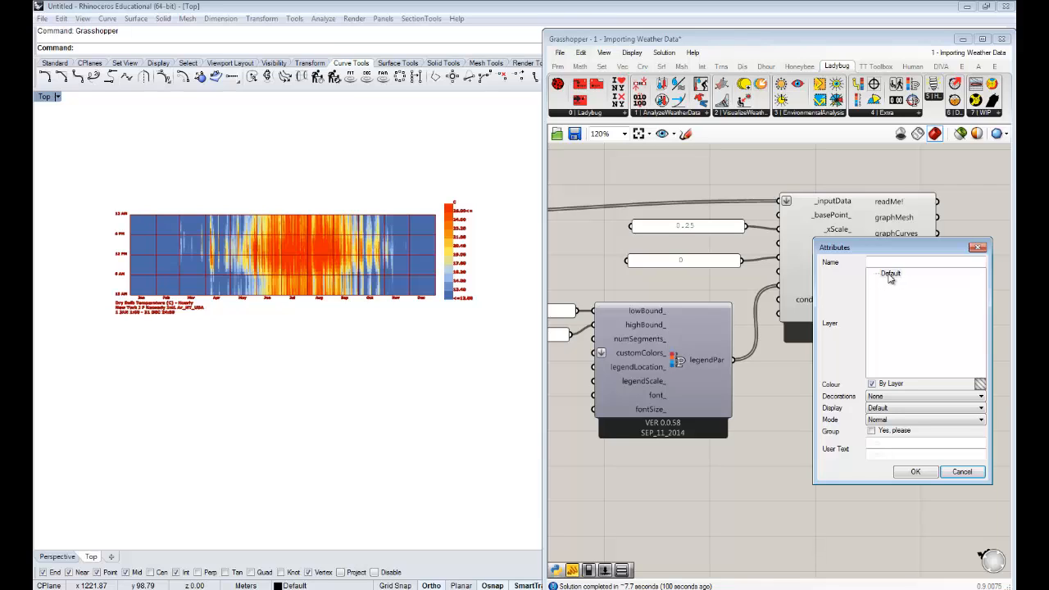
{"action": "left_click", "coordinate": [892, 274]}
{"action": "left_click", "coordinate": [916, 472]}
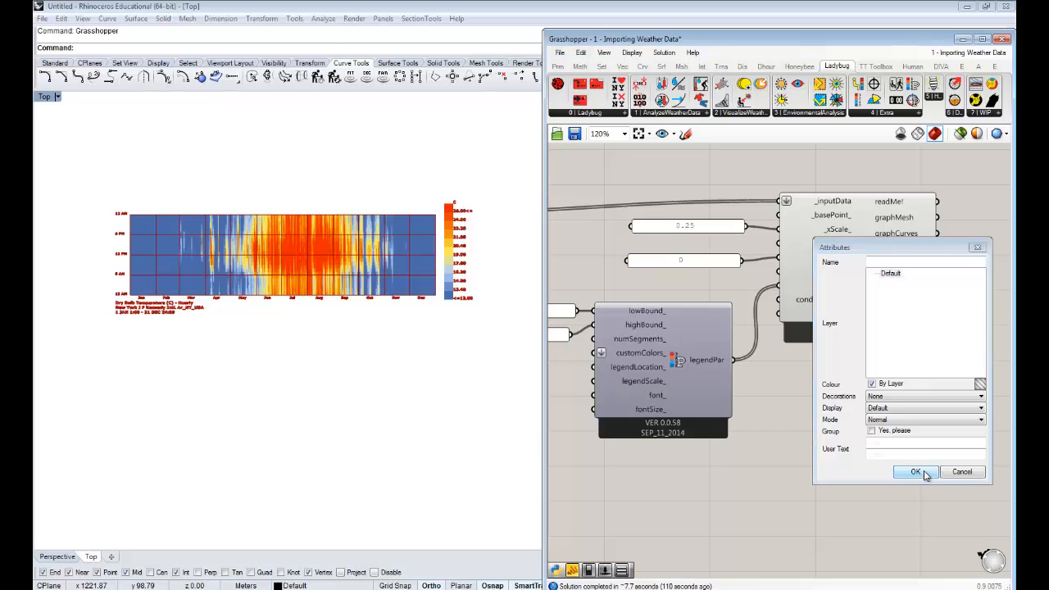
- Inspect the baked chart mesh up close and turn off the preview of the 3D Chart component
{"action": "right_click_drag", "start_coordinate": [325, 300], "coordinate": [326, 338]}
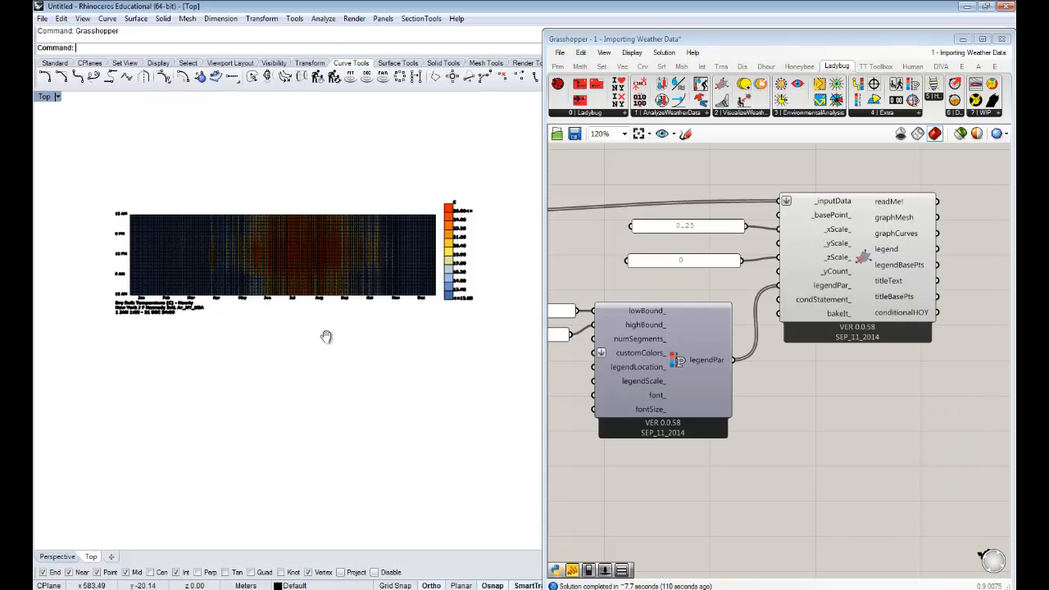
{"action": "scroll", "coordinate": [306, 307], "scroll_direction": "up", "scroll_amount": 10}
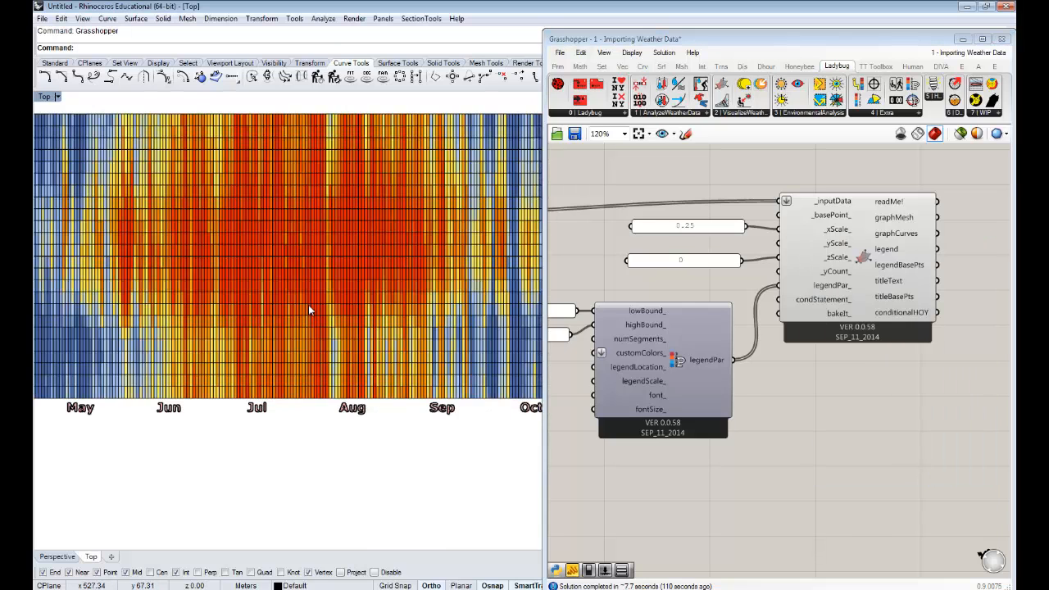
{"action": "scroll", "coordinate": [286, 258], "scroll_direction": "down", "scroll_amount": 10}
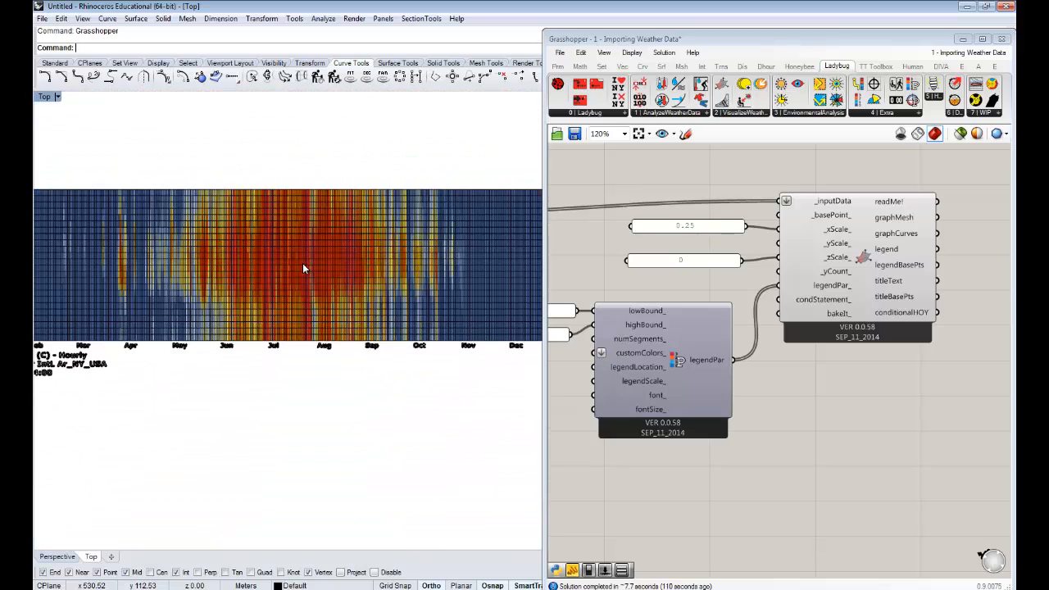
{"action": "left_click", "coordinate": [875, 308]}
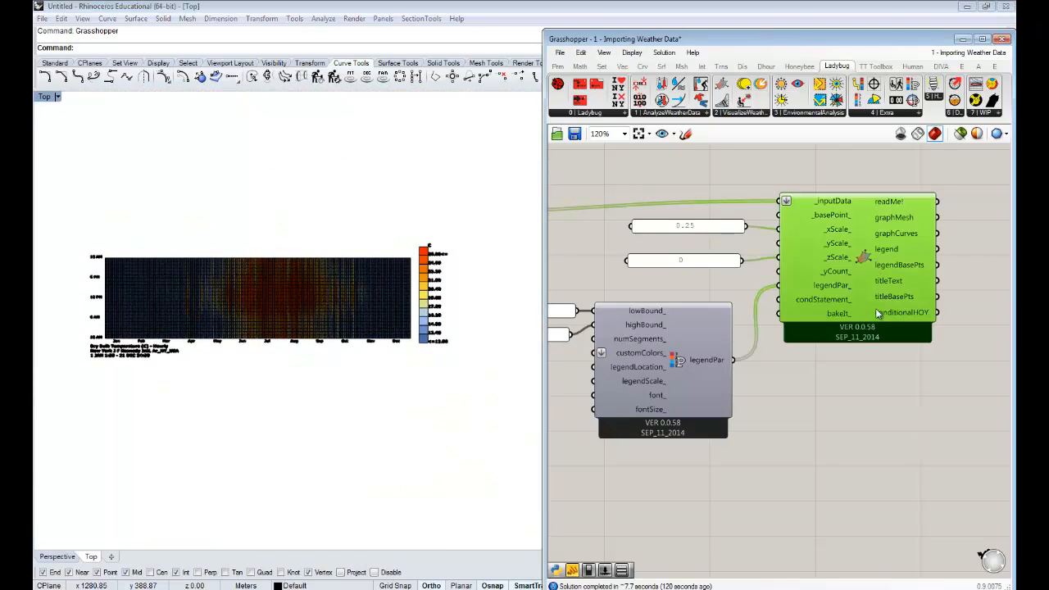
{"action": "right_click", "coordinate": [862, 259]}
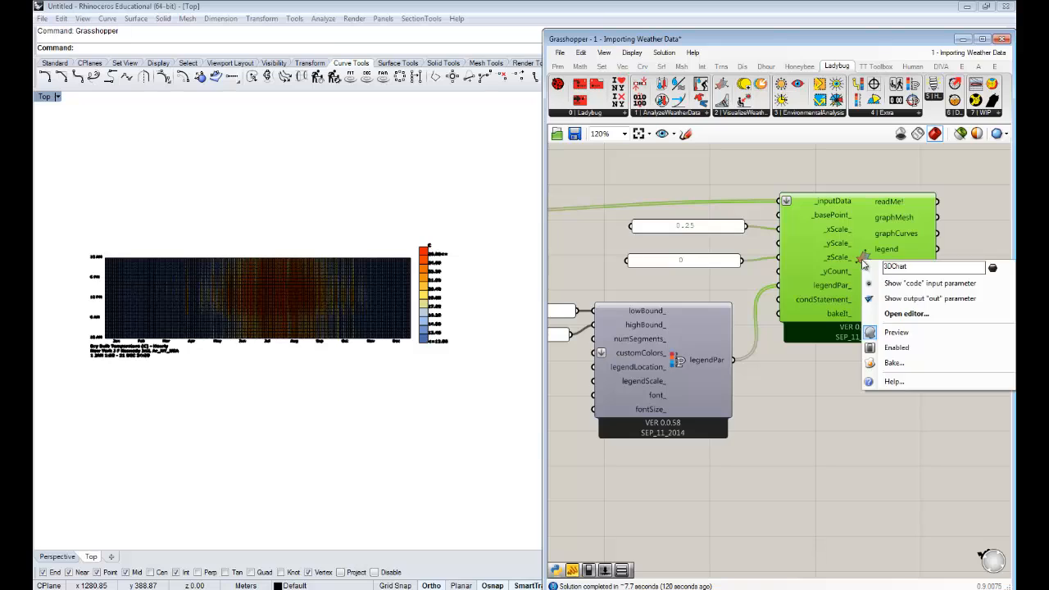
{"action": "left_click", "coordinate": [918, 334]}
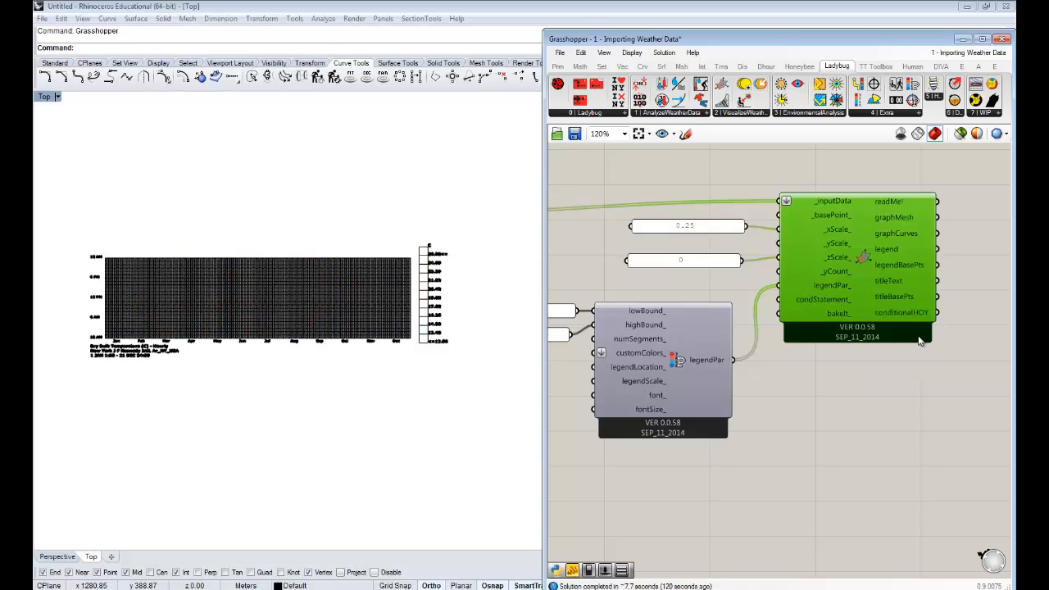
{"action": "left_click", "coordinate": [932, 453]}
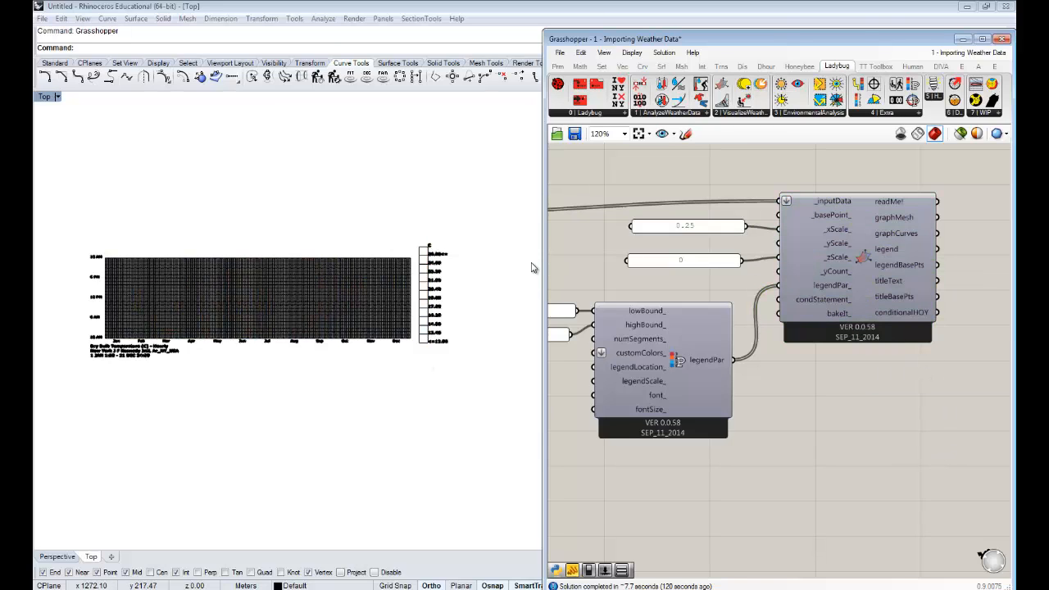
- Minimize the Grasshopper window and inspect the baked chart with its legend in Rhino's full Top viewport
{"action": "left_click", "coordinate": [963, 39]}
{"action": "scroll", "coordinate": [414, 277], "scroll_direction": "up", "scroll_amount": 5}
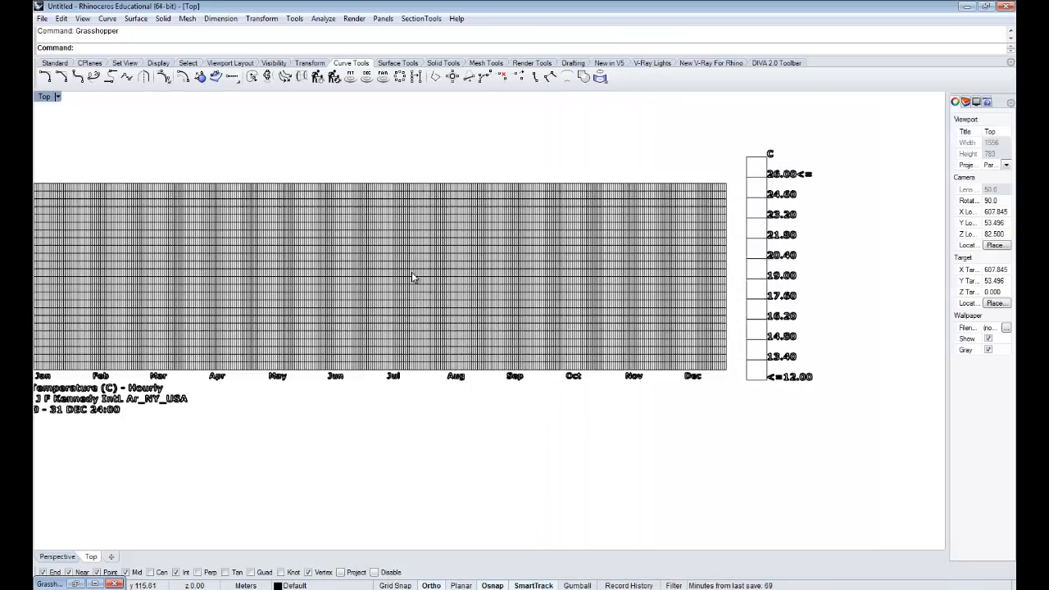
{"action": "scroll", "coordinate": [519, 363], "scroll_direction": "down", "scroll_amount": 6}
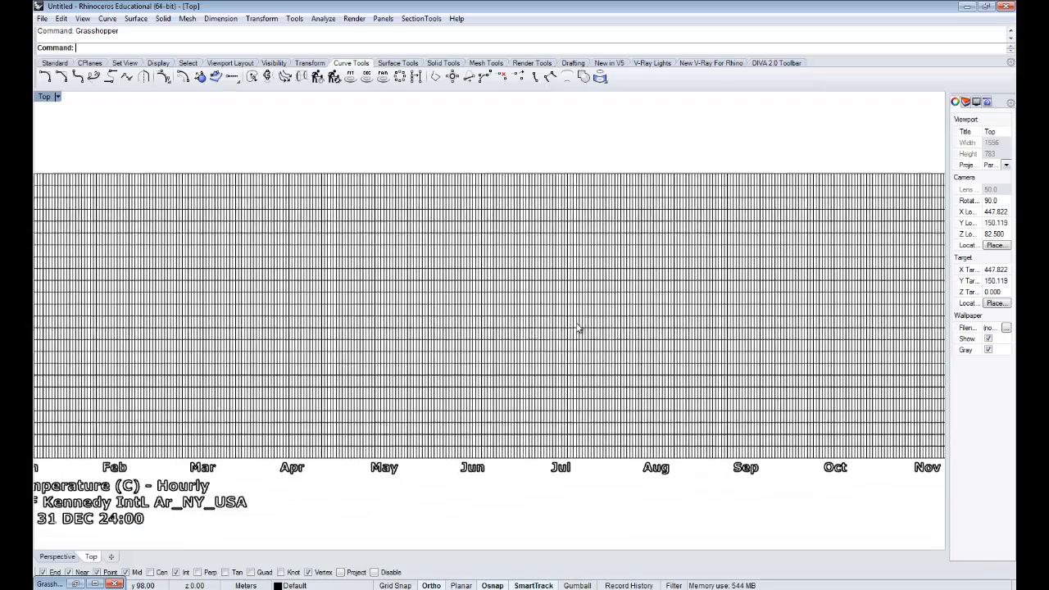
- Set the Top viewport's display mode to Shaded and inspect the colored temperature chart up close
{"action": "scroll", "coordinate": [461, 339], "scroll_direction": "down", "scroll_amount": 2}
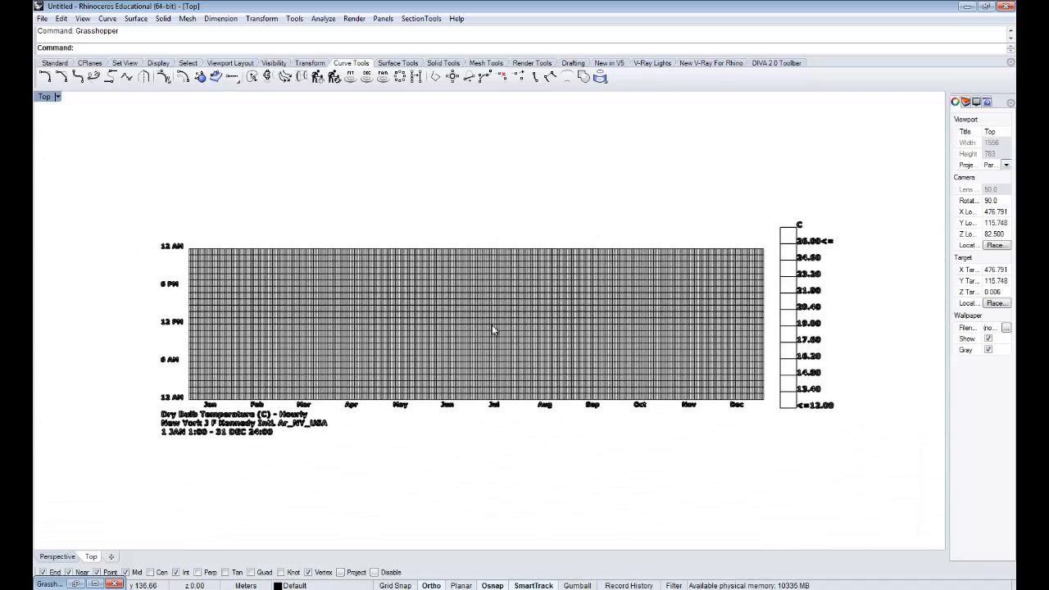
{"action": "right_click_drag", "start_coordinate": [661, 336], "coordinate": [642, 331]}
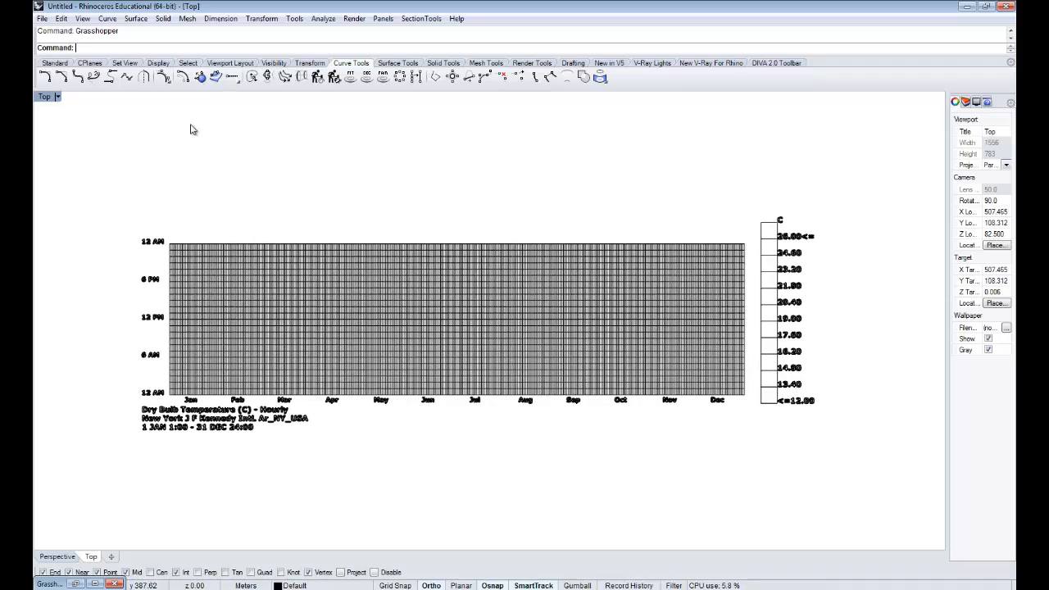
{"action": "left_click", "coordinate": [43, 98]}
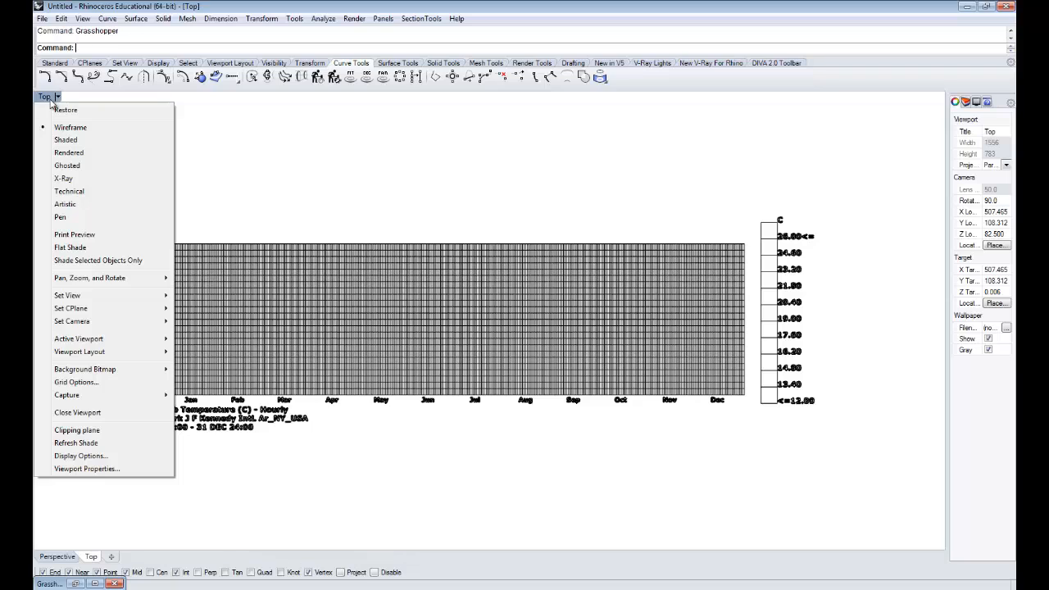
{"action": "left_click", "coordinate": [69, 141]}
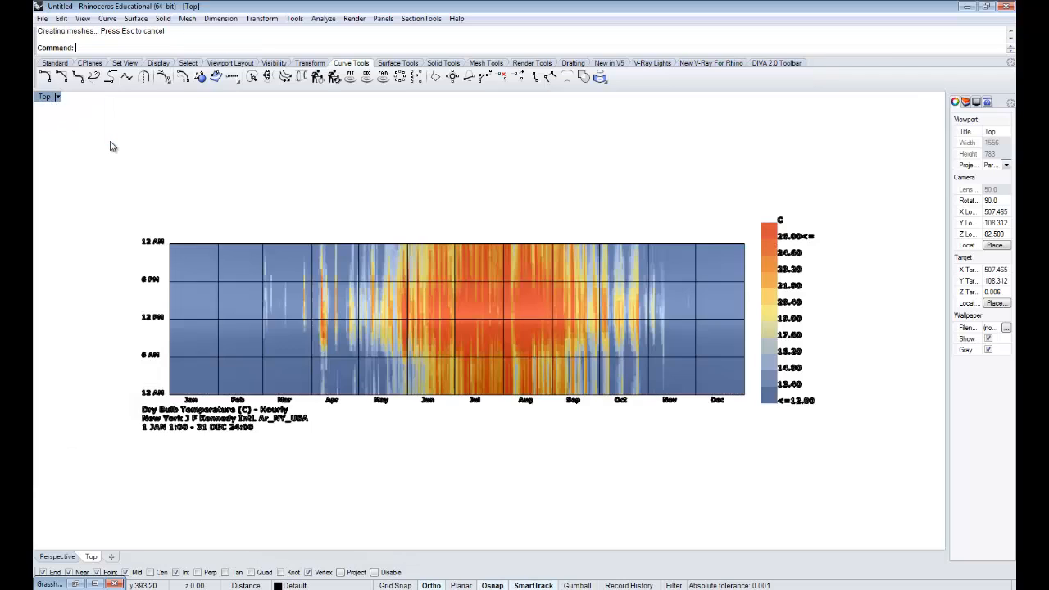
{"action": "scroll", "coordinate": [516, 334], "scroll_direction": "up", "scroll_amount": 5}
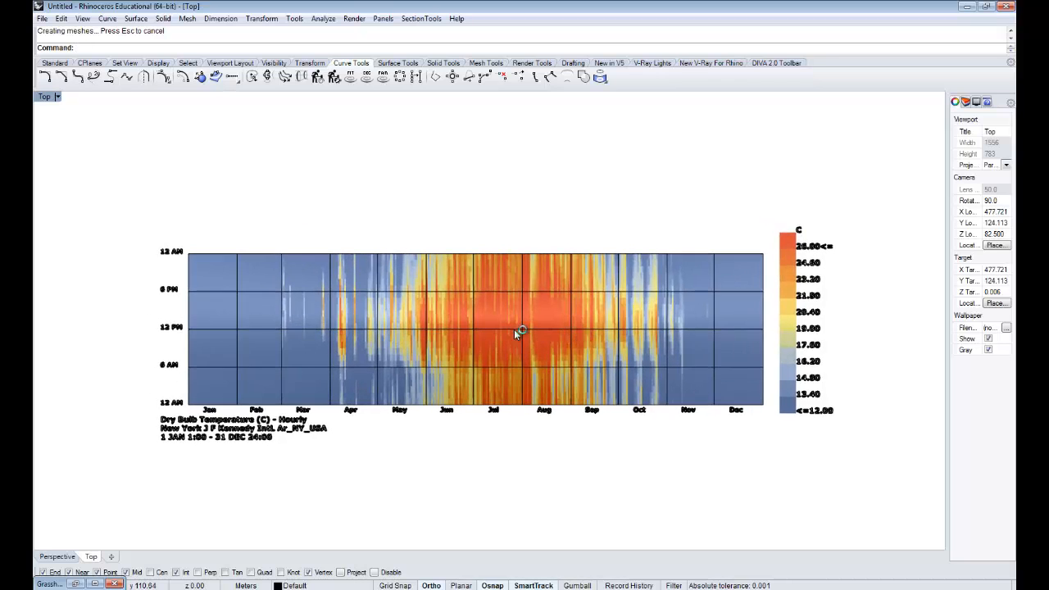
{"action": "scroll", "coordinate": [516, 321], "scroll_direction": "up", "scroll_amount": 6}
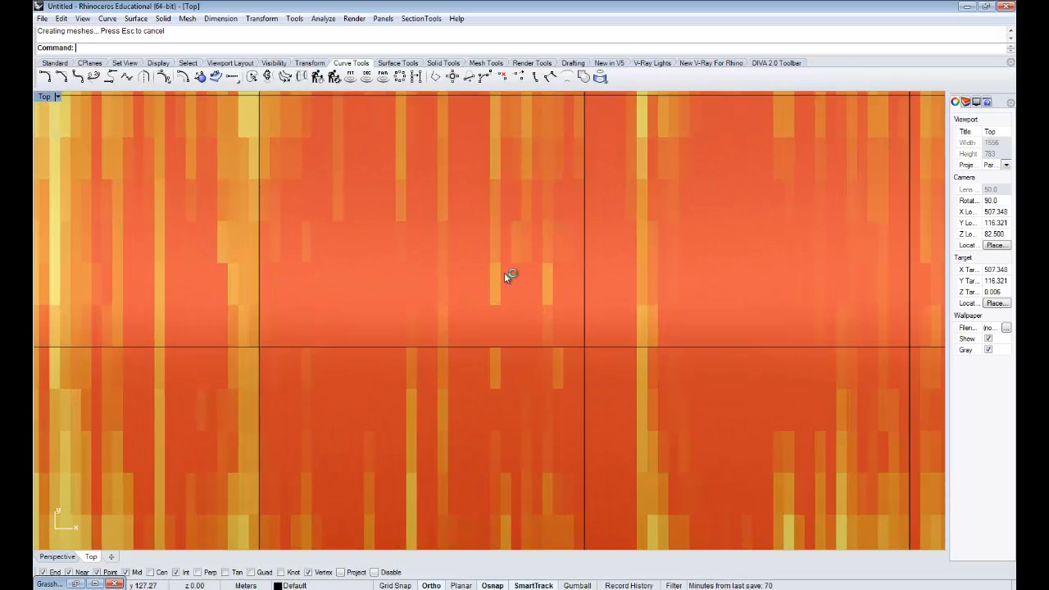
{"action": "scroll", "coordinate": [503, 280], "scroll_direction": "down", "scroll_amount": 10}
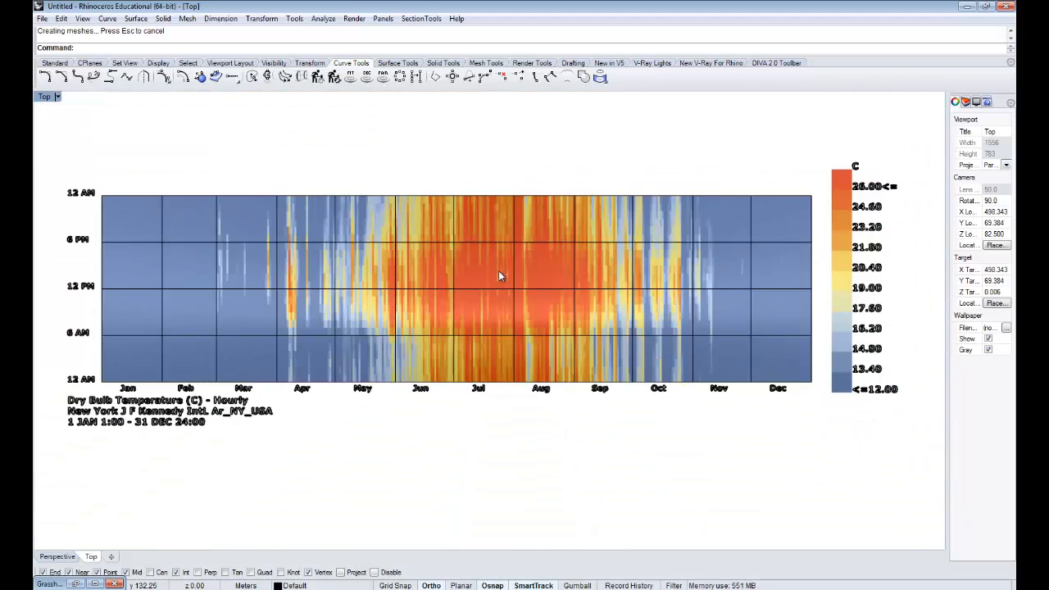
{"action": "right_click_drag", "start_coordinate": [499, 276], "coordinate": [486, 283]}
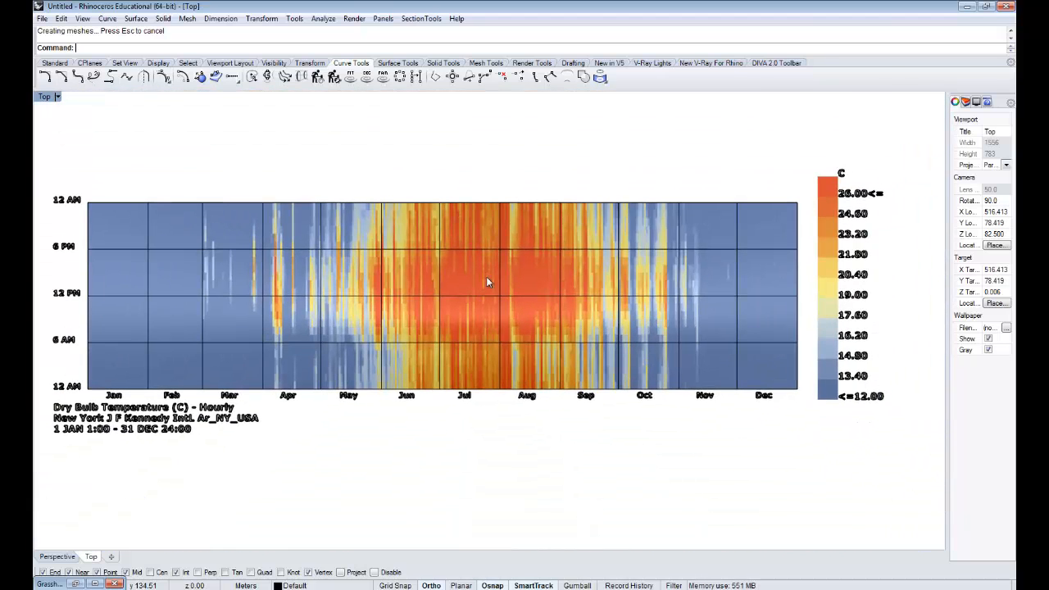
- Open Rhino Options and review the Shaded display mode's visibility settings for isocurves and mesh wires
{"action": "type", "text": "Op"}
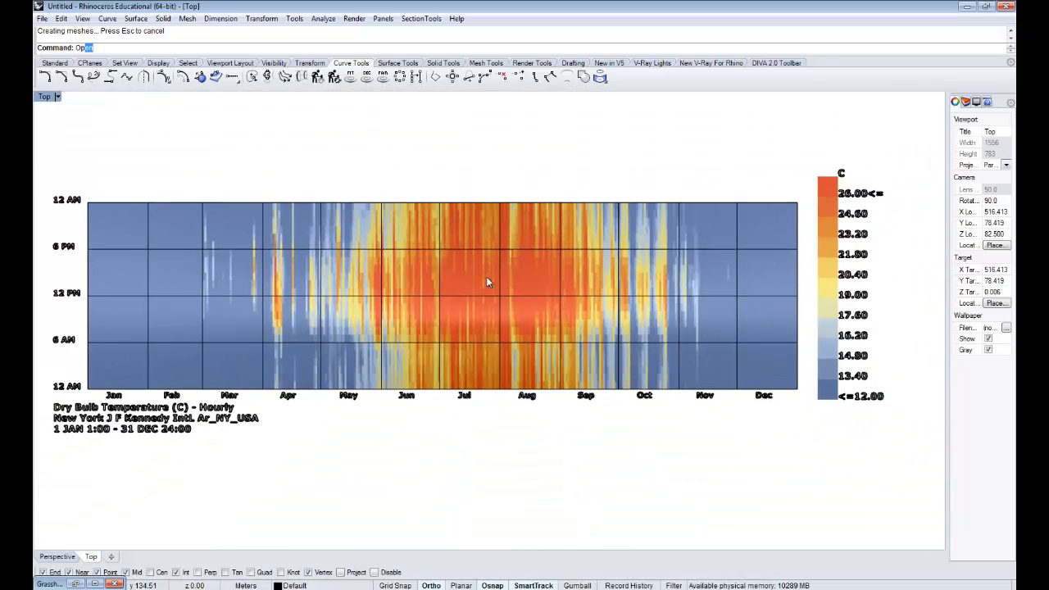
{"action": "type", "text": "tions"}
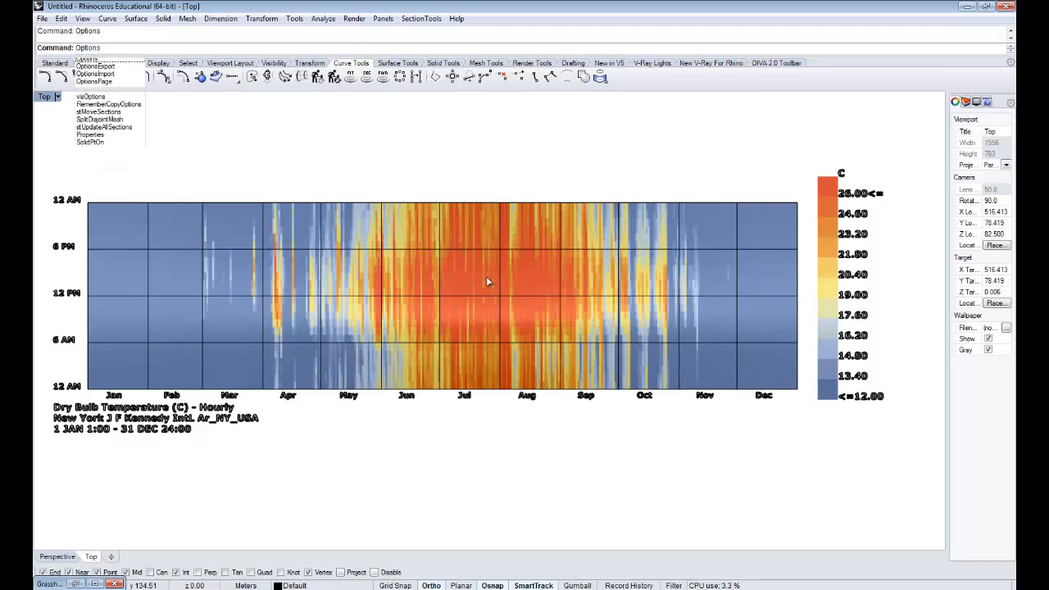
{"action": "key", "text": "Return"}
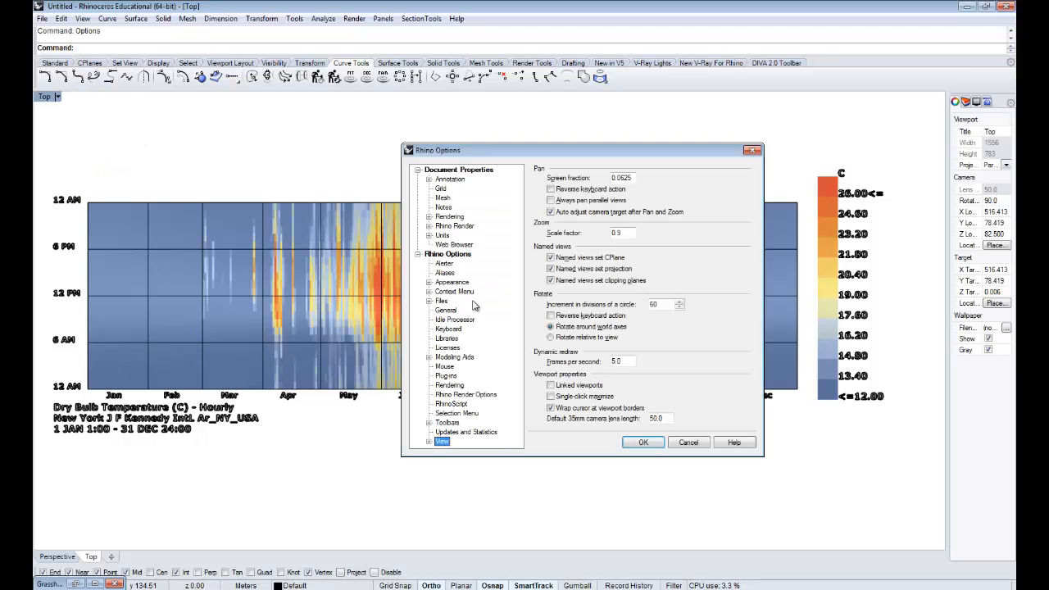
{"action": "left_click", "coordinate": [429, 442]}
{"action": "left_click", "coordinate": [462, 441]}
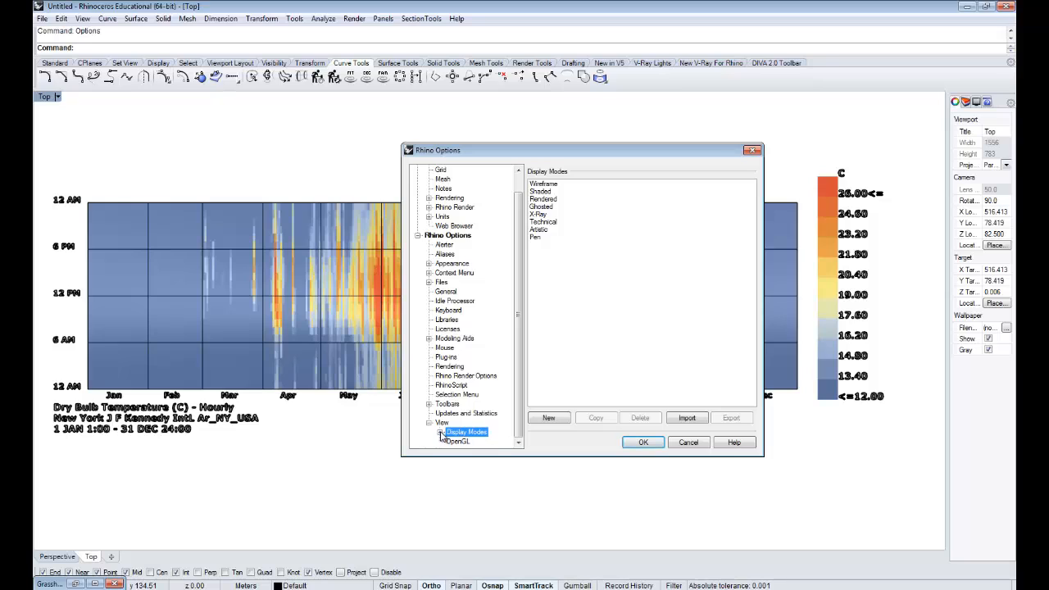
{"action": "left_click", "coordinate": [441, 441]}
{"action": "left_click", "coordinate": [470, 386]}
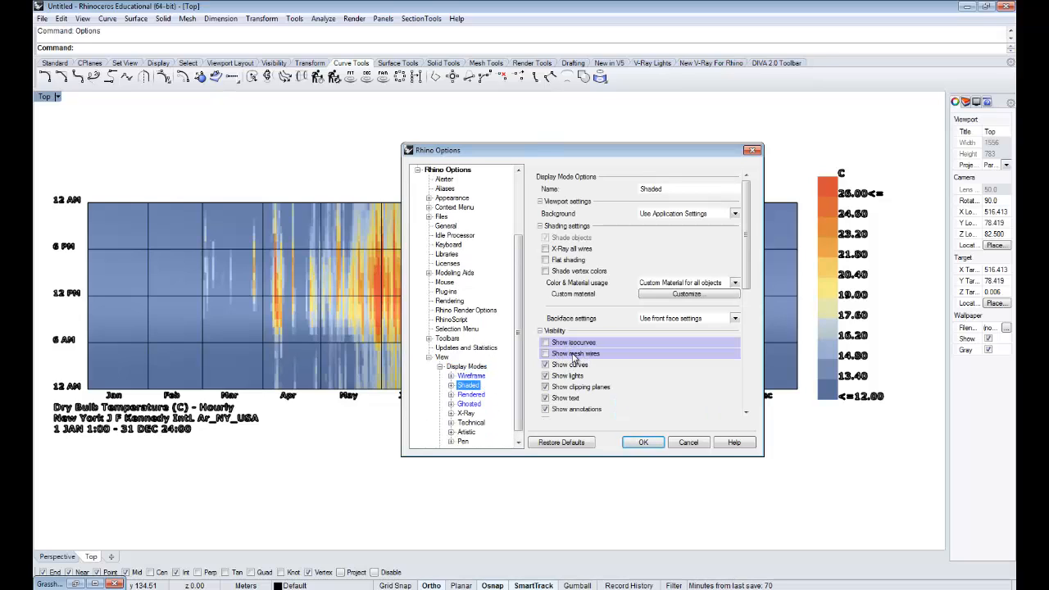
{"action": "left_click", "coordinate": [752, 151]}
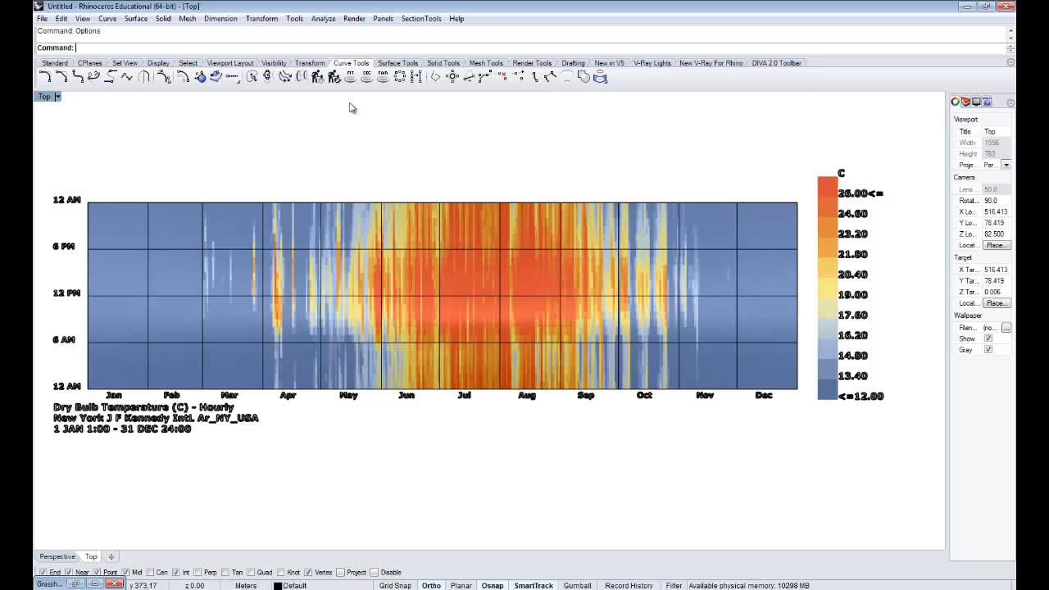
- Maximize the Perspective viewport and set its display mode to Shaded
{"action": "double_click", "coordinate": [504, 97]}
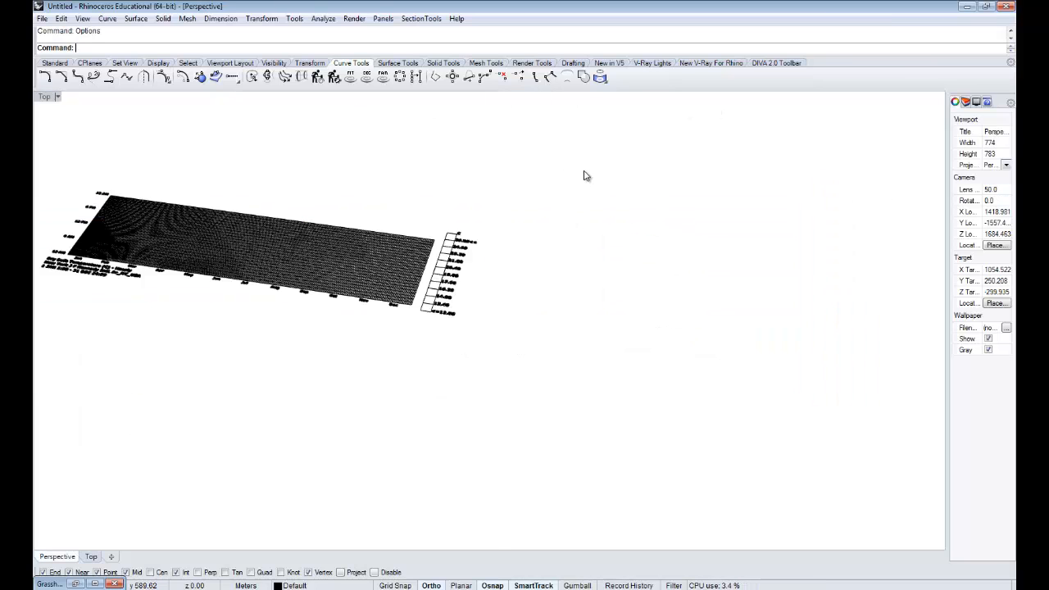
{"action": "right_click_drag", "start_coordinate": [312, 246], "coordinate": [551, 312], "text": "shift"}
{"action": "scroll", "coordinate": [551, 312], "scroll_direction": "up", "scroll_amount": 6}
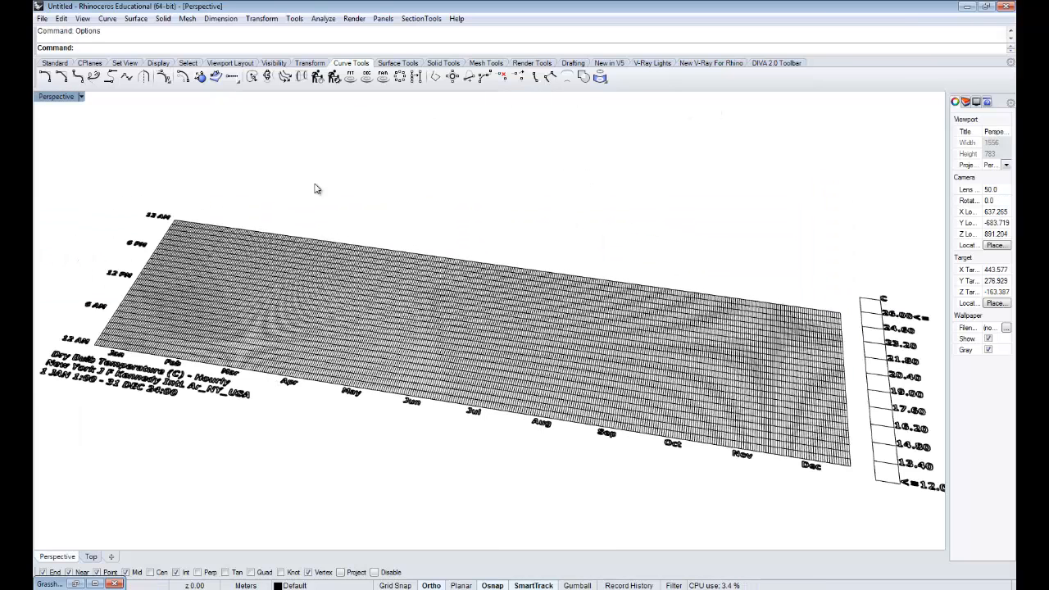
{"action": "left_click", "coordinate": [72, 97]}
{"action": "left_click", "coordinate": [66, 139]}
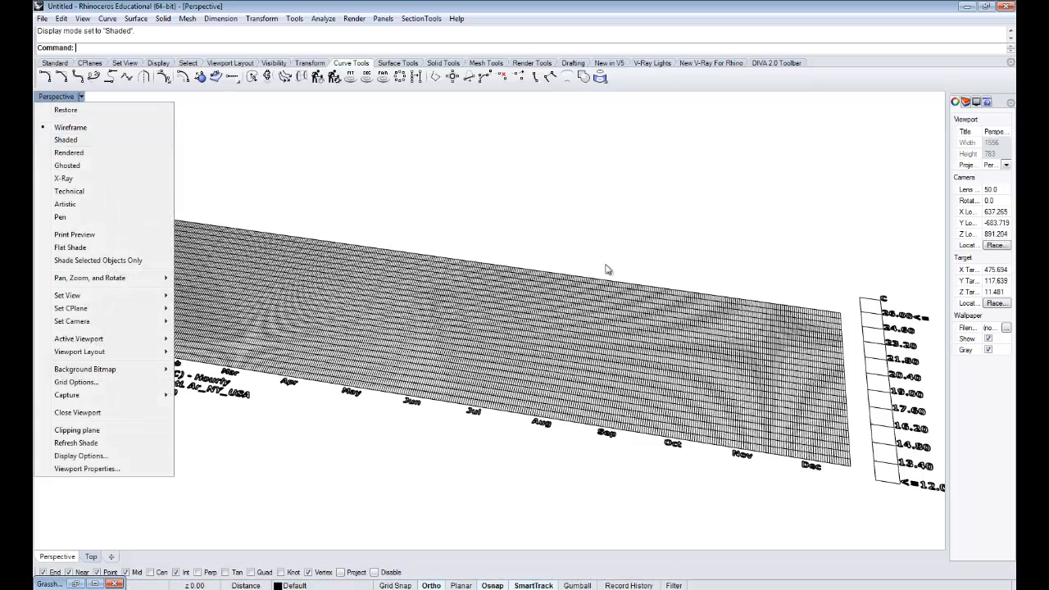
{"action": "mouse_move", "coordinate": [613, 267]}
{"action": "right_mouse_down"}
{"action": "mouse_move", "coordinate": [604, 307]}
{"action": "mouse_move", "coordinate": [762, 375]}
{"action": "mouse_move", "coordinate": [536, 342]}
{"action": "mouse_move", "coordinate": [576, 328]}
{"action": "right_mouse_up"}
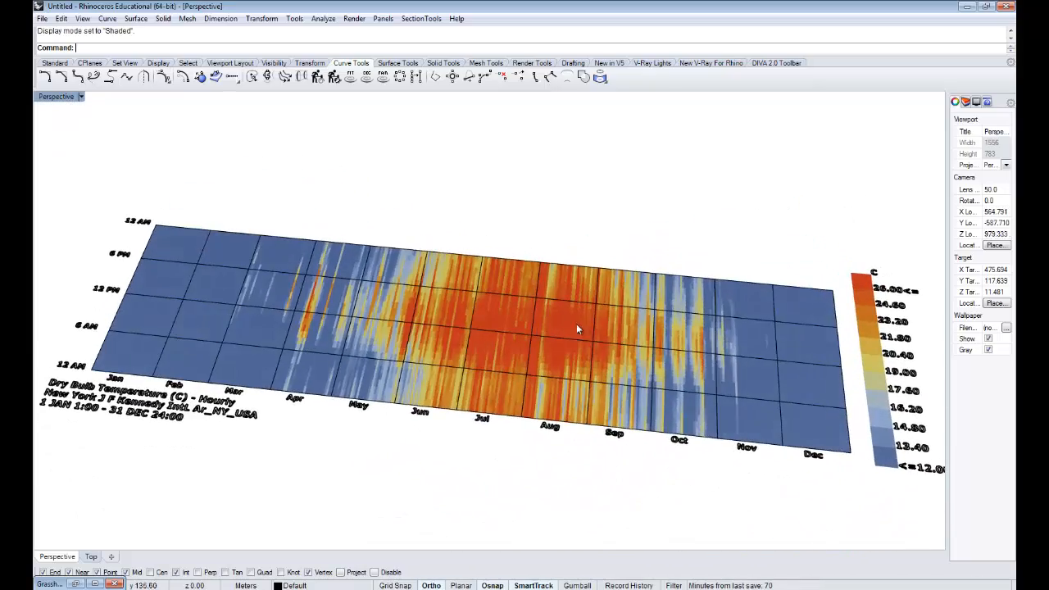
- Examine the baked chart's object types in perspective by selecting the colored mesh, the grid lines and the month label text
{"action": "left_click", "coordinate": [554, 236]}
{"action": "left_click", "coordinate": [514, 335]}
{"action": "right_click_drag", "start_coordinate": [514, 335], "coordinate": [686, 323]}
{"action": "left_click", "coordinate": [598, 435]}
{"action": "scroll", "coordinate": [537, 326], "scroll_direction": "up", "scroll_amount": 6}
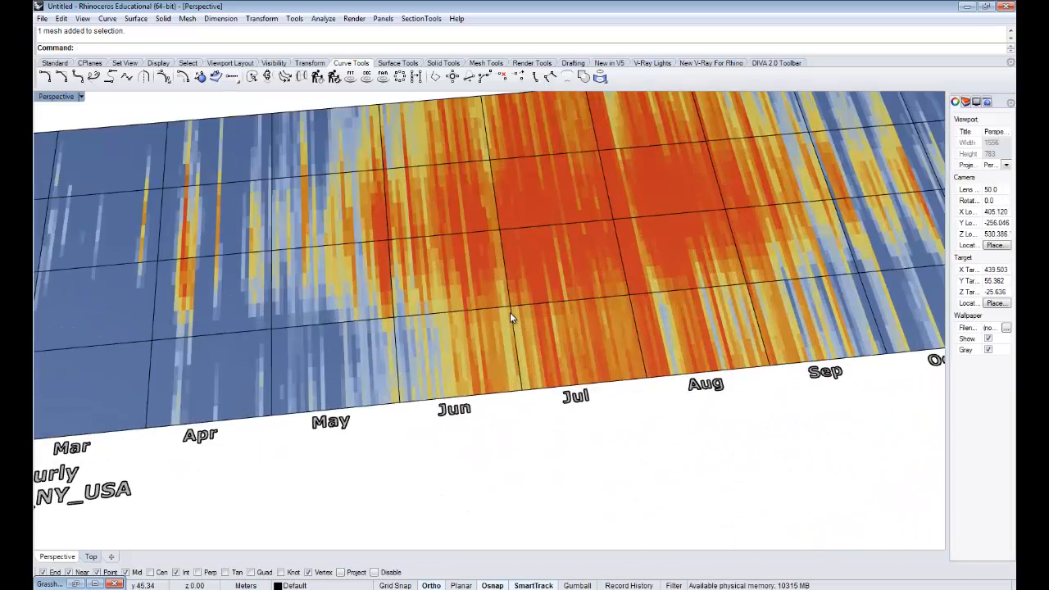
{"action": "left_click", "coordinate": [509, 313]}
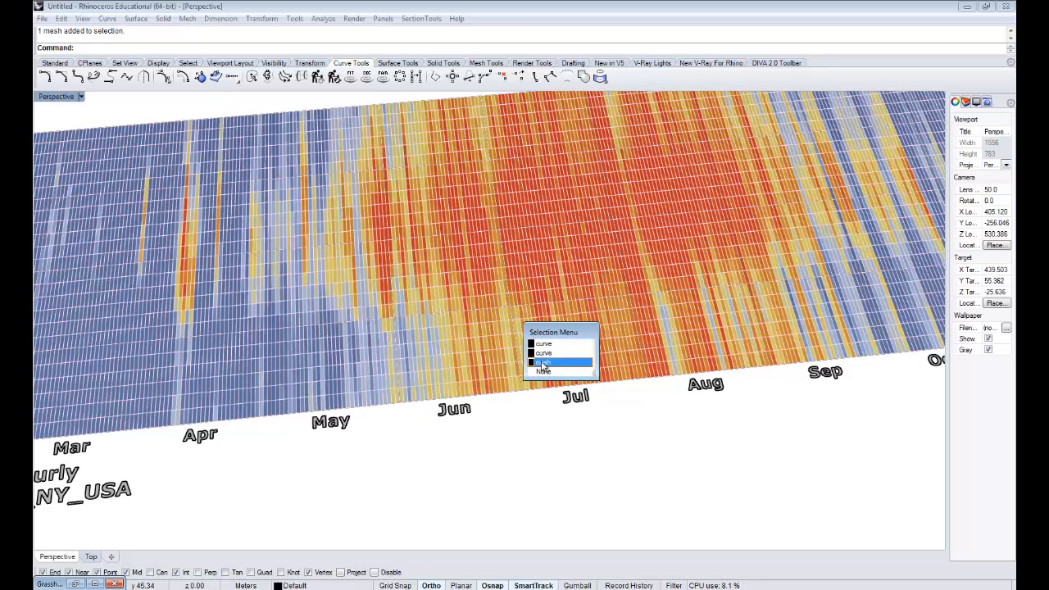
{"action": "left_click", "coordinate": [503, 450]}
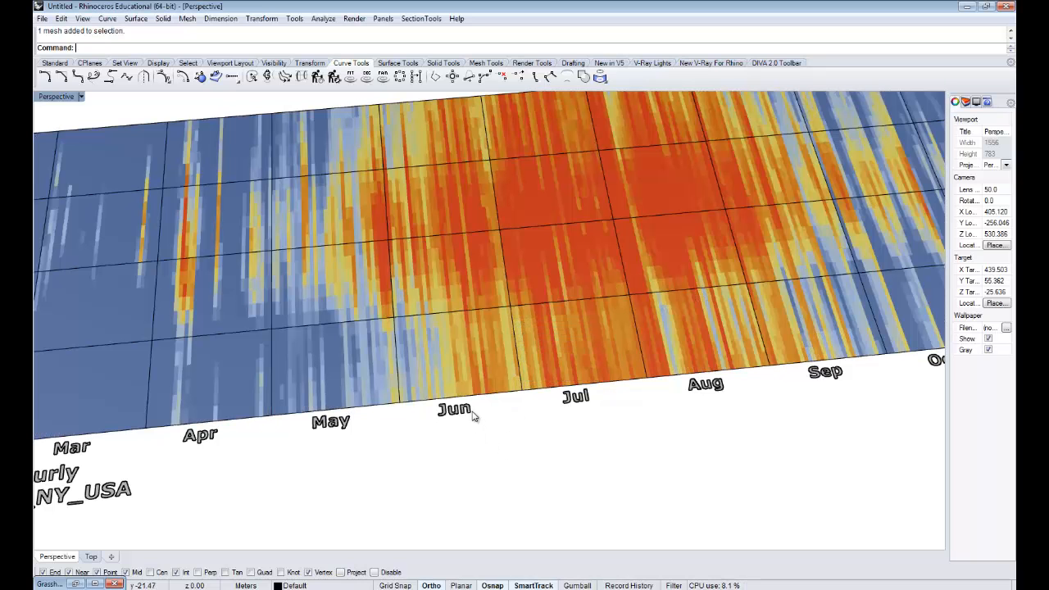
{"action": "left_click", "coordinate": [468, 411]}
{"action": "scroll", "coordinate": [475, 422], "scroll_direction": "up", "scroll_amount": 12}
{"action": "left_click", "coordinate": [547, 436]}
{"action": "scroll", "coordinate": [549, 437], "scroll_direction": "down", "scroll_amount": 13}
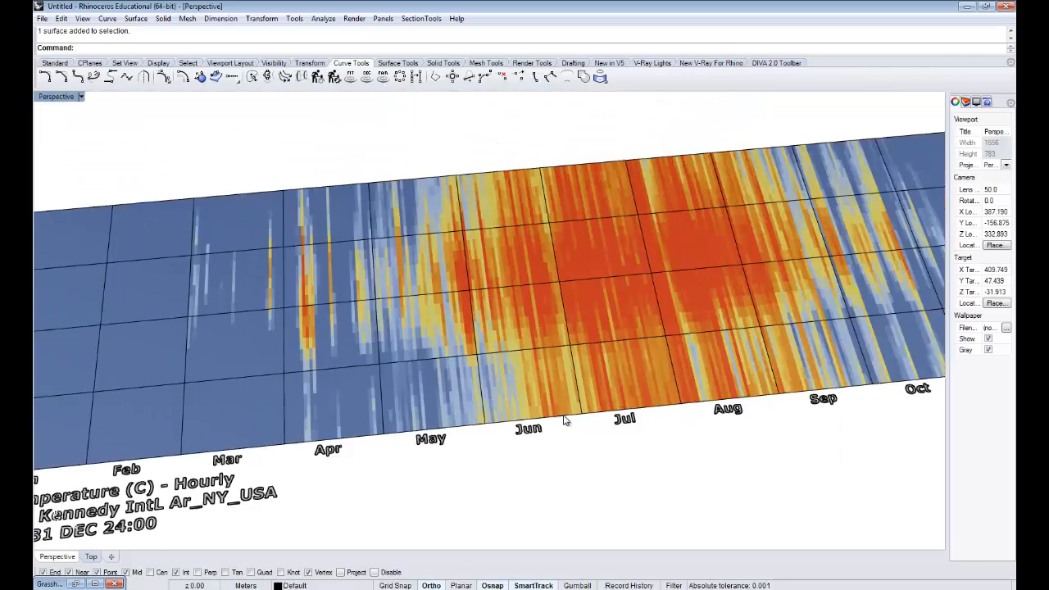
{"action": "scroll", "coordinate": [661, 390], "scroll_direction": "down", "scroll_amount": 8}
{"action": "right_click_drag", "start_coordinate": [737, 368], "coordinate": [623, 270]}
- Switch back to the maximized Top viewport with the whole chart and legend in view
{"action": "double_click", "coordinate": [54, 99]}
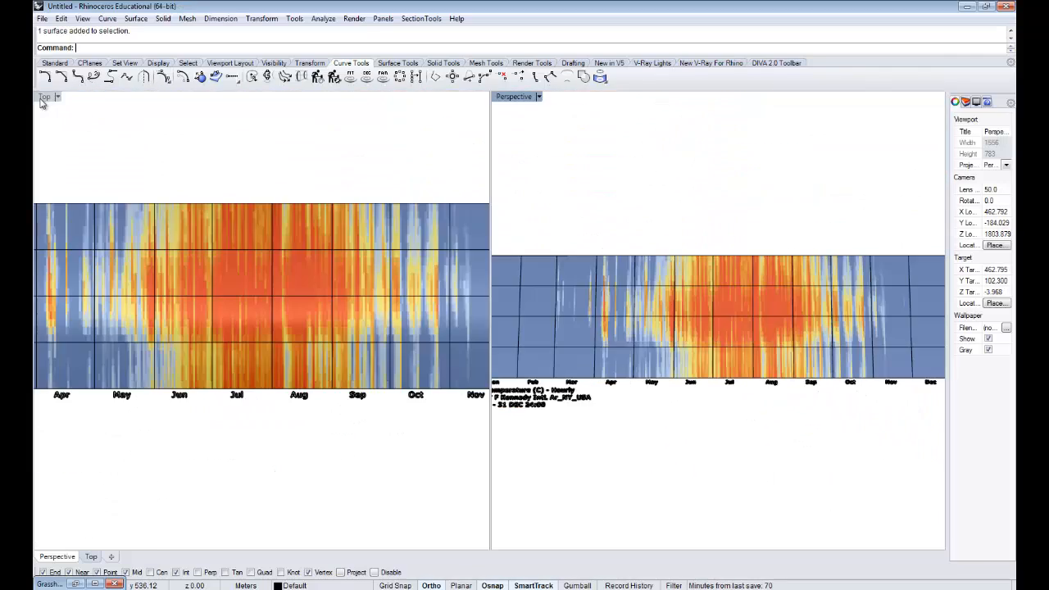
{"action": "left_click", "coordinate": [164, 215]}
{"action": "right_click_drag", "start_coordinate": [368, 271], "coordinate": [411, 264]}
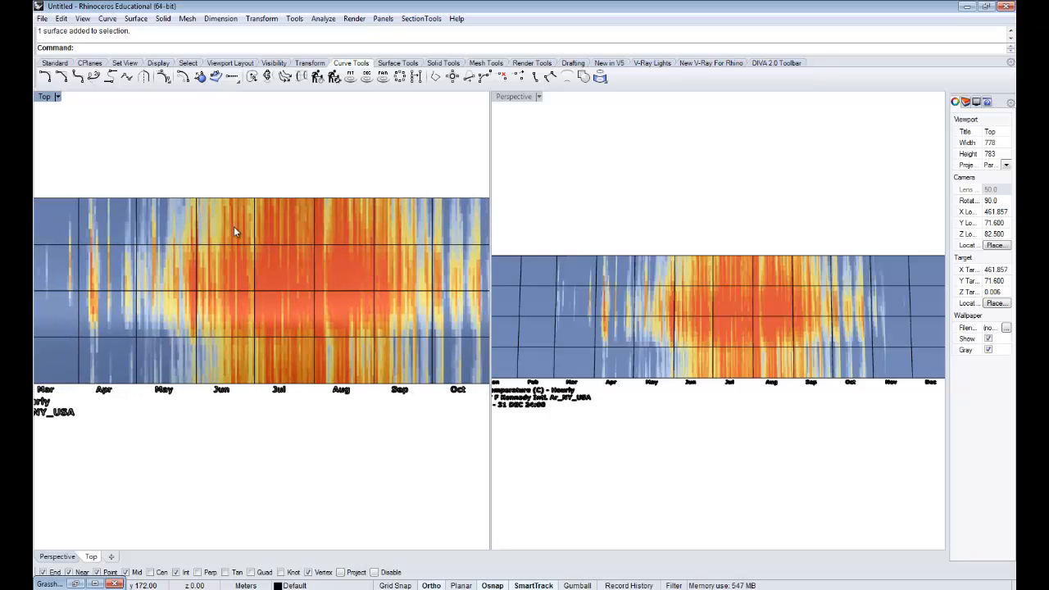
{"action": "double_click", "coordinate": [47, 102]}
{"action": "scroll", "coordinate": [533, 283], "scroll_direction": "down", "scroll_amount": 1}
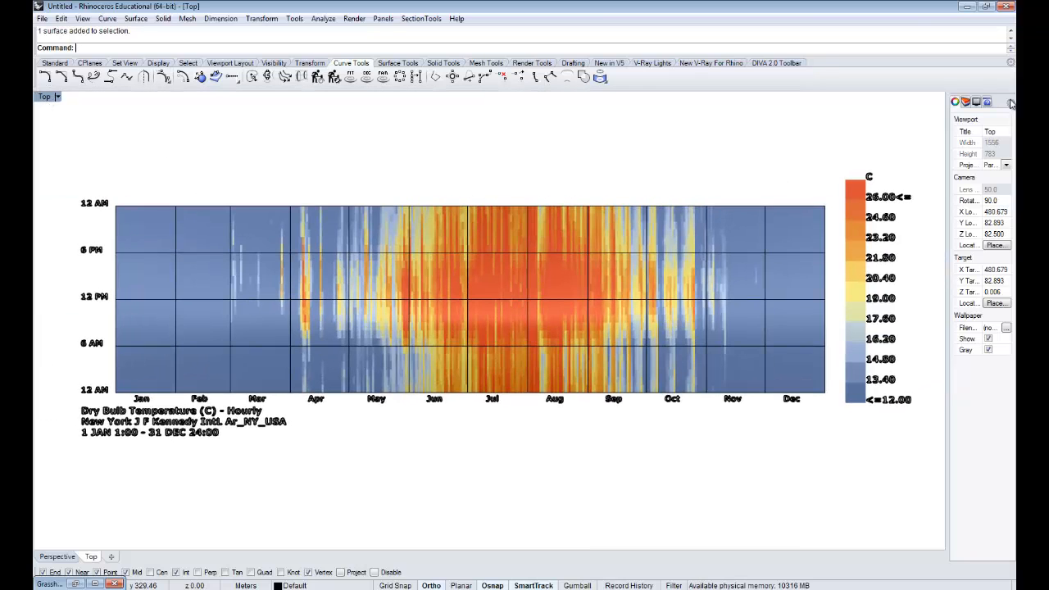
- Show the layer list and create a new layer named Mesh
{"action": "left_click_drag", "start_coordinate": [946, 117], "coordinate": [923, 113]}
{"action": "left_click", "coordinate": [951, 102]}
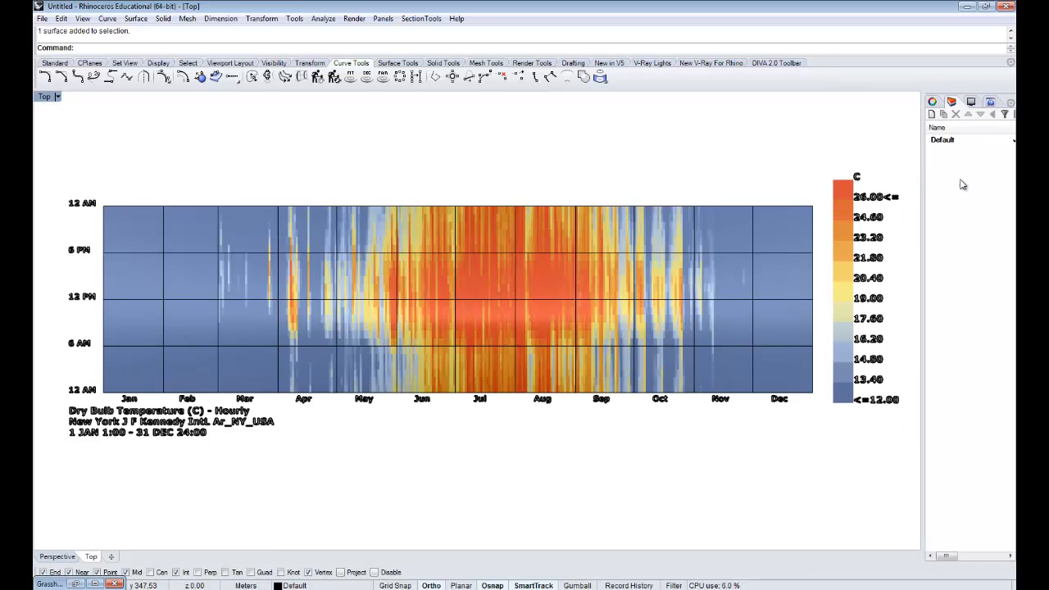
{"action": "left_click", "coordinate": [932, 114]}
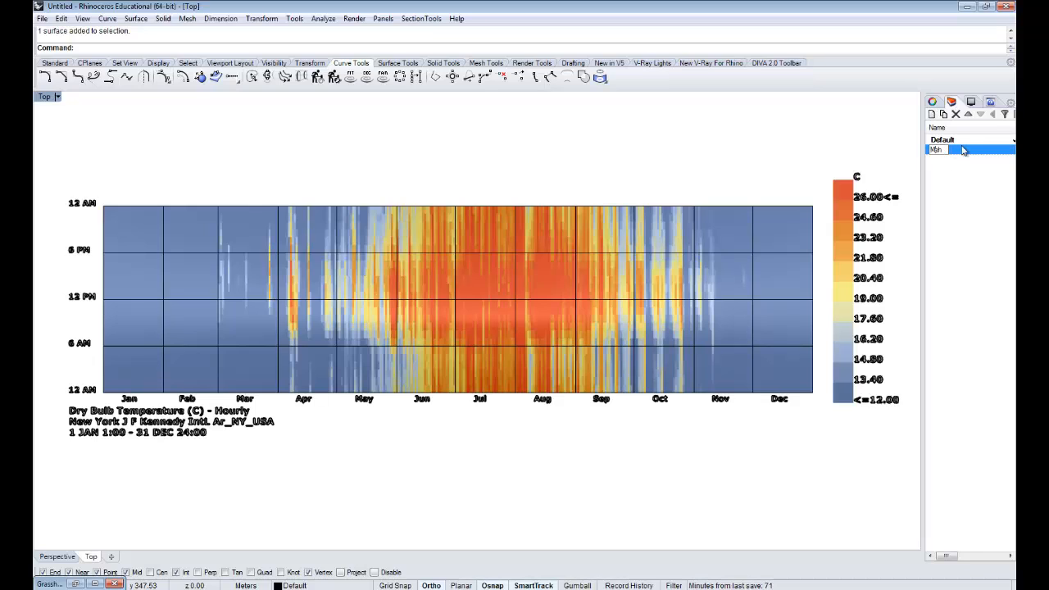
{"action": "key", "text": "Return"}
- Move the chart mesh and the legend mesh to the Mesh layer and hide that layer
{"action": "left_click", "coordinate": [794, 278]}
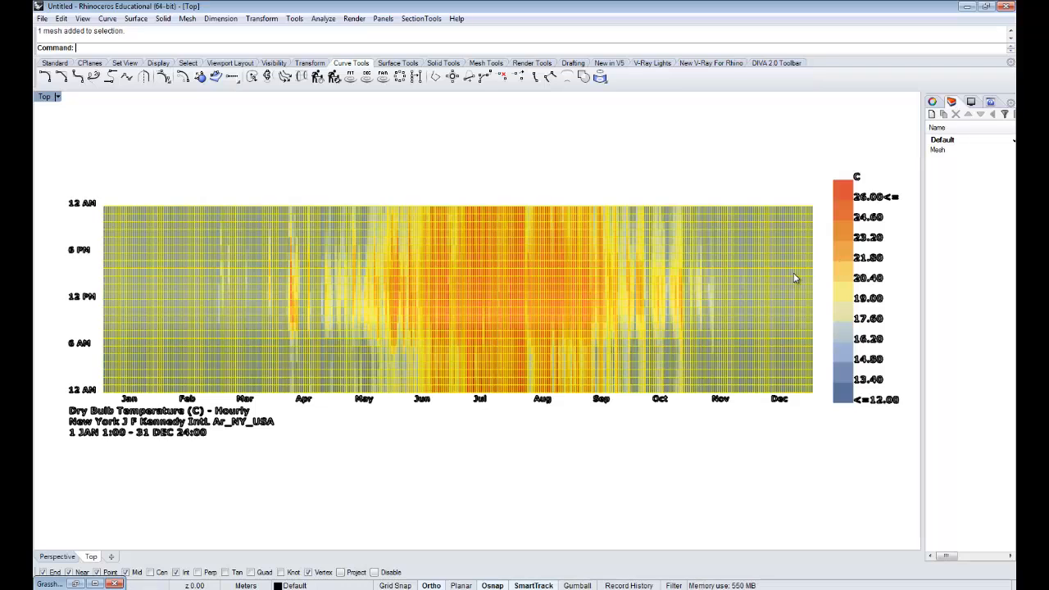
{"action": "left_click", "coordinate": [939, 150]}
{"action": "right_click", "coordinate": [939, 151]}
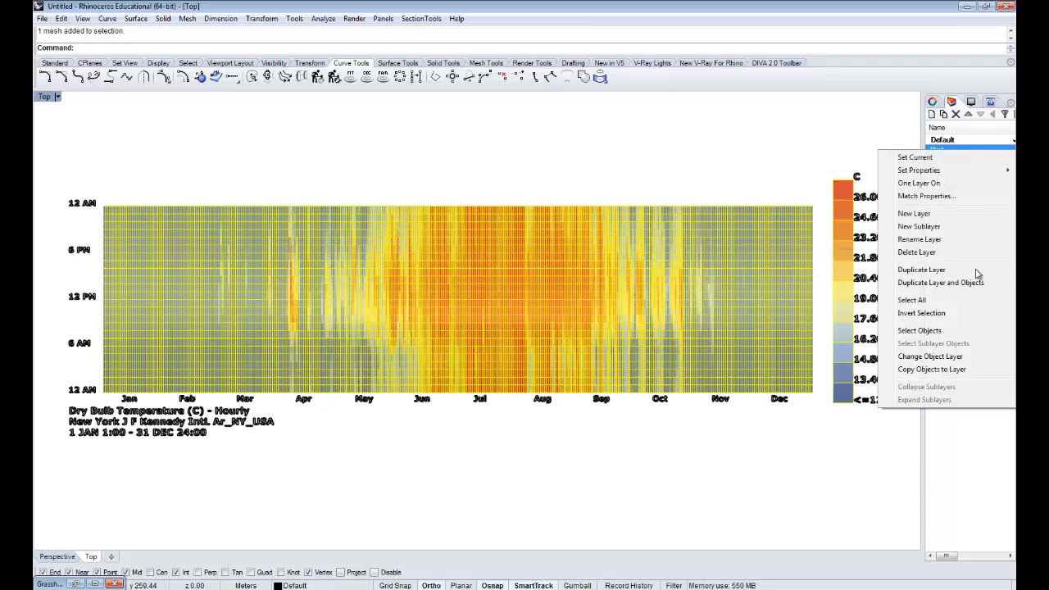
{"action": "left_click", "coordinate": [929, 357]}
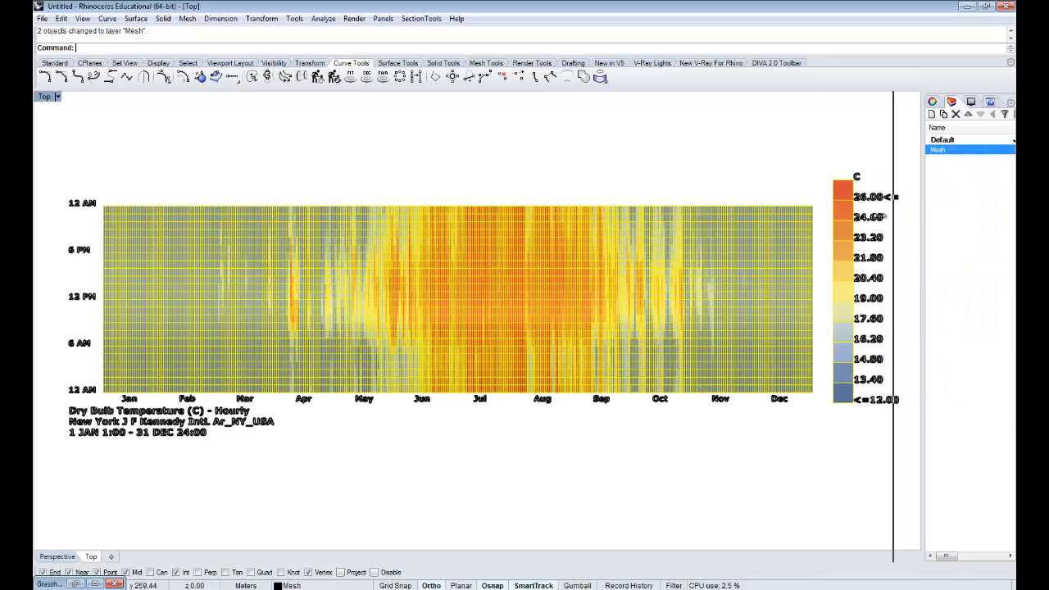
{"action": "left_click_drag", "start_coordinate": [884, 216], "coordinate": [858, 216]}
{"action": "left_click", "coordinate": [961, 150]}
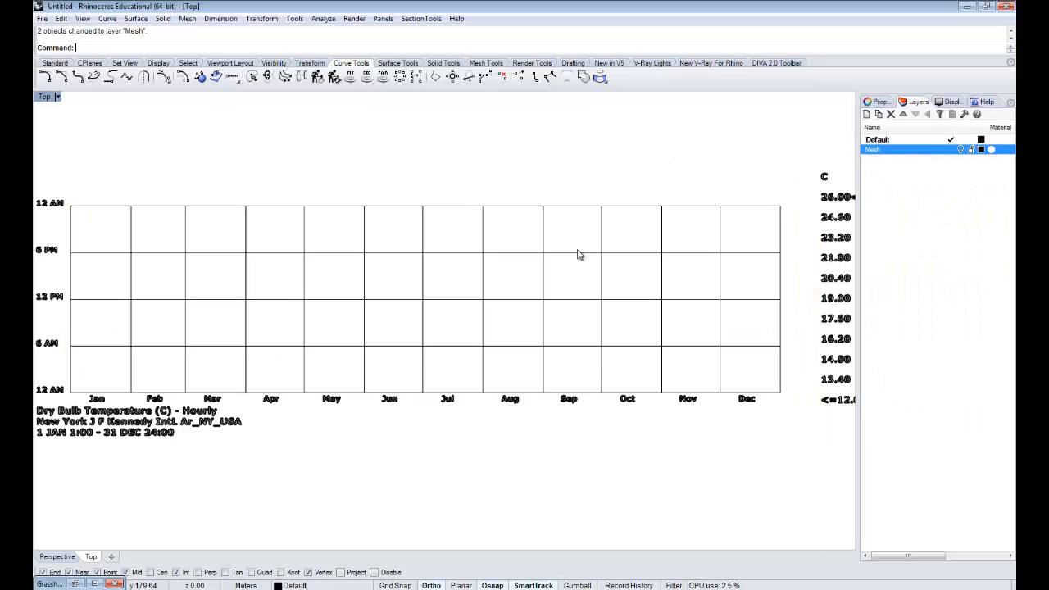
{"action": "scroll", "coordinate": [578, 255], "scroll_direction": "down", "scroll_amount": 3}
{"action": "left_click_drag", "start_coordinate": [766, 375], "coordinate": [283, 155]}
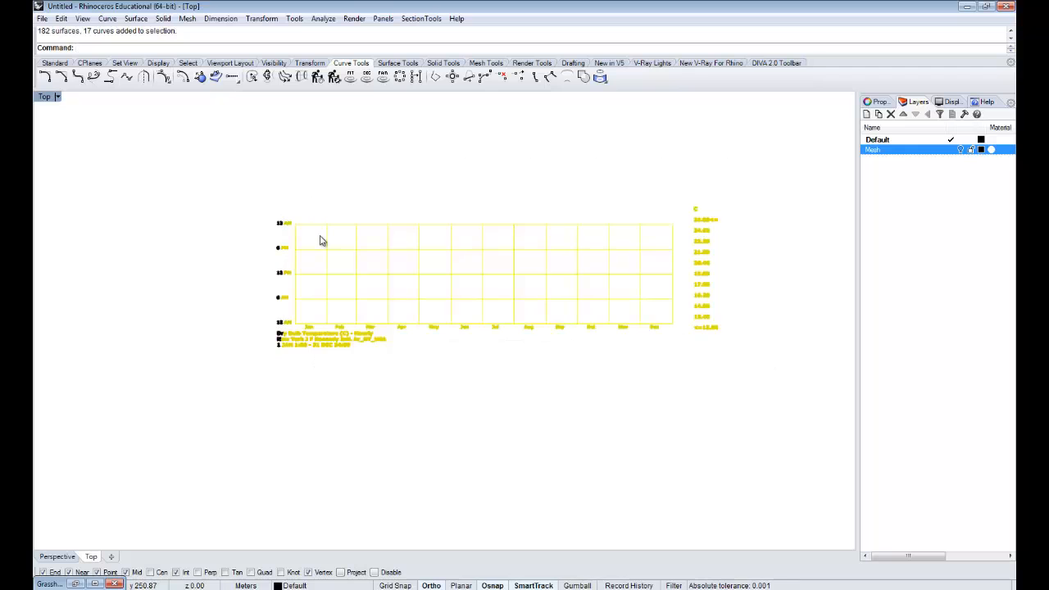
{"action": "left_click_drag", "start_coordinate": [778, 376], "coordinate": [289, 139]}
{"action": "scroll", "coordinate": [353, 205], "scroll_direction": "up", "scroll_amount": 3}
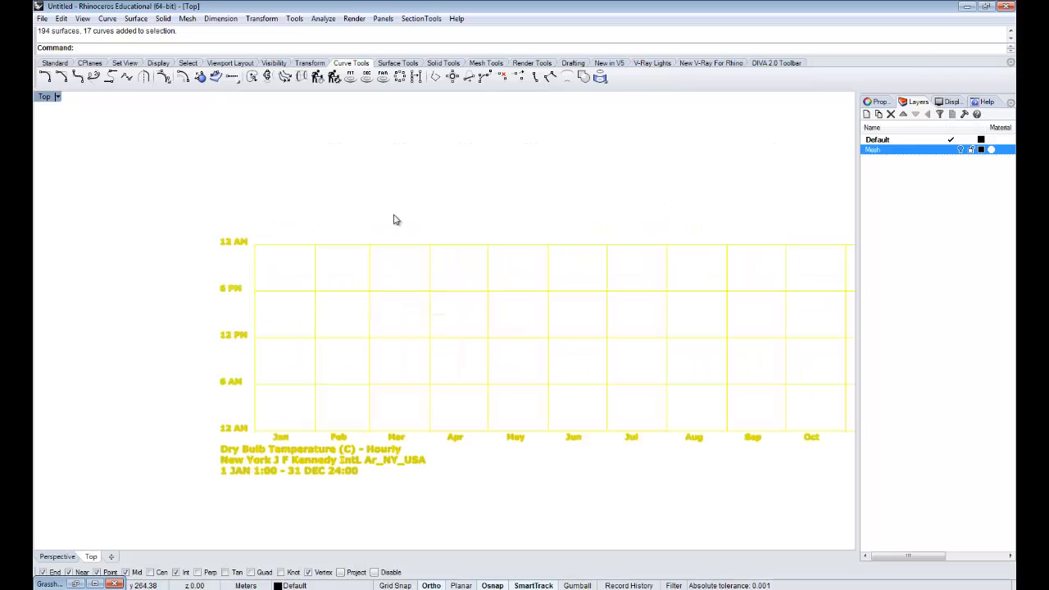
{"action": "left_click", "coordinate": [551, 192]}
{"action": "scroll", "coordinate": [551, 193], "scroll_direction": "down", "scroll_amount": 4}
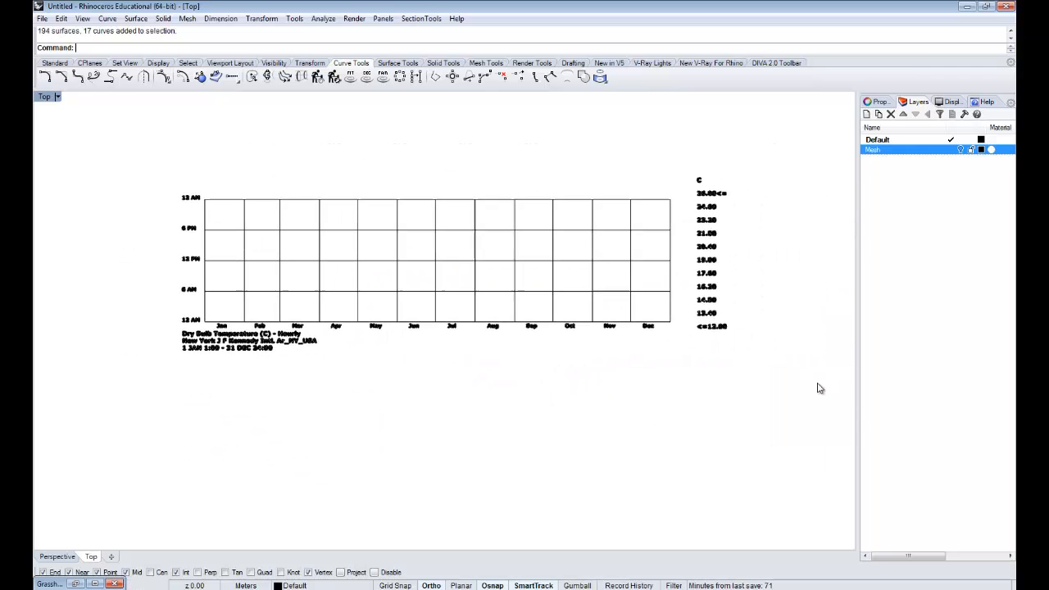
- Select the chart's grid lines and text and bring up the Export dialog, closing it without saving a file
{"action": "left_click_drag", "start_coordinate": [817, 385], "coordinate": [158, 159]}
{"action": "type", "text": "Expor"}
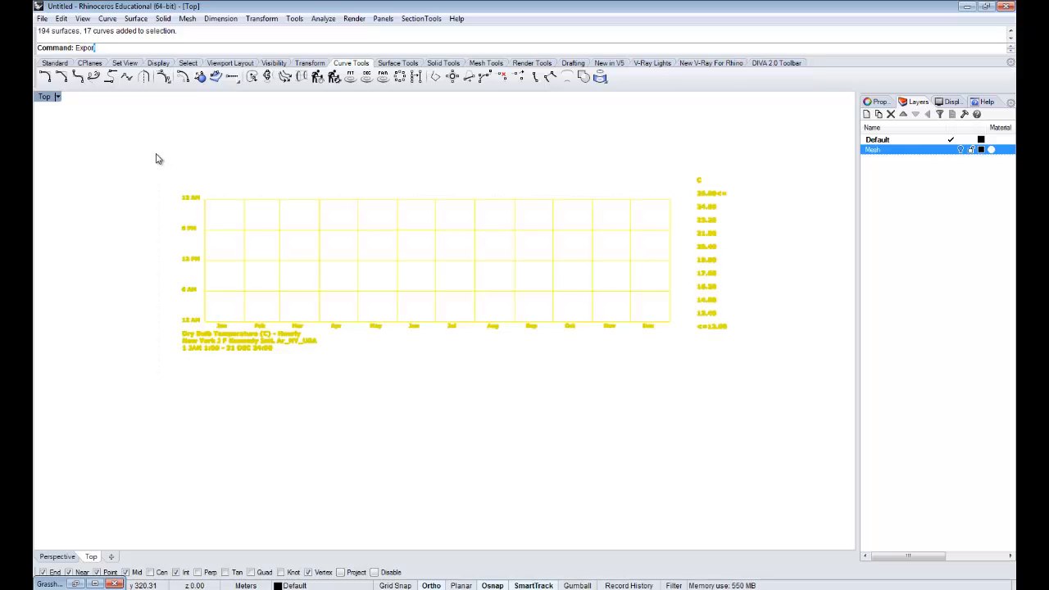
{"action": "type", "text": "t"}
{"action": "key", "text": "Return"}
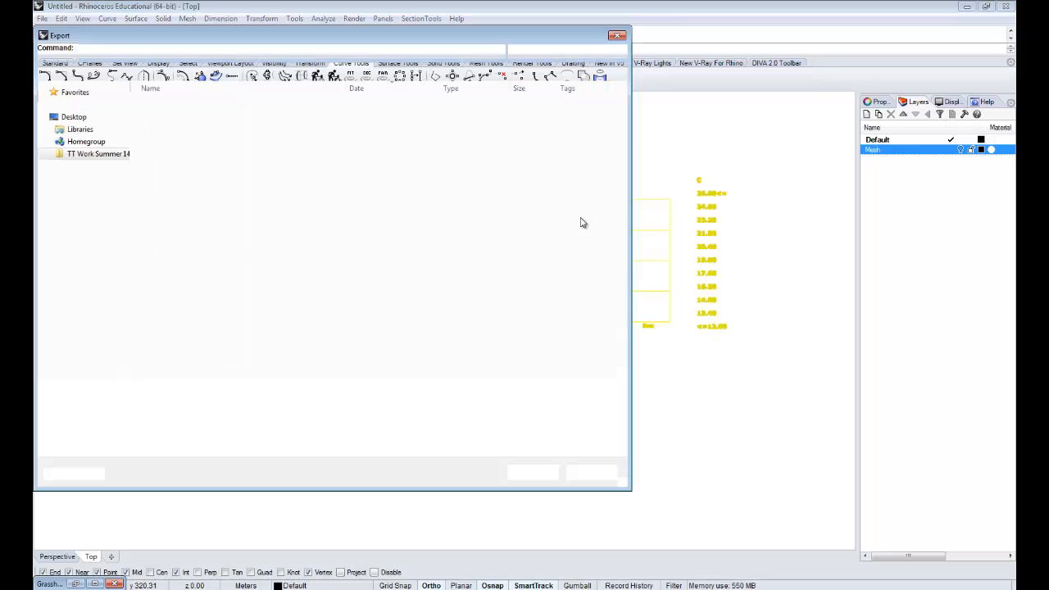
{"action": "left_click", "coordinate": [617, 35]}
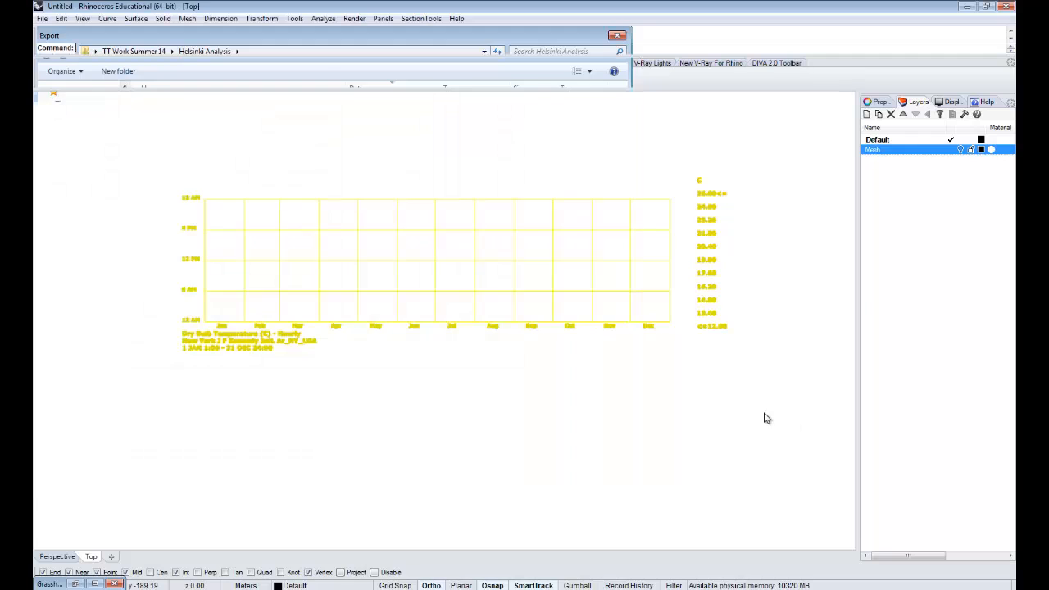
{"action": "key", "text": "Escape"}
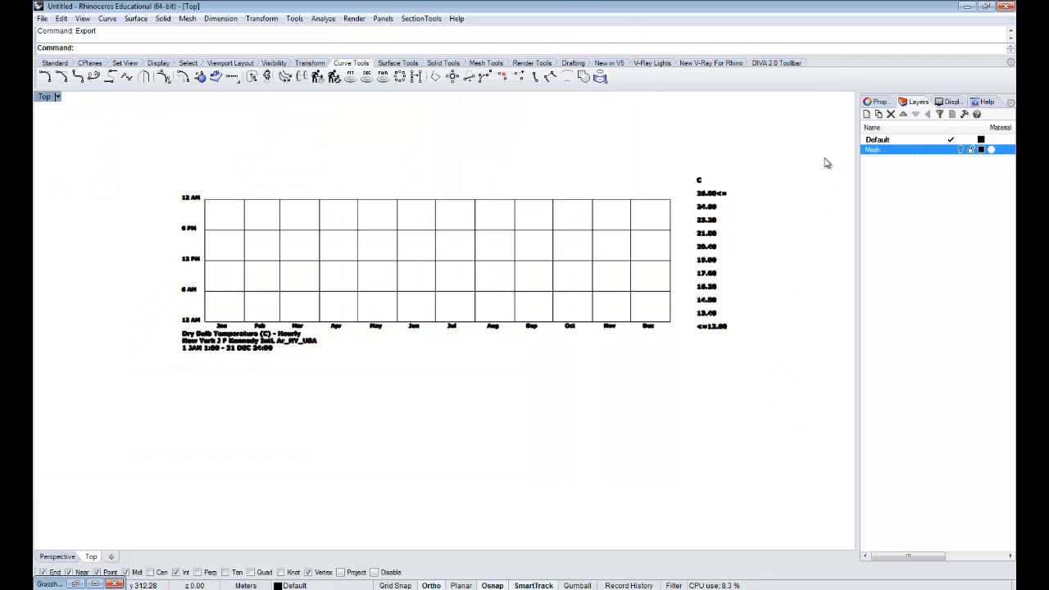
- Turn the Mesh layer back on and delete all the baked chart and legend geometry
{"action": "left_click", "coordinate": [961, 150]}
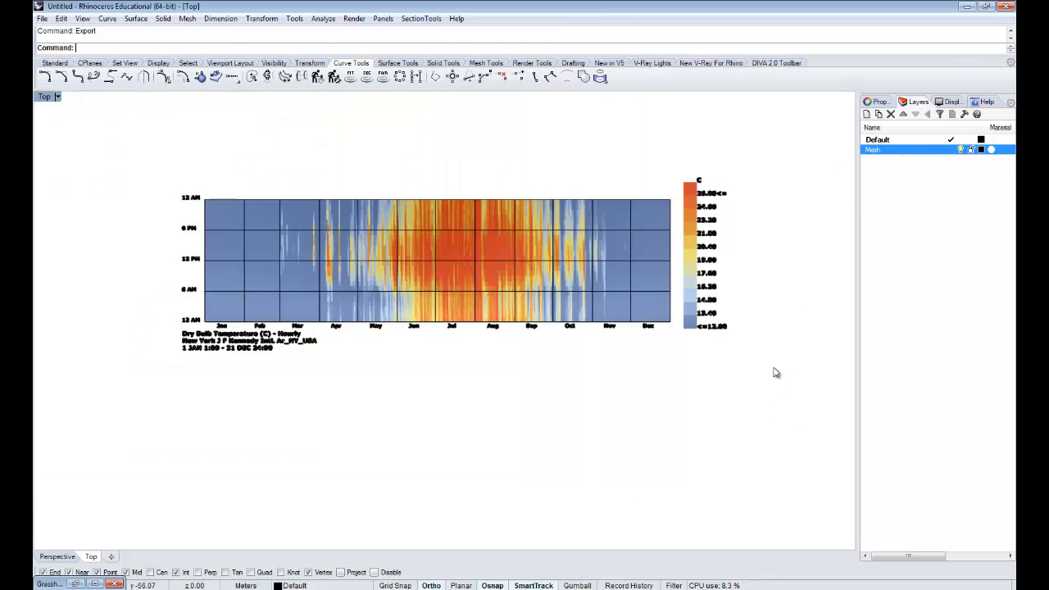
{"action": "left_click_drag", "start_coordinate": [719, 454], "coordinate": [148, 174]}
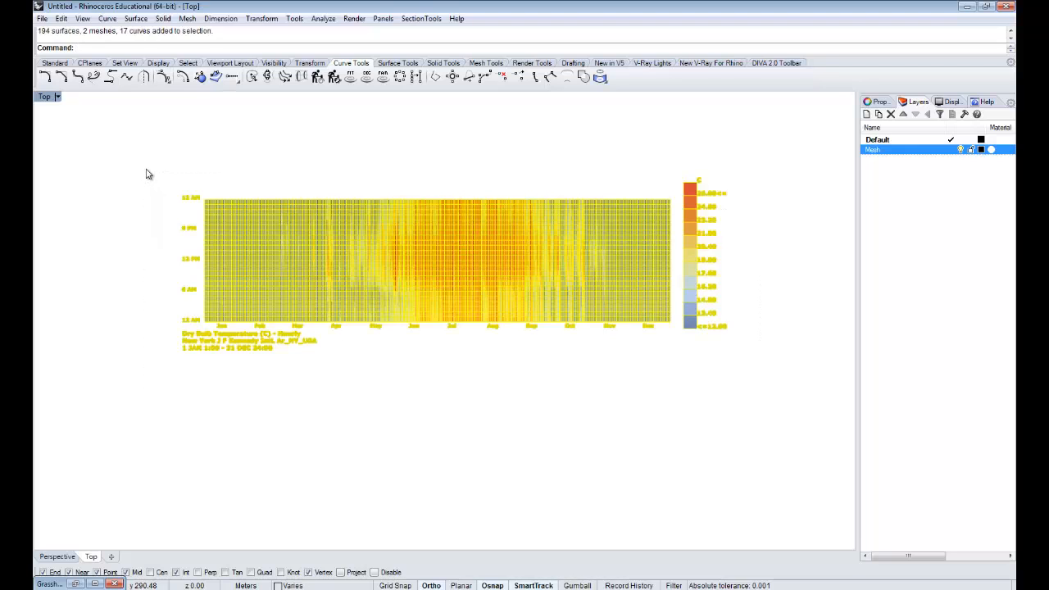
{"action": "key", "text": "Delete"}
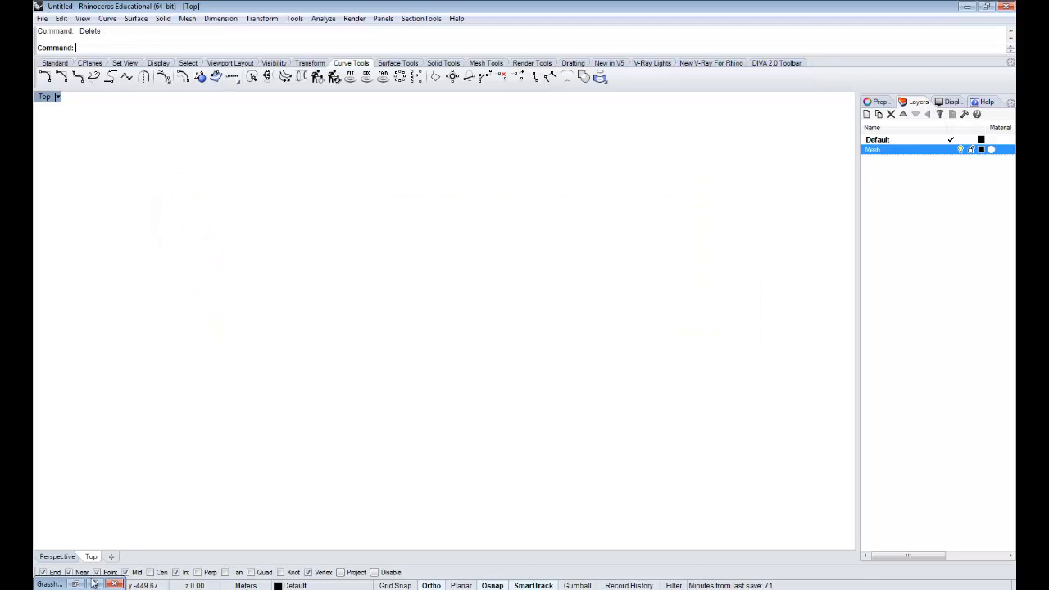
- Restore the Grasshopper window beside the Rhino viewport and turn on the preview of the 3DChart component
{"action": "left_click", "coordinate": [96, 584]}
{"action": "left_click_drag", "start_coordinate": [395, 9], "coordinate": [824, 18]}
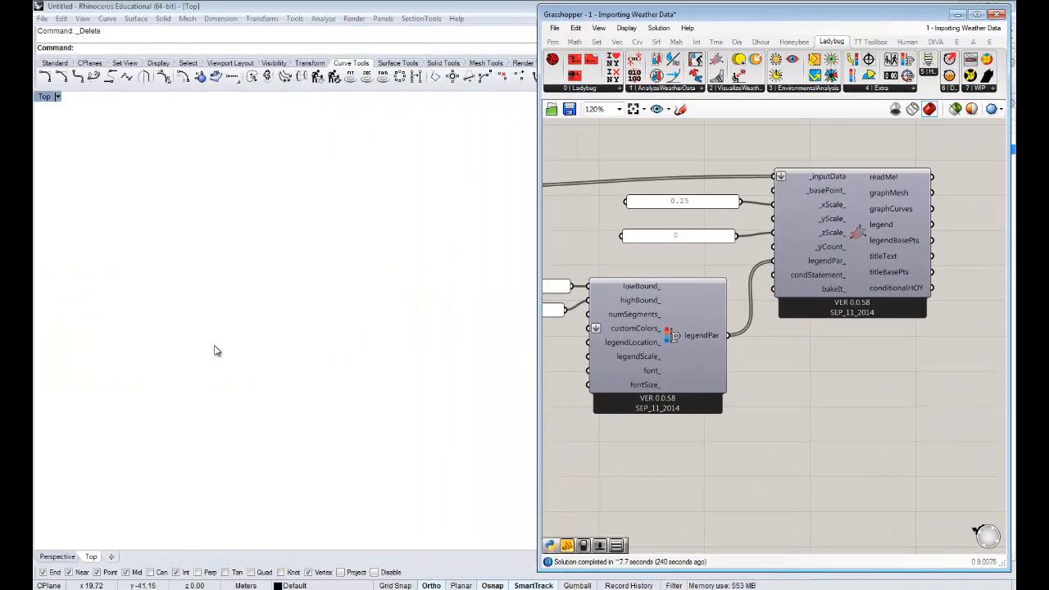
{"action": "right_click_drag", "start_coordinate": [867, 300], "coordinate": [792, 299]}
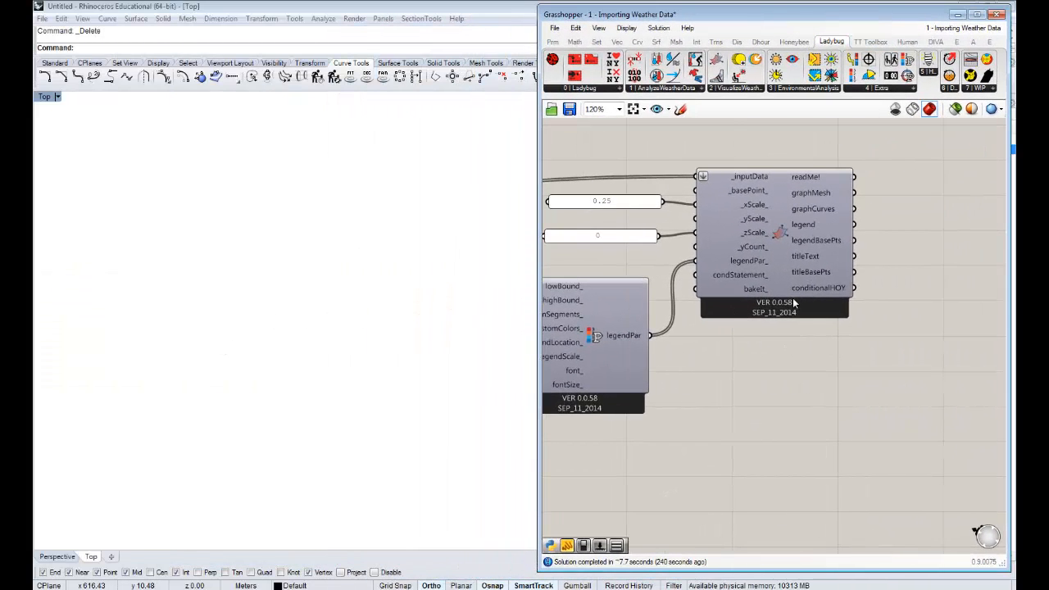
{"action": "right_click_drag", "start_coordinate": [870, 265], "coordinate": [808, 257]}
{"action": "left_click", "coordinate": [722, 220]}
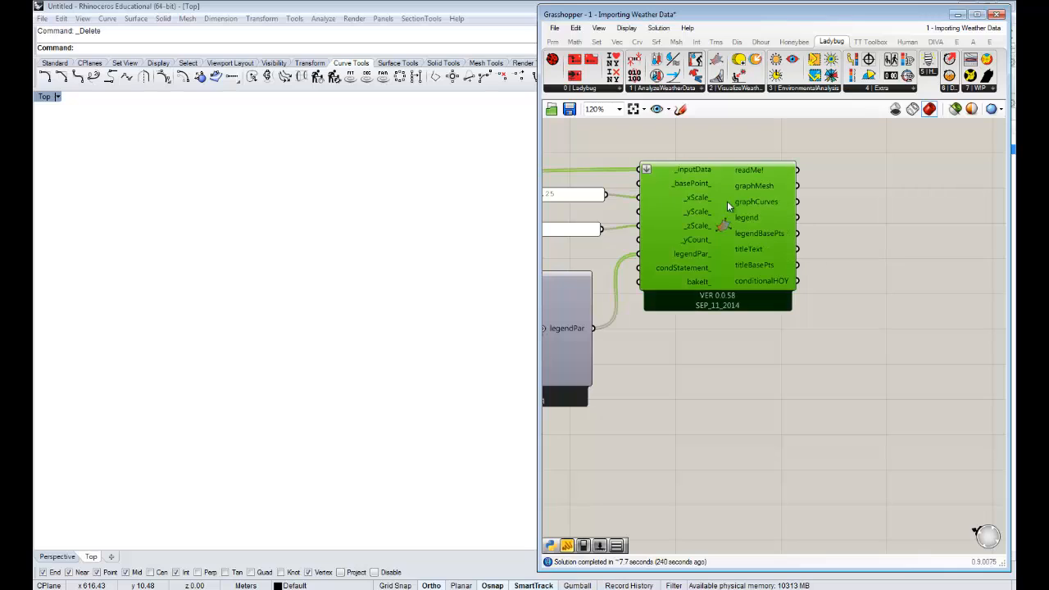
{"action": "right_click", "coordinate": [725, 248]}
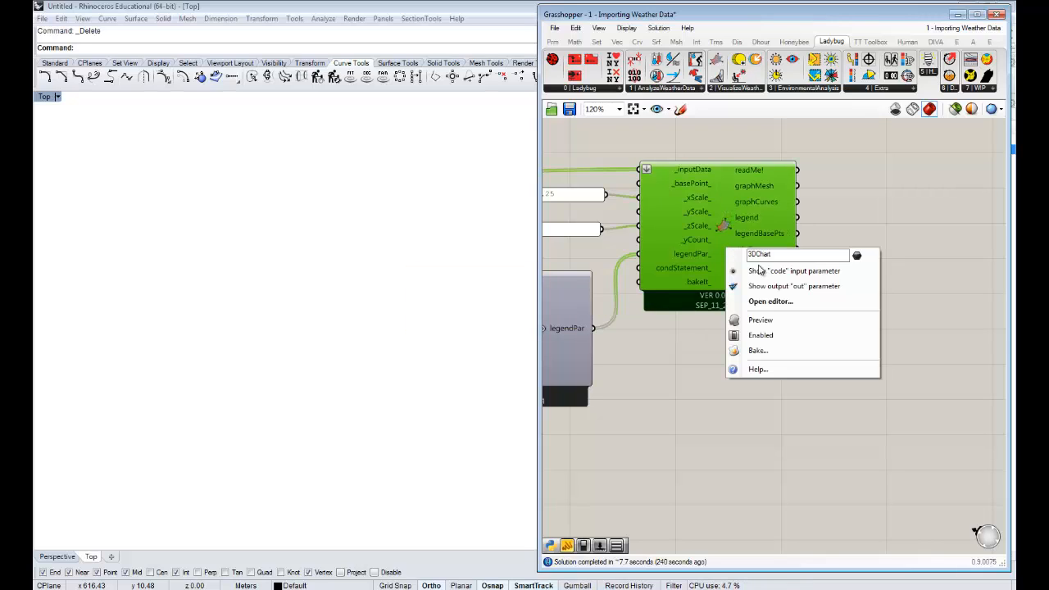
{"action": "left_click", "coordinate": [766, 320]}
- Examine the previewed temperature chart and the label color of its legend up close in the Top viewport
{"action": "right_click_drag", "start_coordinate": [429, 298], "coordinate": [278, 300]}
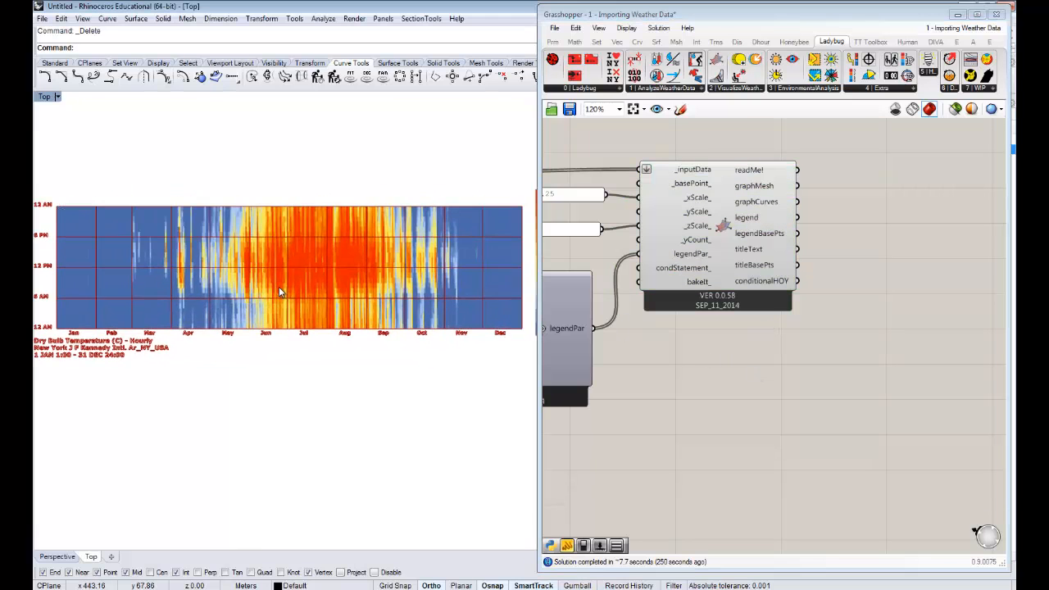
{"action": "scroll", "coordinate": [280, 285], "scroll_direction": "down", "scroll_amount": 4}
{"action": "scroll", "coordinate": [303, 288], "scroll_direction": "up", "scroll_amount": 2}
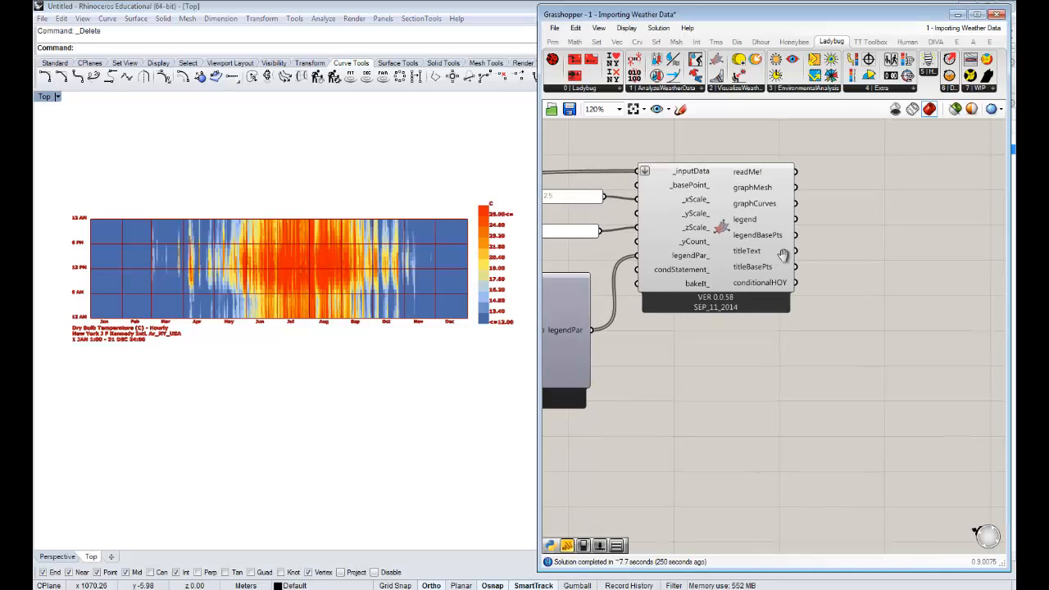
{"action": "right_click_drag", "start_coordinate": [849, 266], "coordinate": [892, 259]}
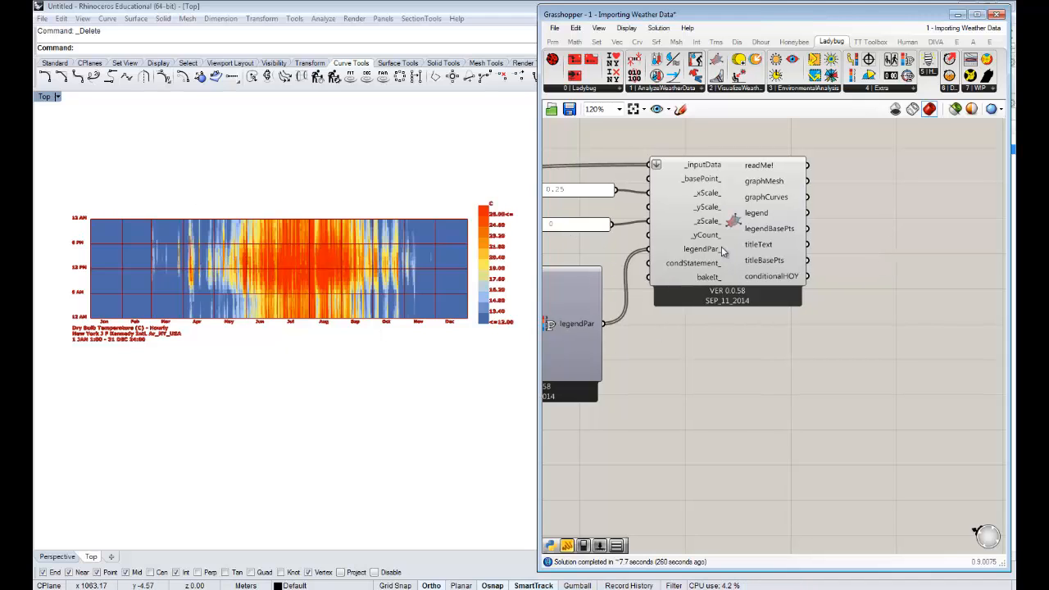
{"action": "right_click_drag", "start_coordinate": [501, 266], "coordinate": [476, 281]}
{"action": "scroll", "coordinate": [476, 281], "scroll_direction": "up", "scroll_amount": 8}
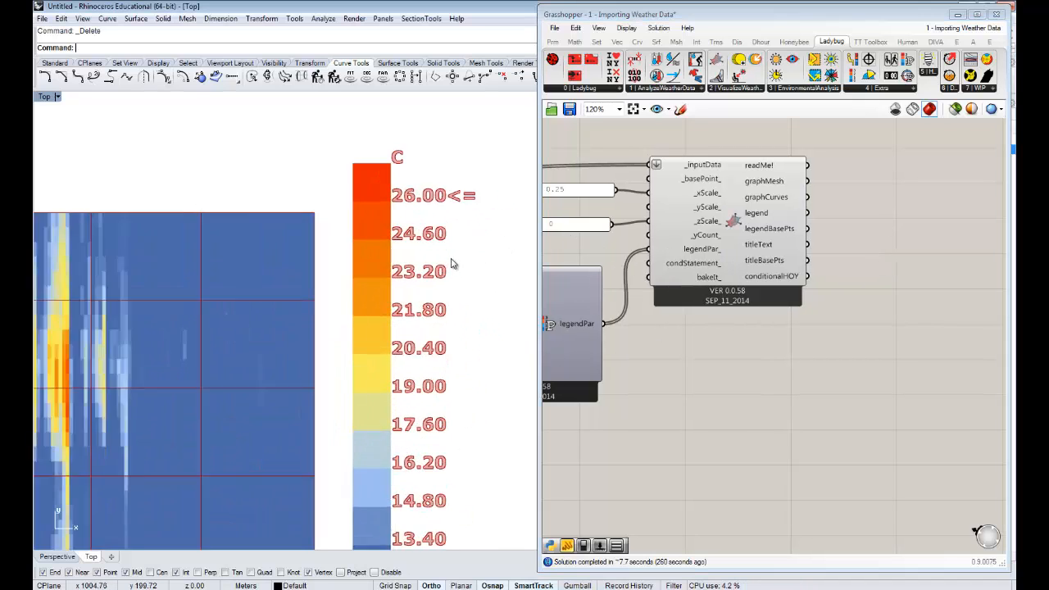
{"action": "scroll", "coordinate": [418, 252], "scroll_direction": "up", "scroll_amount": 8}
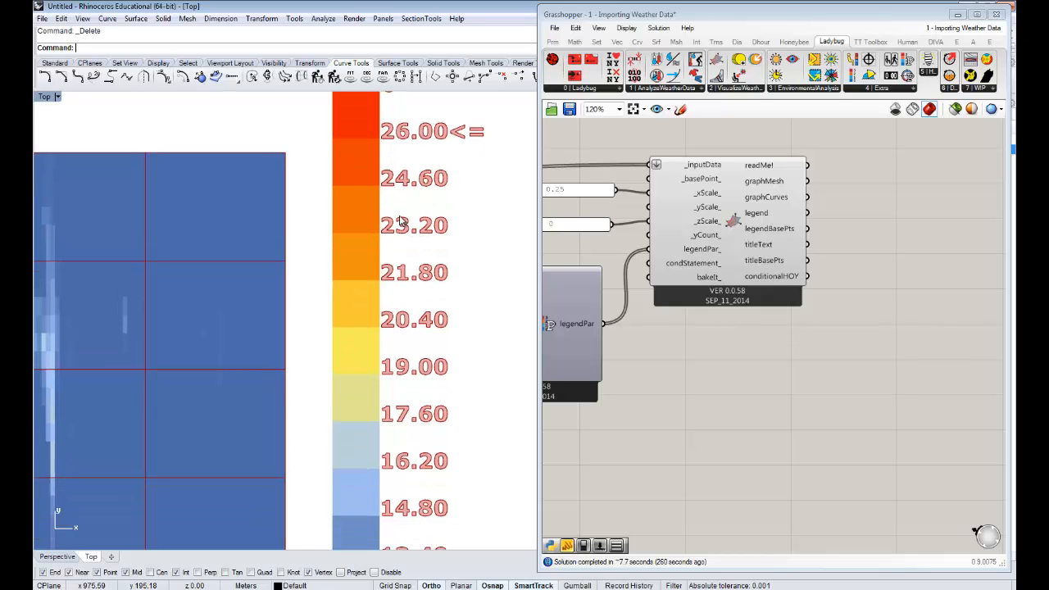
{"action": "scroll", "coordinate": [416, 250], "scroll_direction": "down", "scroll_amount": 10}
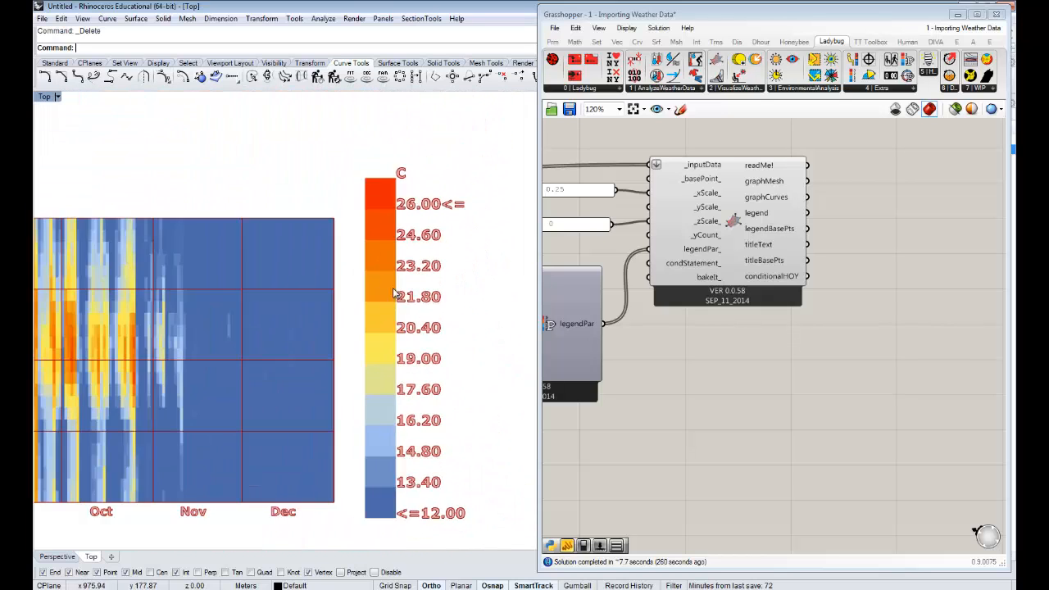
{"action": "scroll", "coordinate": [271, 313], "scroll_direction": "down", "scroll_amount": 4}
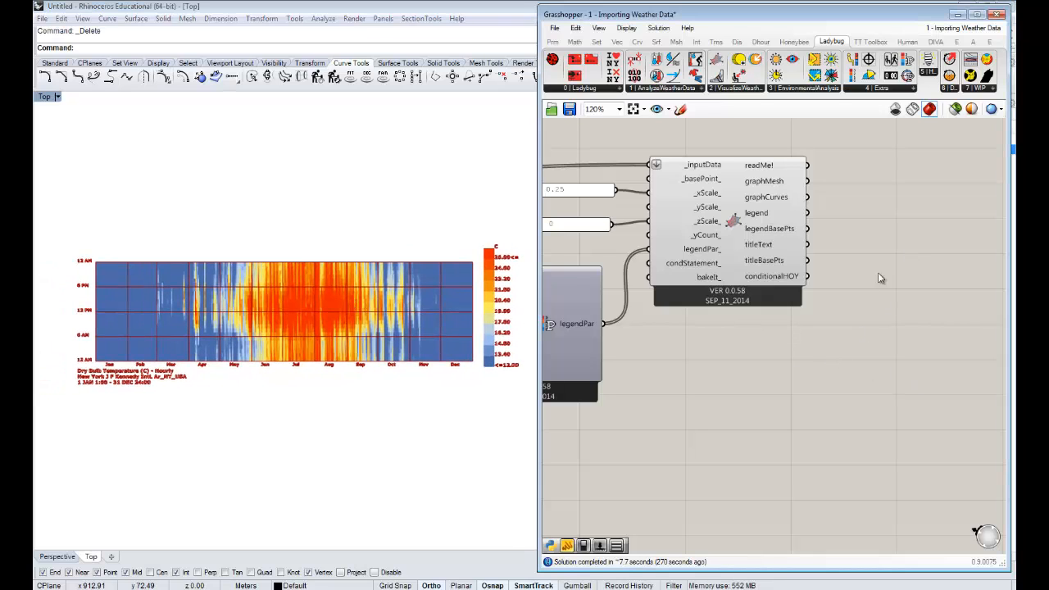
- Add a Custom Preview component to the canvas beside the 3DChart component's outputs
{"action": "right_click_drag", "start_coordinate": [934, 269], "coordinate": [902, 267]}
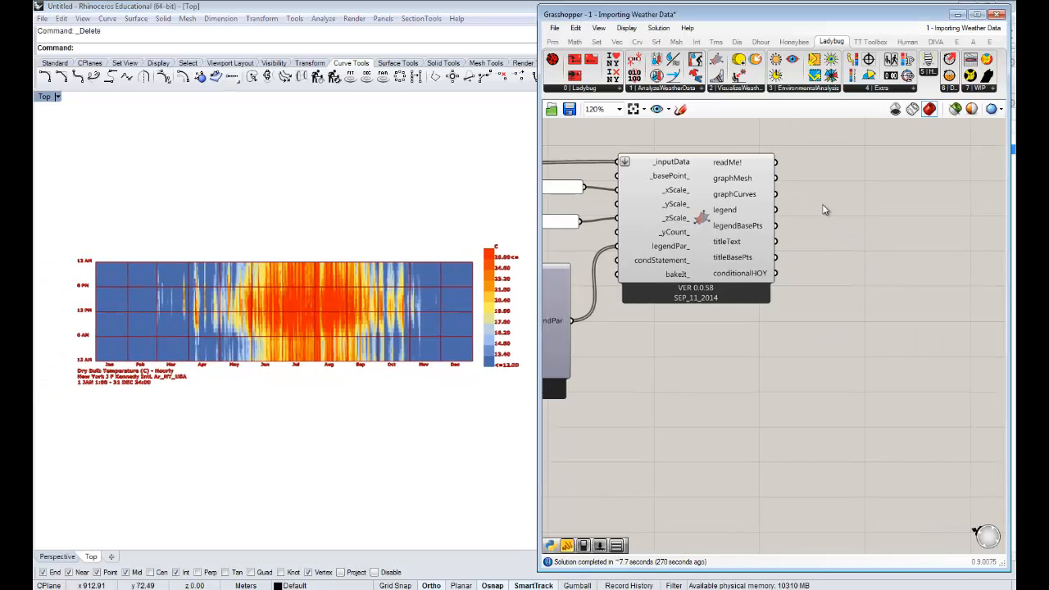
{"action": "right_click_drag", "start_coordinate": [901, 214], "coordinate": [882, 217]}
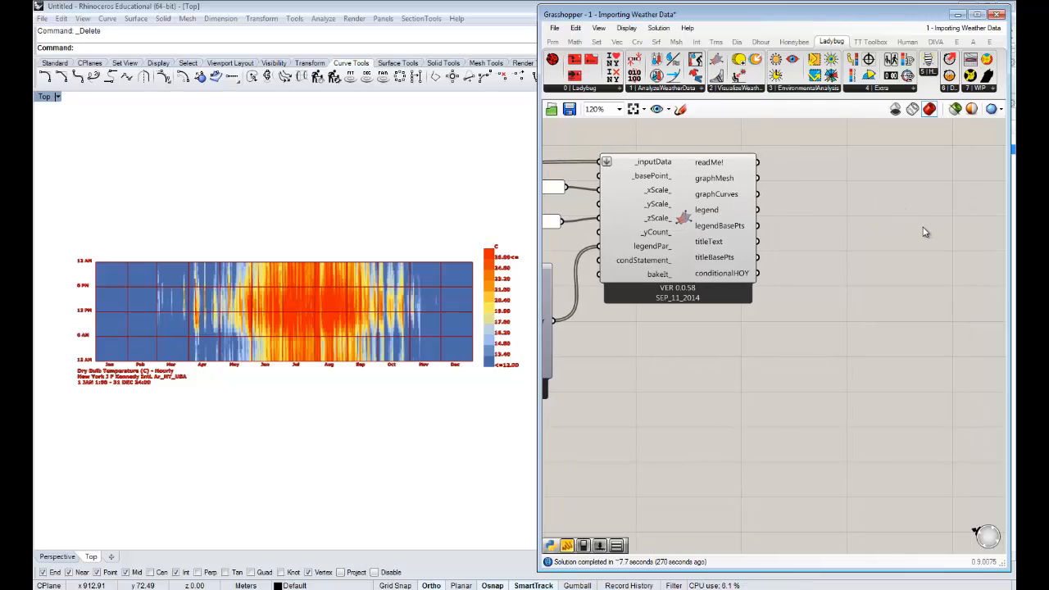
{"action": "double_click", "coordinate": [882, 242]}
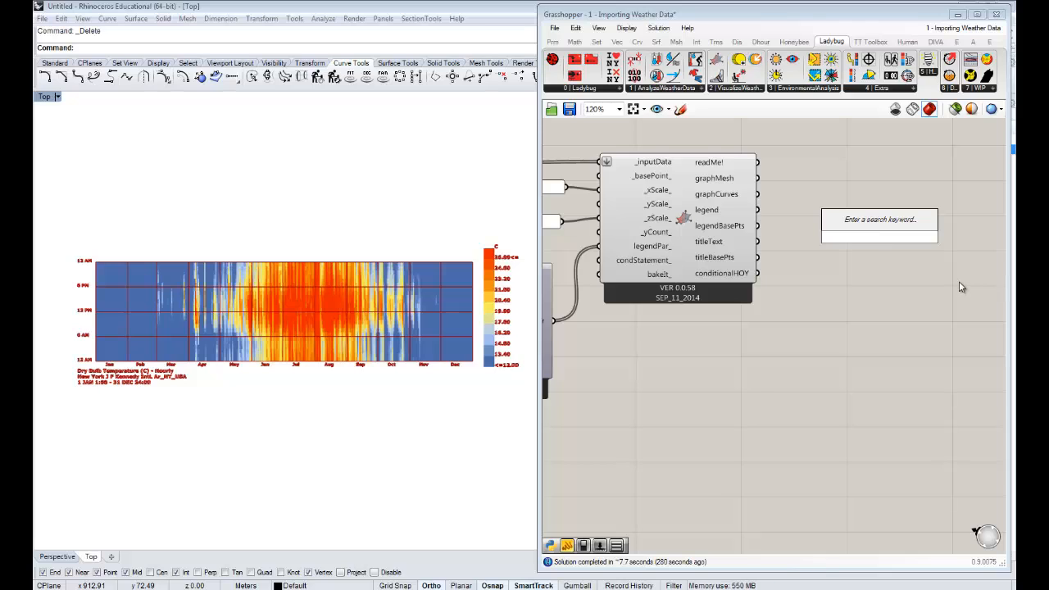
{"action": "type", "text": "prev"}
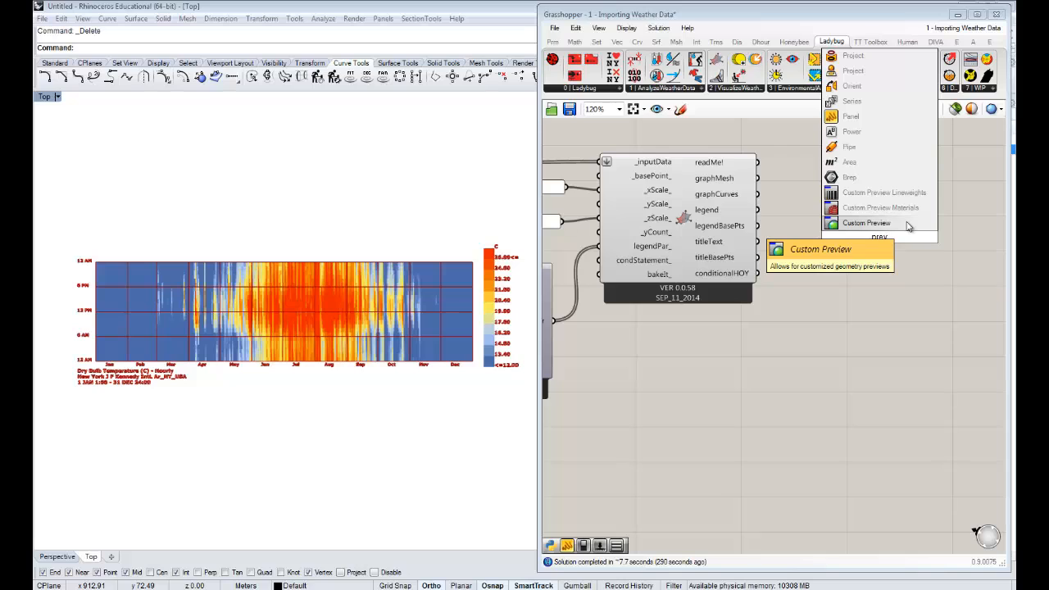
{"action": "left_click", "coordinate": [908, 225]}
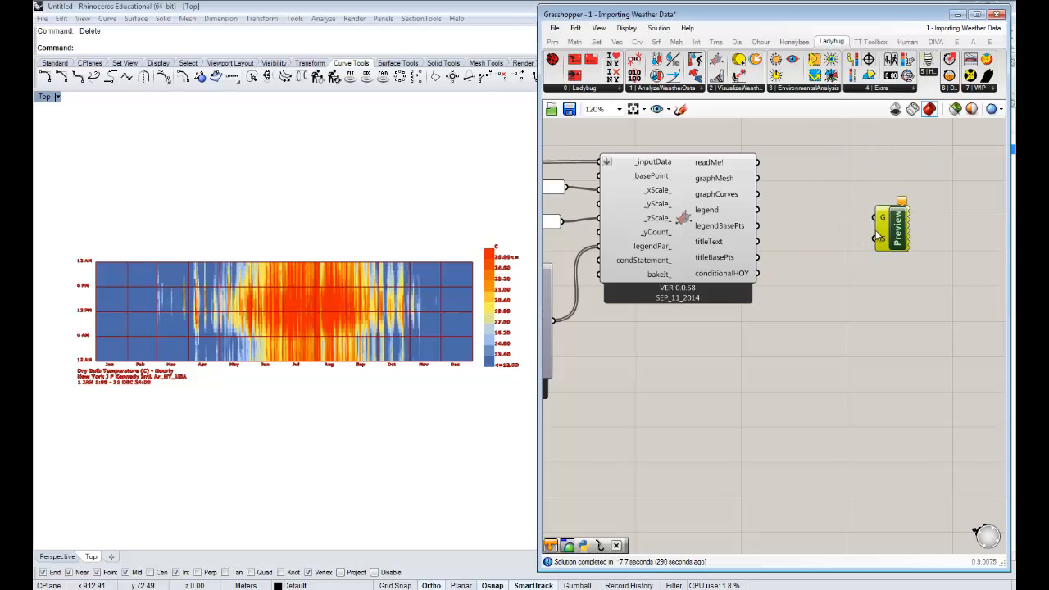
{"action": "right_click_drag", "start_coordinate": [799, 220], "coordinate": [757, 218]}
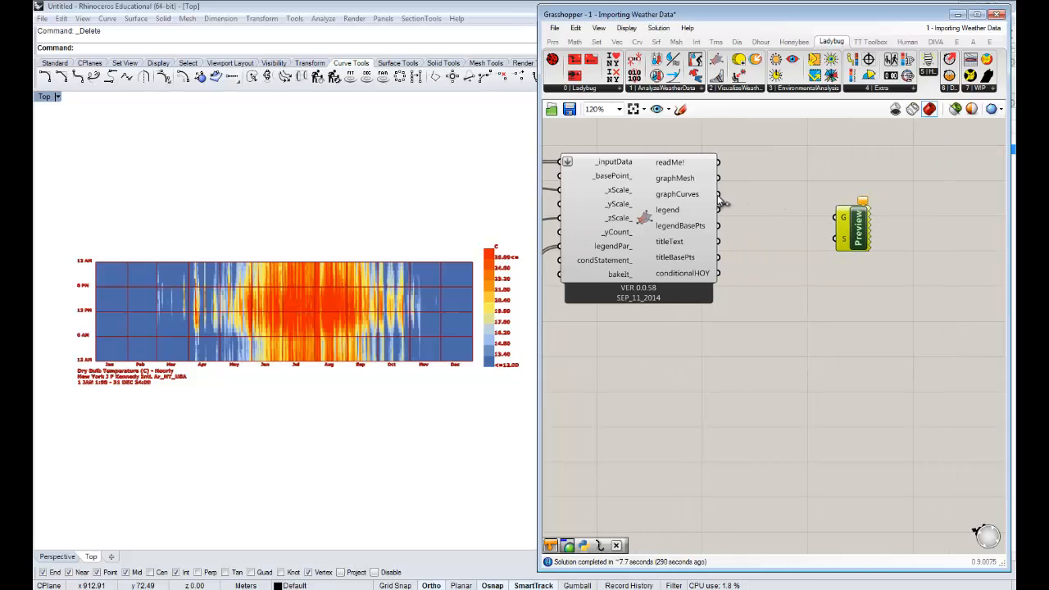
- Connect both the graphCurves and legend outputs of 3DChart to the Custom Preview's G input and place the component farther from 3DChart
{"action": "left_click_drag", "start_coordinate": [718, 194], "coordinate": [840, 217]}
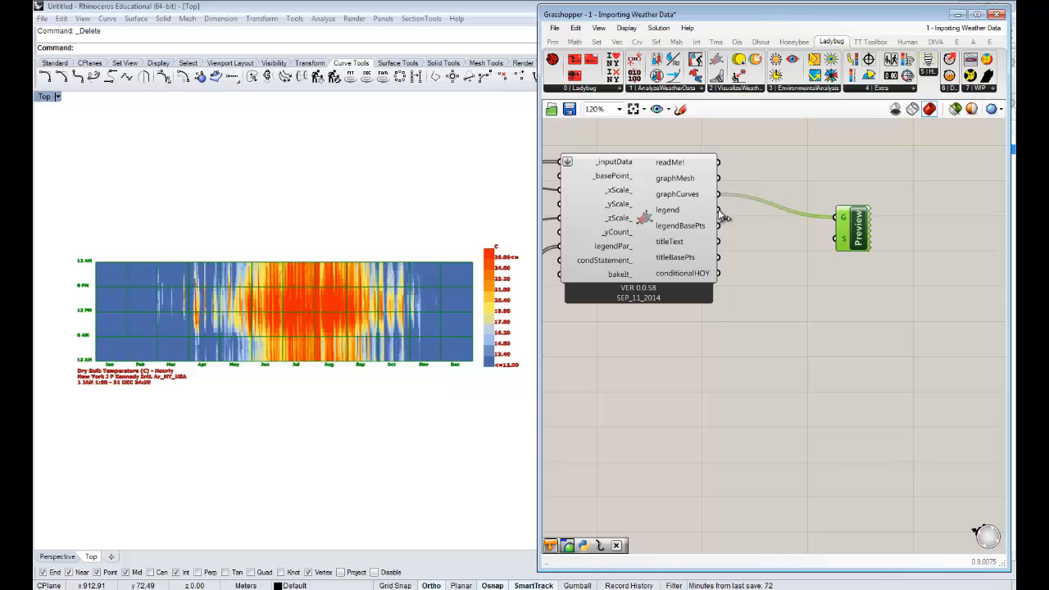
{"action": "left_click_drag", "start_coordinate": [721, 215], "coordinate": [836, 221]}
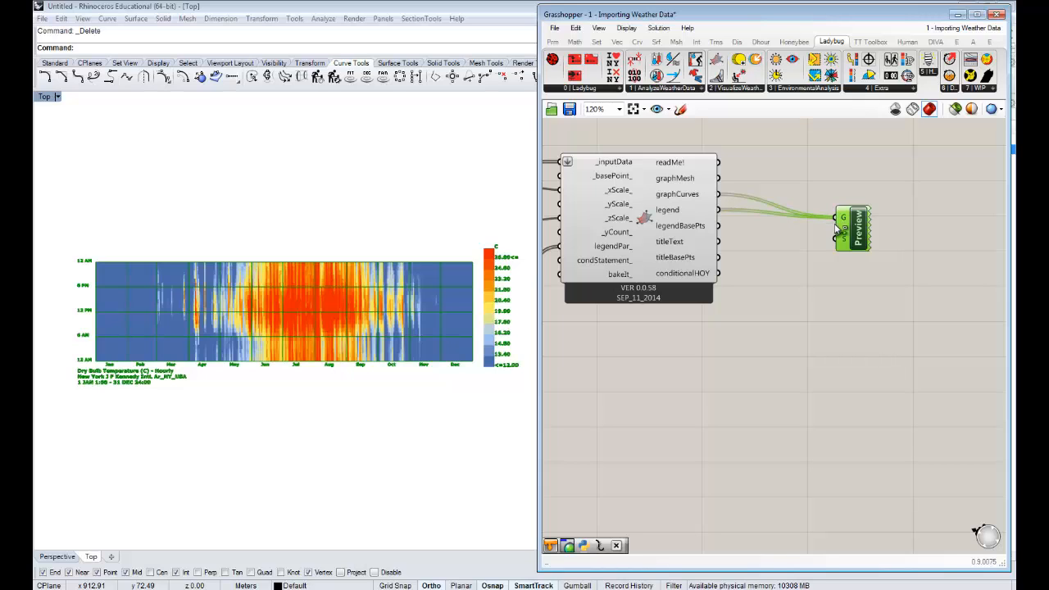
{"action": "left_click_drag", "start_coordinate": [871, 223], "coordinate": [918, 212]}
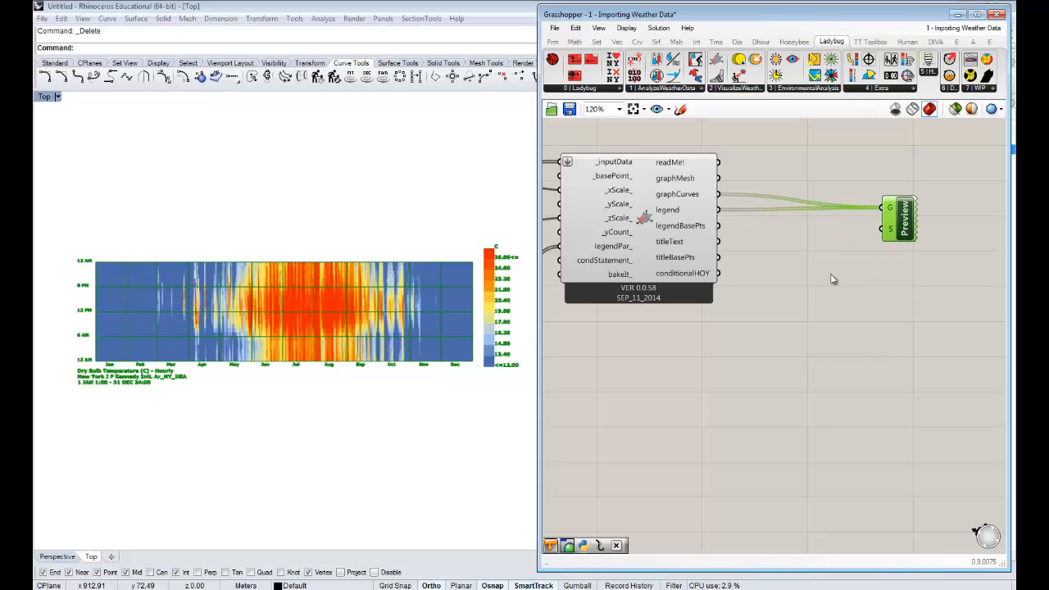
{"action": "left_click", "coordinate": [859, 266]}
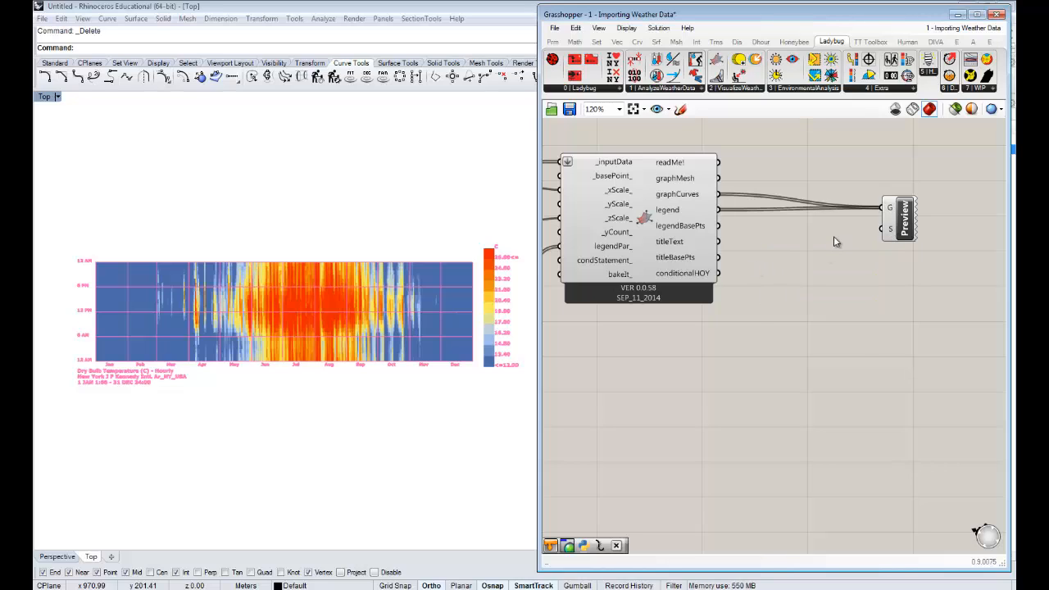
- Add a Colour Swatch and connect it to the S input of the Custom Preview
{"action": "double_click", "coordinate": [799, 267]}
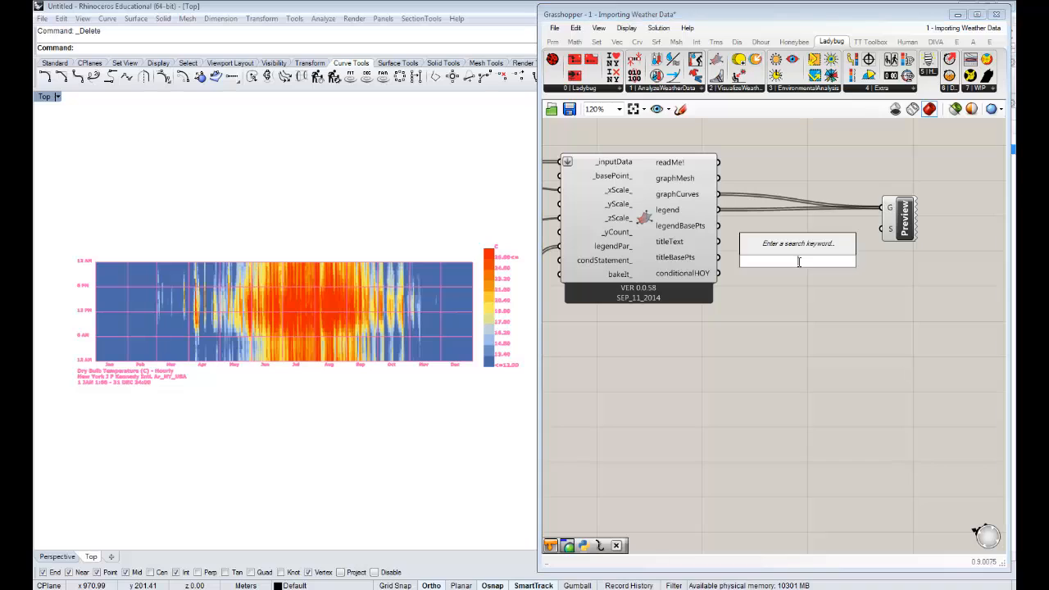
{"action": "type", "text": "swat"}
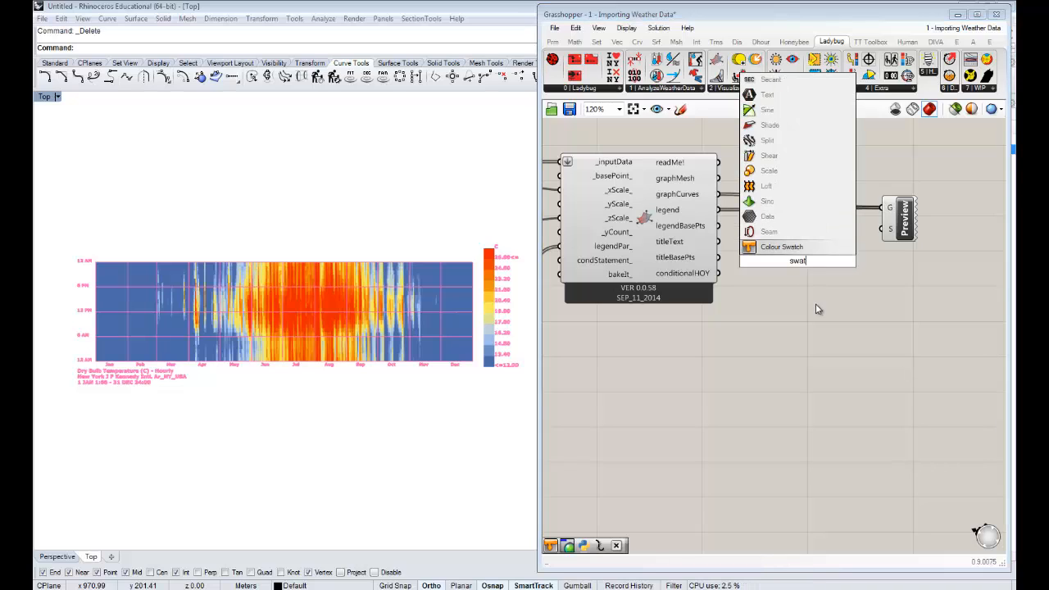
{"action": "left_click", "coordinate": [819, 248]}
{"action": "left_click_drag", "start_coordinate": [793, 262], "coordinate": [890, 229]}
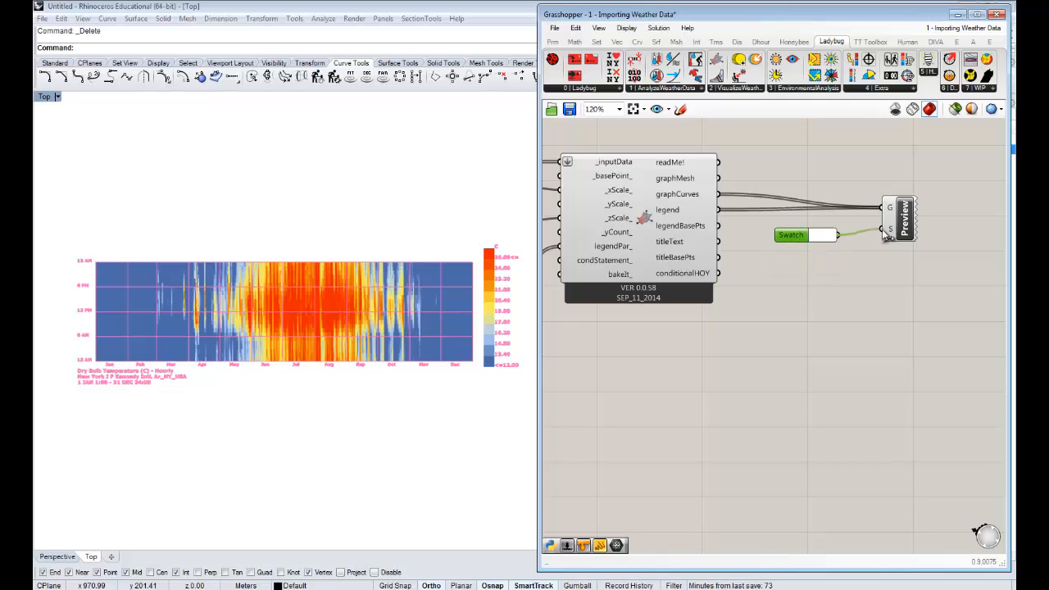
{"action": "left_click", "coordinate": [867, 300]}
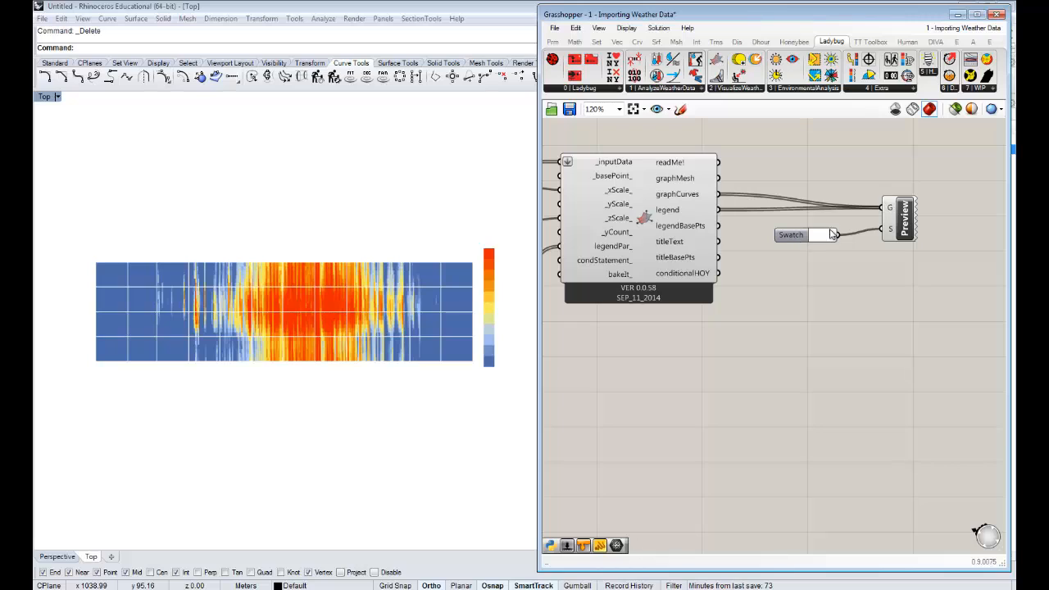
- Set the Colour Swatch to black for the chart's lines and text
{"action": "left_click", "coordinate": [828, 238]}
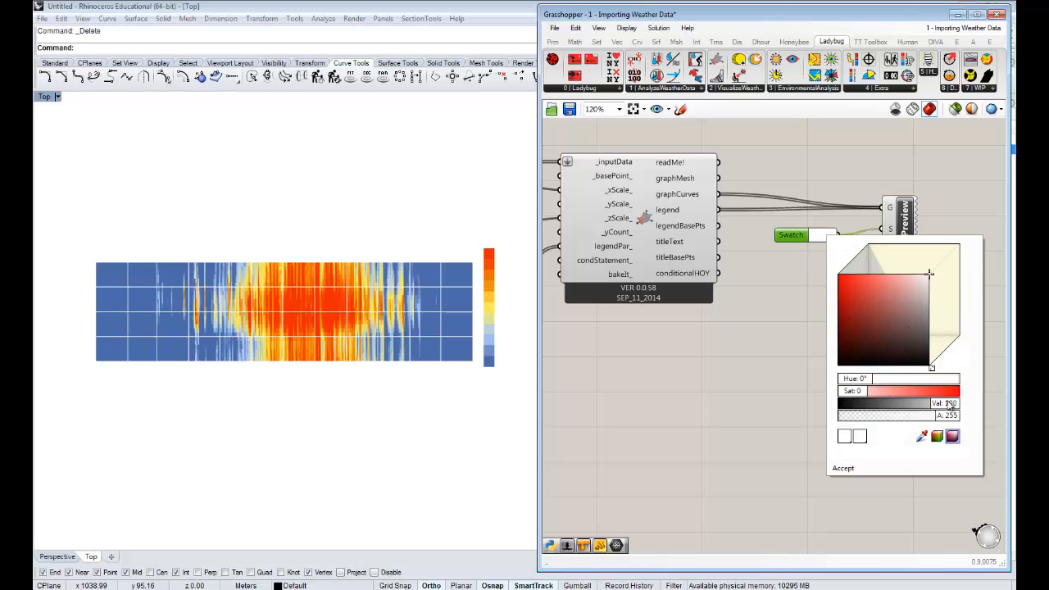
{"action": "left_click_drag", "start_coordinate": [951, 404], "coordinate": [725, 426]}
{"action": "left_click", "coordinate": [748, 419]}
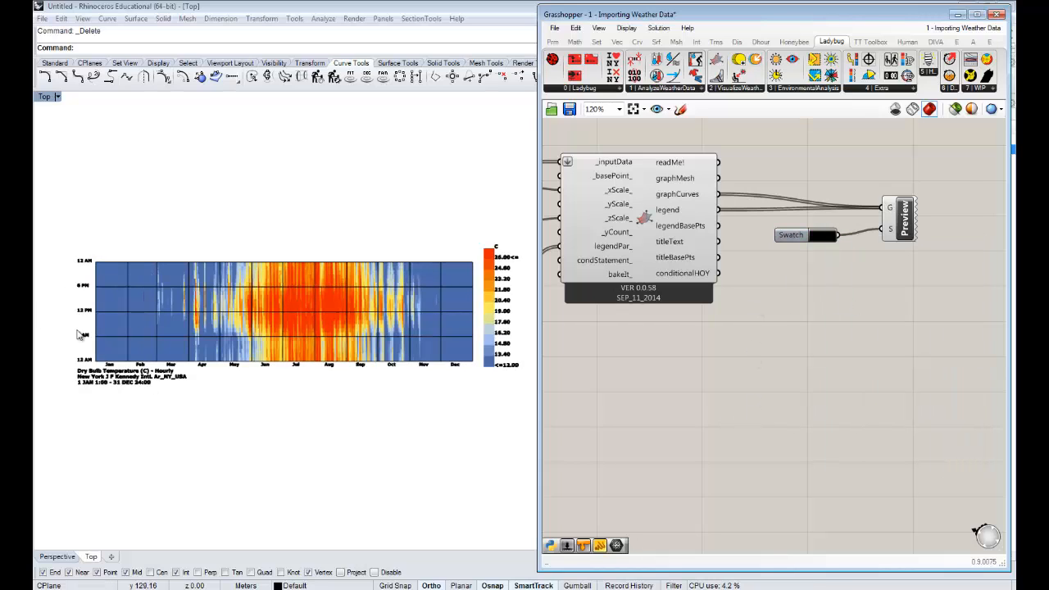
{"action": "right_click_drag", "start_coordinate": [683, 369], "coordinate": [783, 365]}
{"action": "right_click_drag", "start_coordinate": [848, 344], "coordinate": [763, 339]}
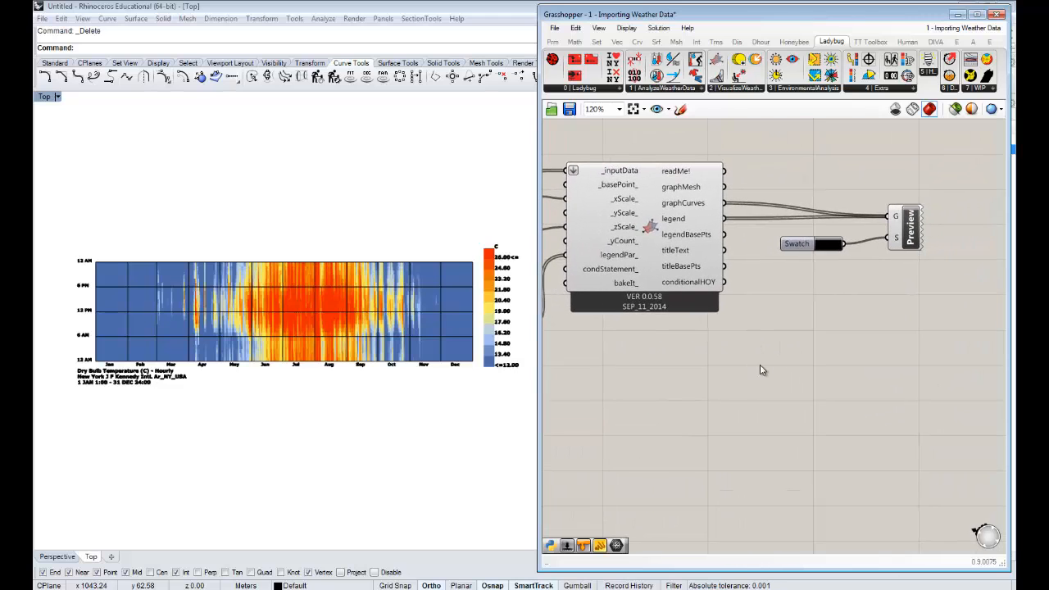
- Examine the legend parameters component and read the description of its customColors_ input
{"action": "right_click_drag", "start_coordinate": [681, 422], "coordinate": [976, 365]}
{"action": "right_click_drag", "start_coordinate": [743, 351], "coordinate": [845, 356]}
{"action": "left_click", "coordinate": [732, 266]}
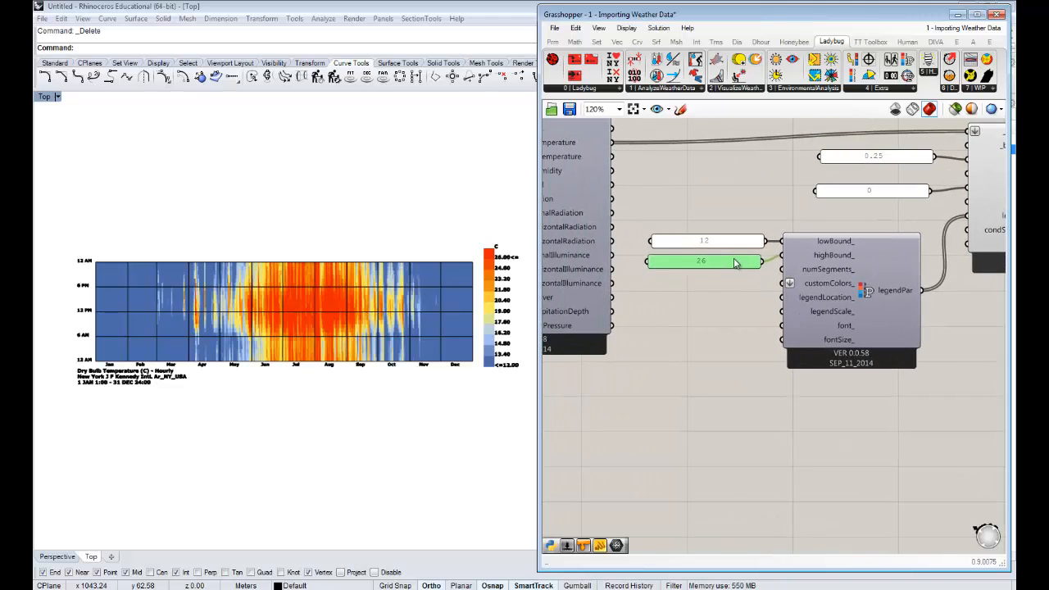
{"action": "left_click", "coordinate": [742, 297]}
{"action": "scroll", "coordinate": [742, 296], "scroll_direction": "up", "scroll_amount": 2}
{"action": "right_click_drag", "start_coordinate": [742, 298], "coordinate": [717, 282]}
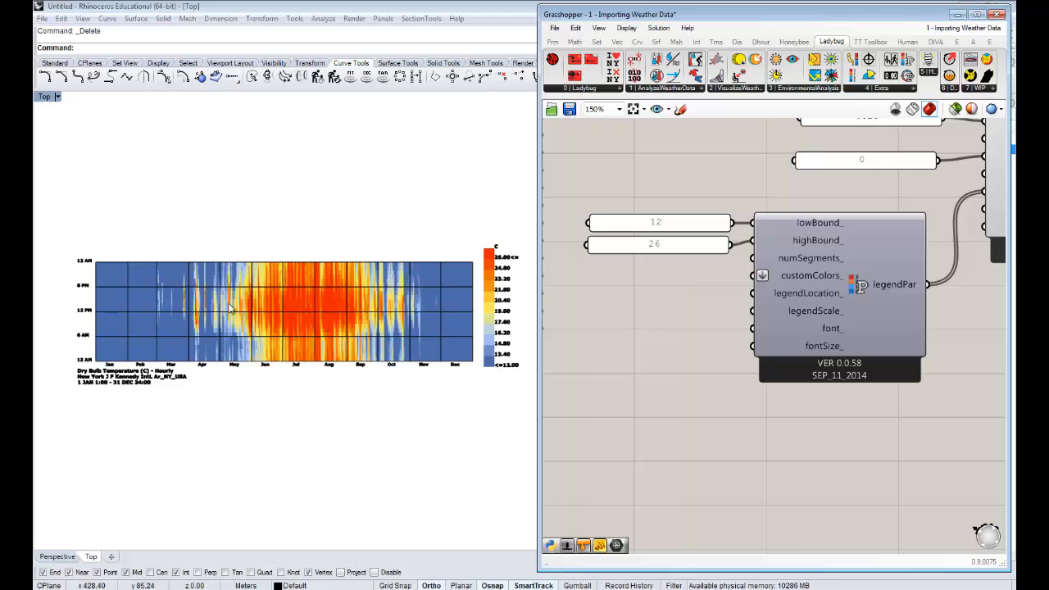
{"action": "right_click_drag", "start_coordinate": [829, 258], "coordinate": [720, 283]}
{"action": "scroll", "coordinate": [721, 284], "scroll_direction": "down", "scroll_amount": 3}
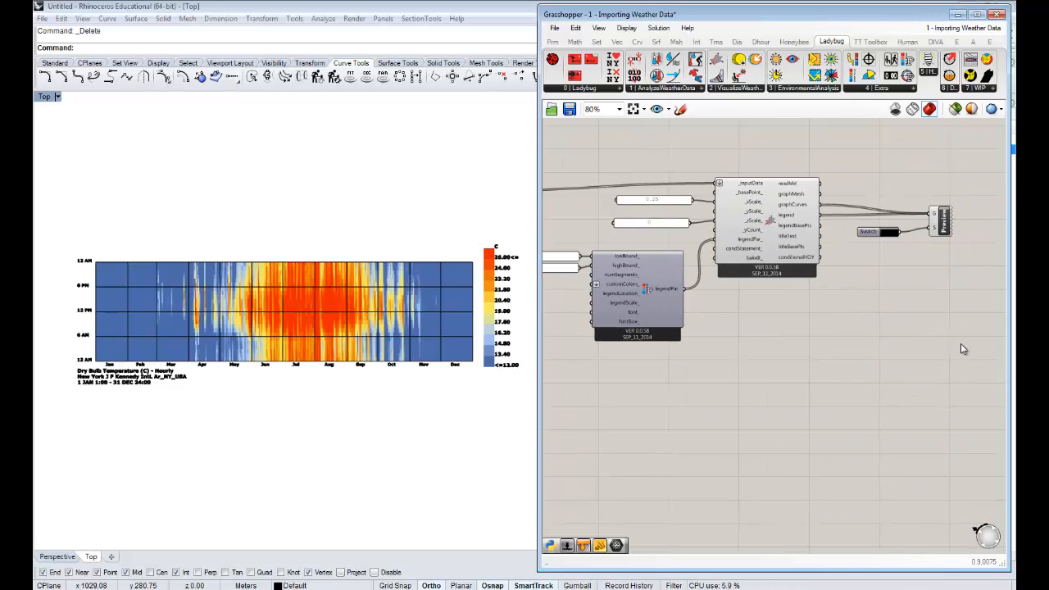
{"action": "scroll", "coordinate": [963, 349], "scroll_direction": "down", "scroll_amount": 2}
{"action": "left_click_drag", "start_coordinate": [962, 342], "coordinate": [678, 203]}
{"action": "left_click_drag", "start_coordinate": [749, 325], "coordinate": [860, 336]}
{"action": "left_click", "coordinate": [784, 320]}
{"action": "scroll", "coordinate": [785, 322], "scroll_direction": "up", "scroll_amount": 3}
{"action": "right_click_drag", "start_coordinate": [742, 311], "coordinate": [687, 292]}
{"action": "scroll", "coordinate": [796, 287], "scroll_direction": "up", "scroll_amount": 2}
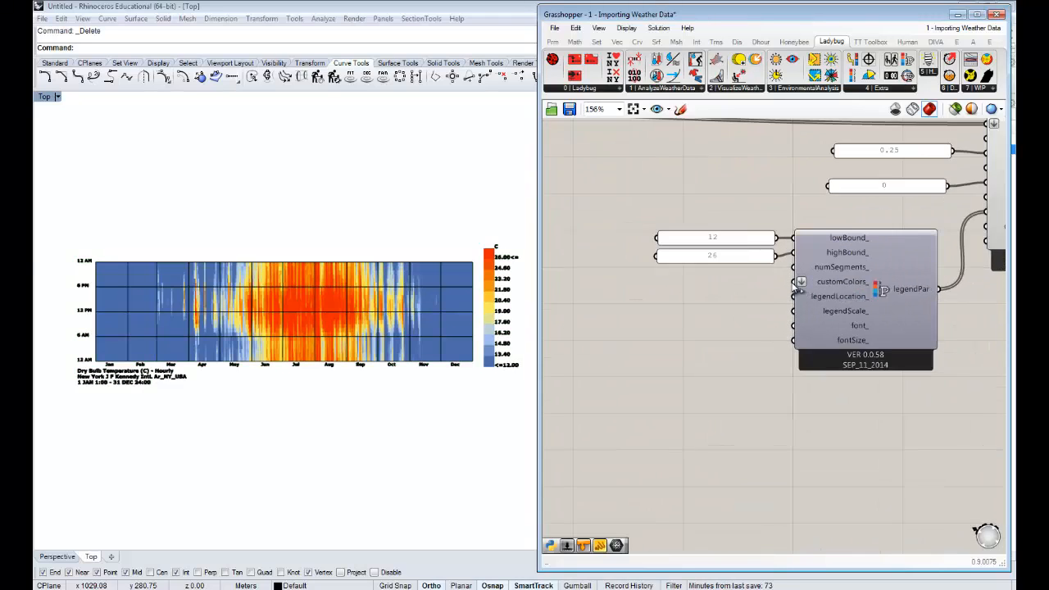
{"action": "scroll", "coordinate": [796, 285], "scroll_direction": "up", "scroll_amount": 1}
{"action": "mouse_move", "coordinate": [865, 281]}
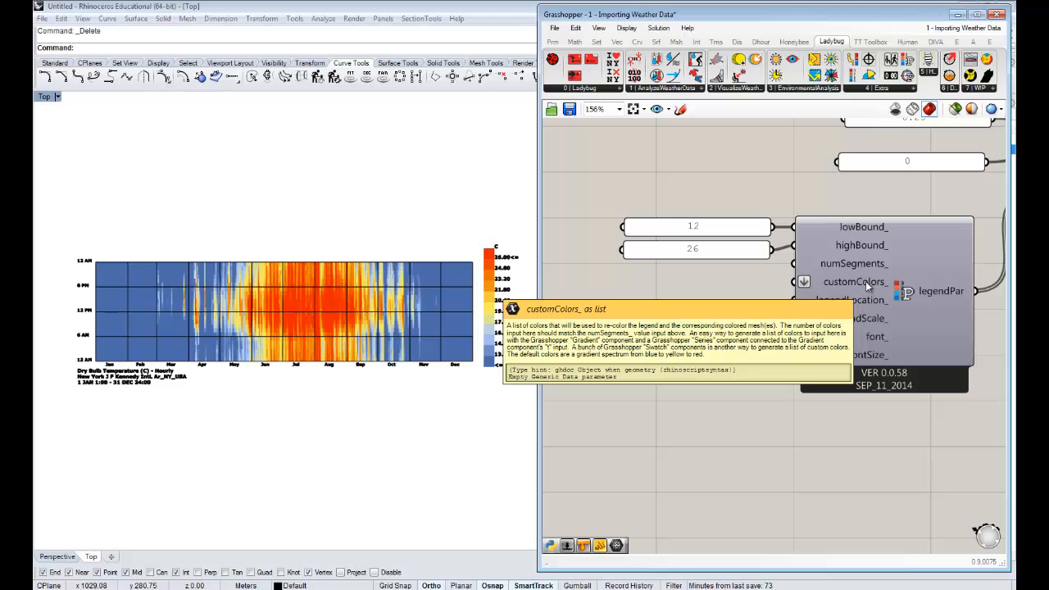
- Add a Gradient component to the canvas beside the legend parameters component, below the 12 and 26 panels
{"action": "right_click_drag", "start_coordinate": [662, 305], "coordinate": [831, 273]}
{"action": "scroll", "coordinate": [854, 283], "scroll_direction": "down", "scroll_amount": 1}
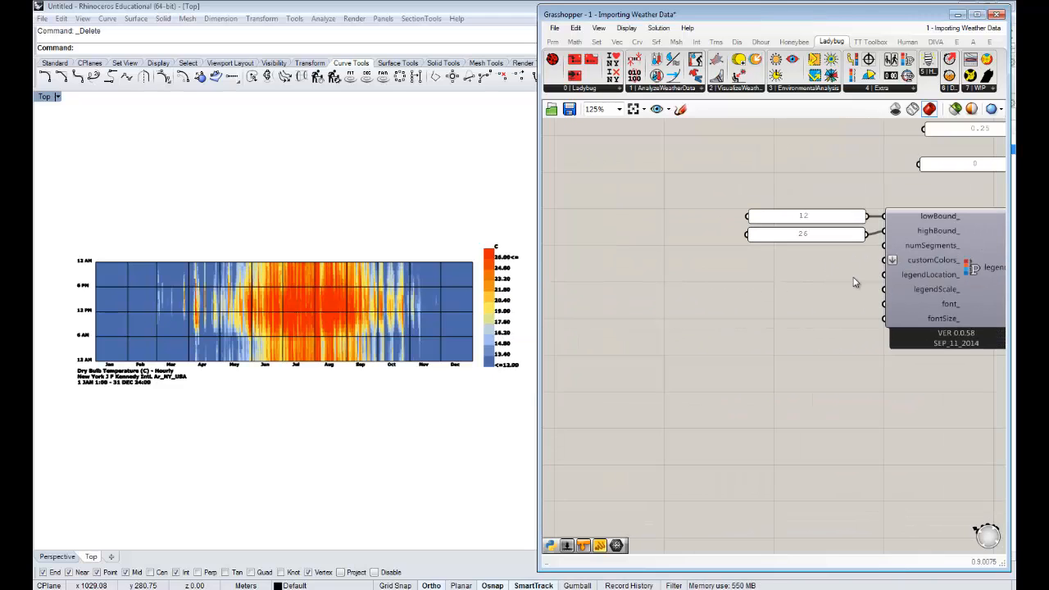
{"action": "scroll", "coordinate": [762, 278], "scroll_direction": "down", "scroll_amount": 2}
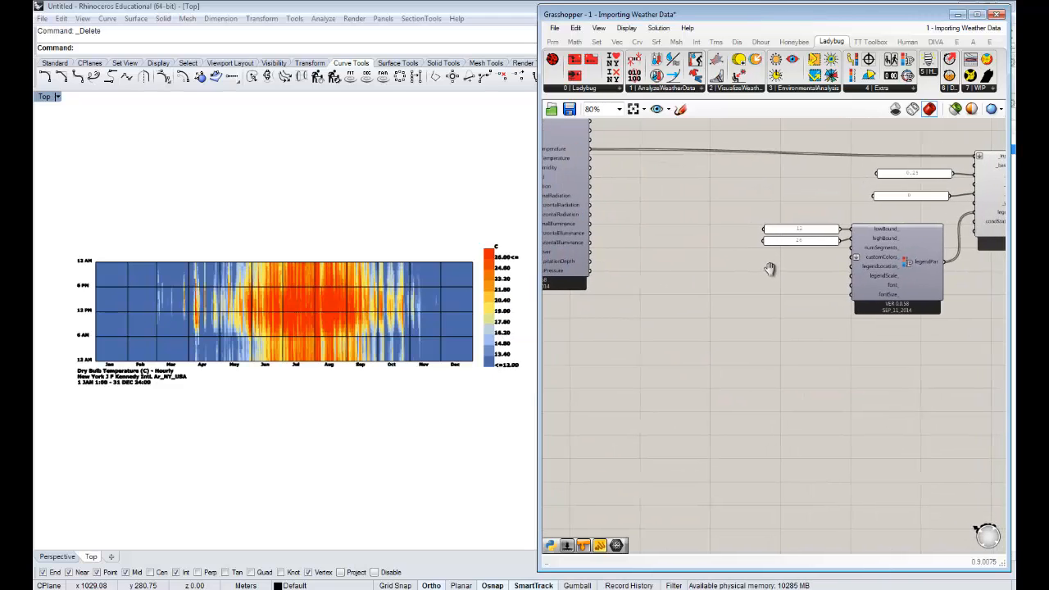
{"action": "scroll", "coordinate": [771, 270], "scroll_direction": "up", "scroll_amount": 1}
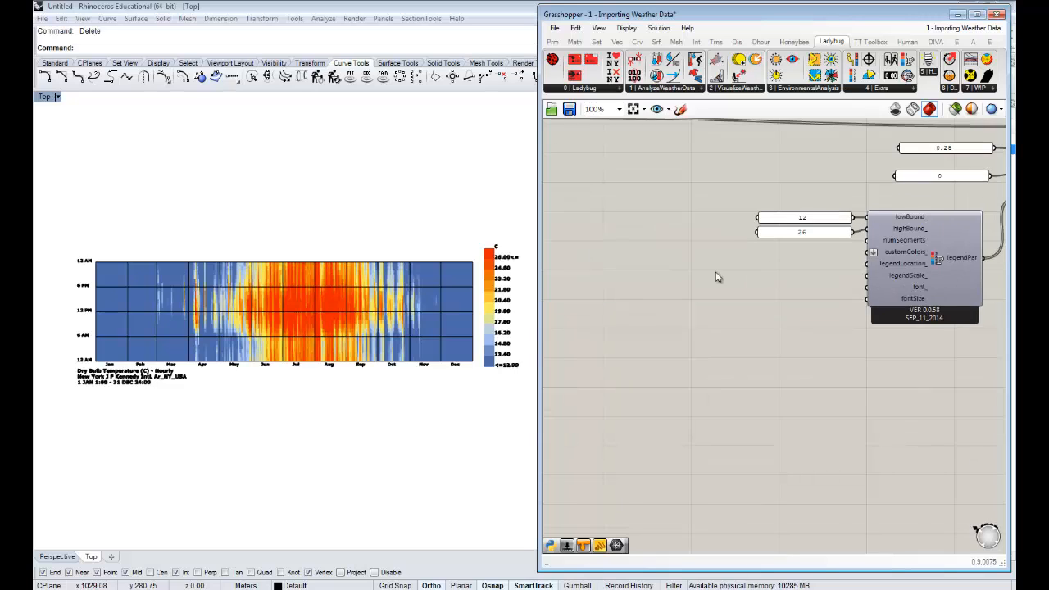
{"action": "right_click_drag", "start_coordinate": [684, 271], "coordinate": [720, 263]}
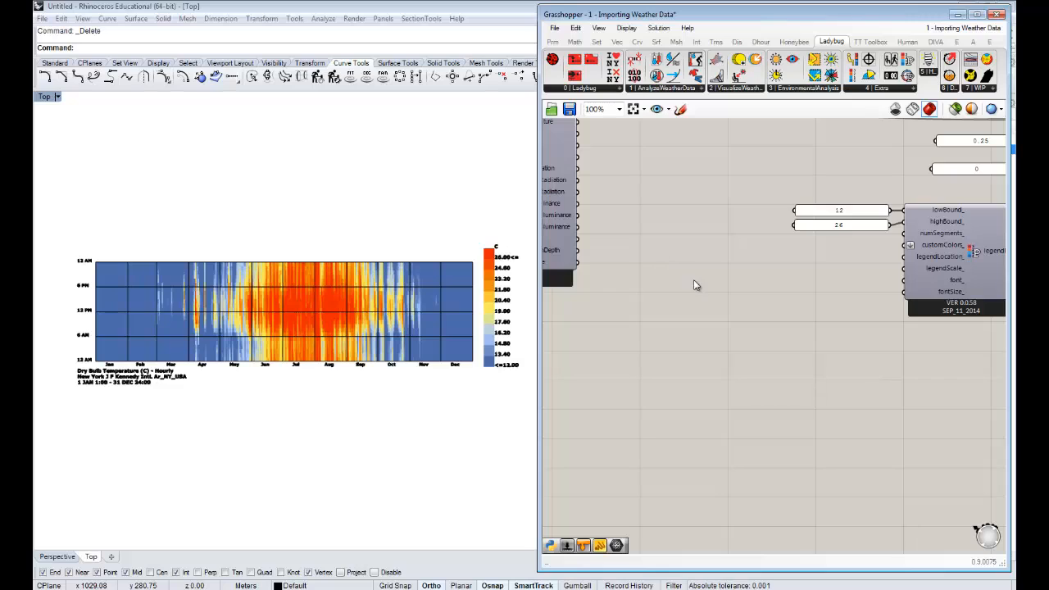
{"action": "double_click", "coordinate": [750, 273]}
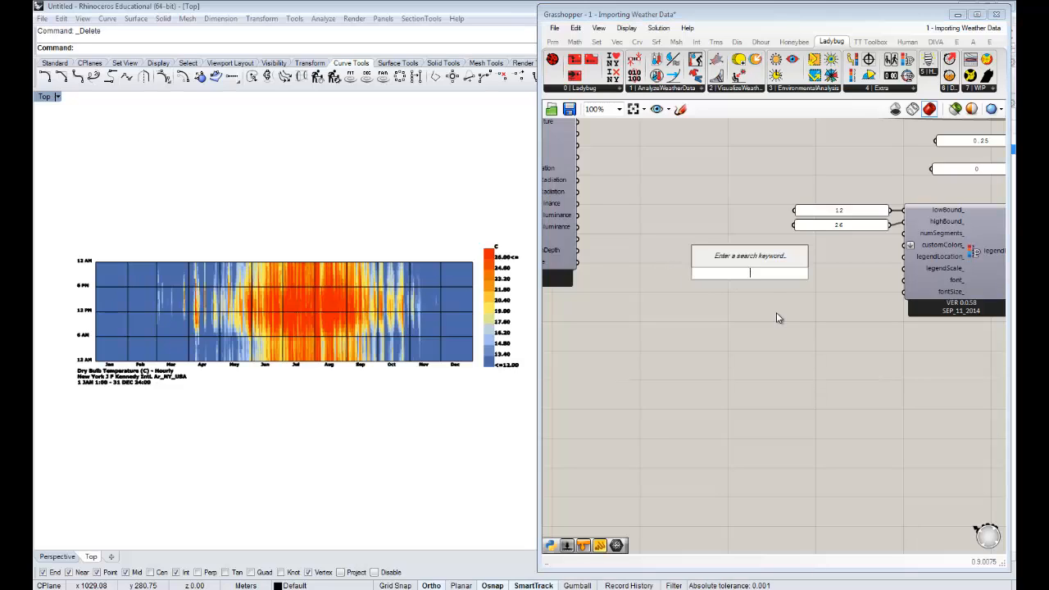
{"action": "type", "text": "grad"}
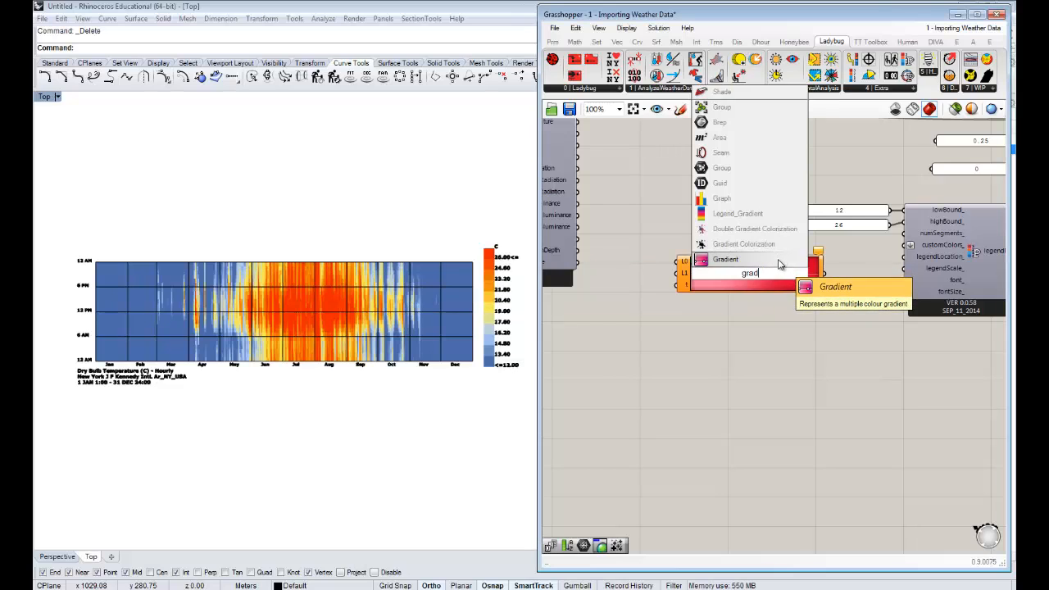
{"action": "left_click", "coordinate": [779, 264]}
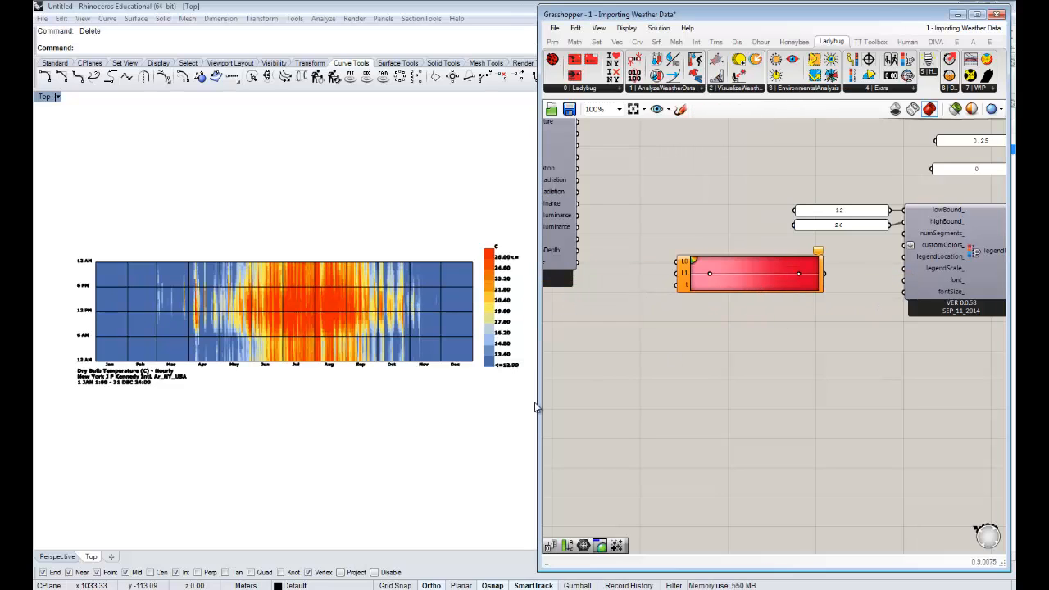
- Apply the green-yellow-red preset to the Gradient component
{"action": "right_click", "coordinate": [753, 282]}
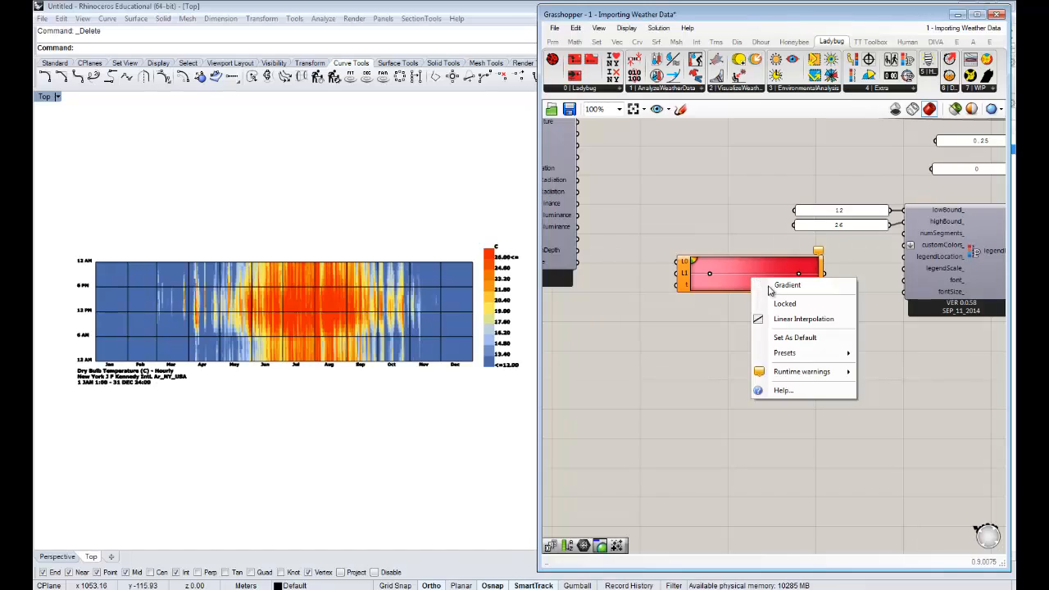
{"action": "mouse_move", "coordinate": [812, 354]}
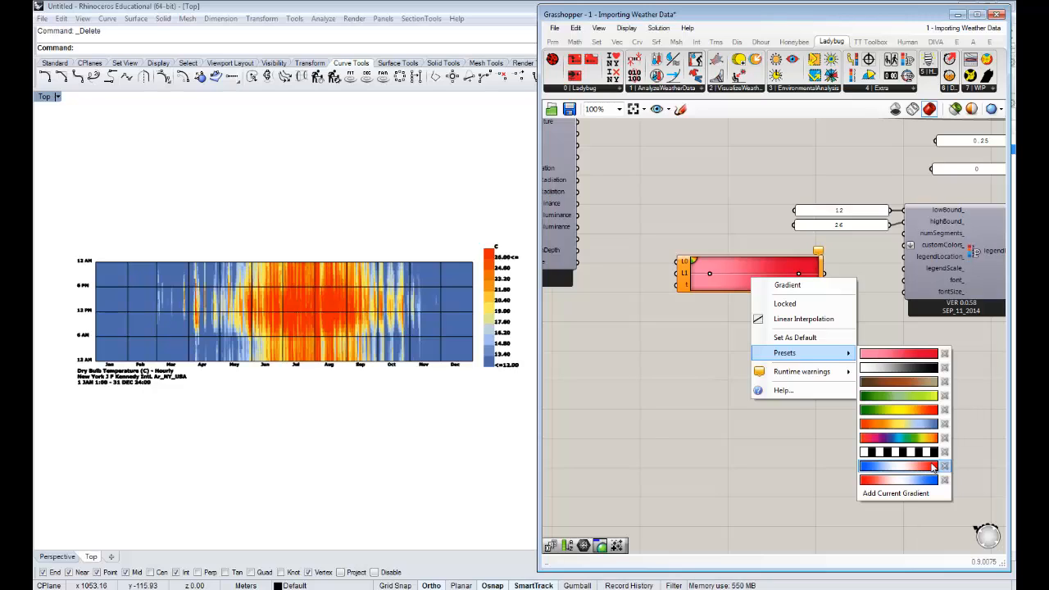
{"action": "left_click", "coordinate": [920, 416]}
- Change the Gradient's start colour to blue with hue 234°, saturation 100 and value 100
{"action": "scroll", "coordinate": [773, 363], "scroll_direction": "up", "scroll_amount": 2}
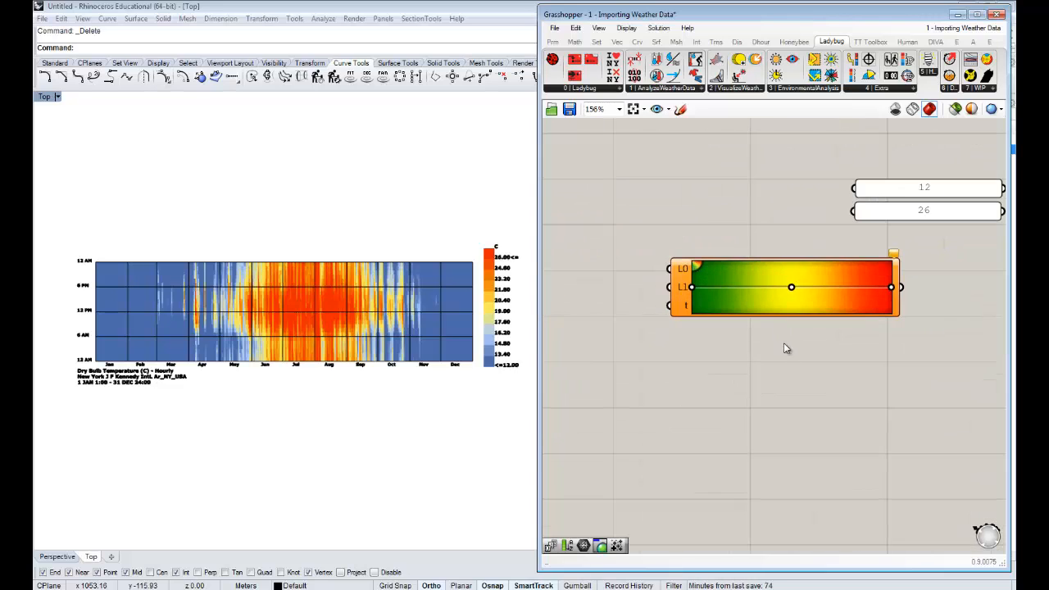
{"action": "right_click_drag", "start_coordinate": [784, 343], "coordinate": [708, 313]}
{"action": "right_click", "coordinate": [672, 287]}
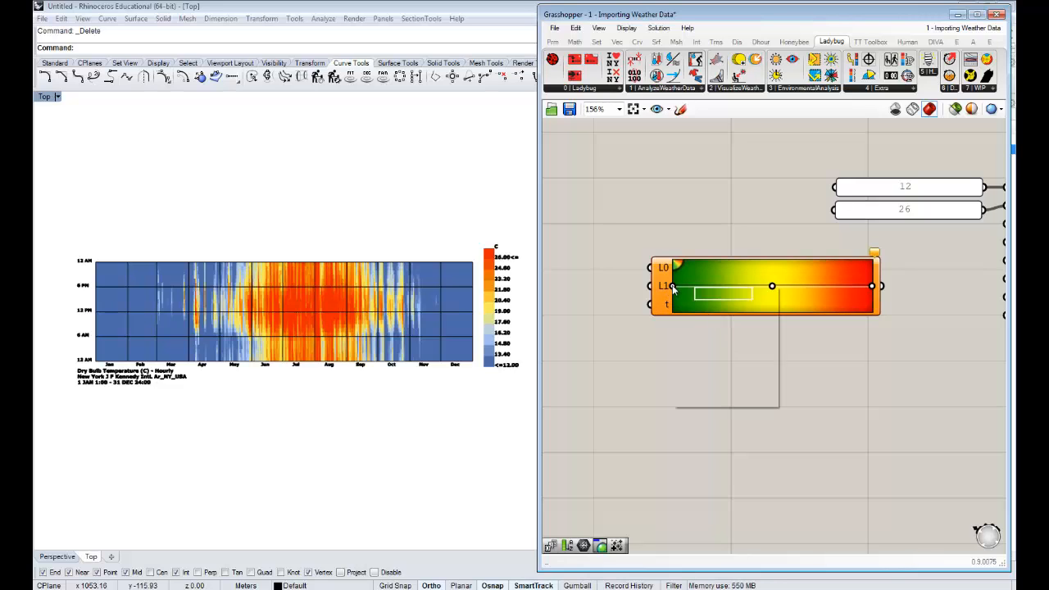
{"action": "left_click", "coordinate": [665, 378]}
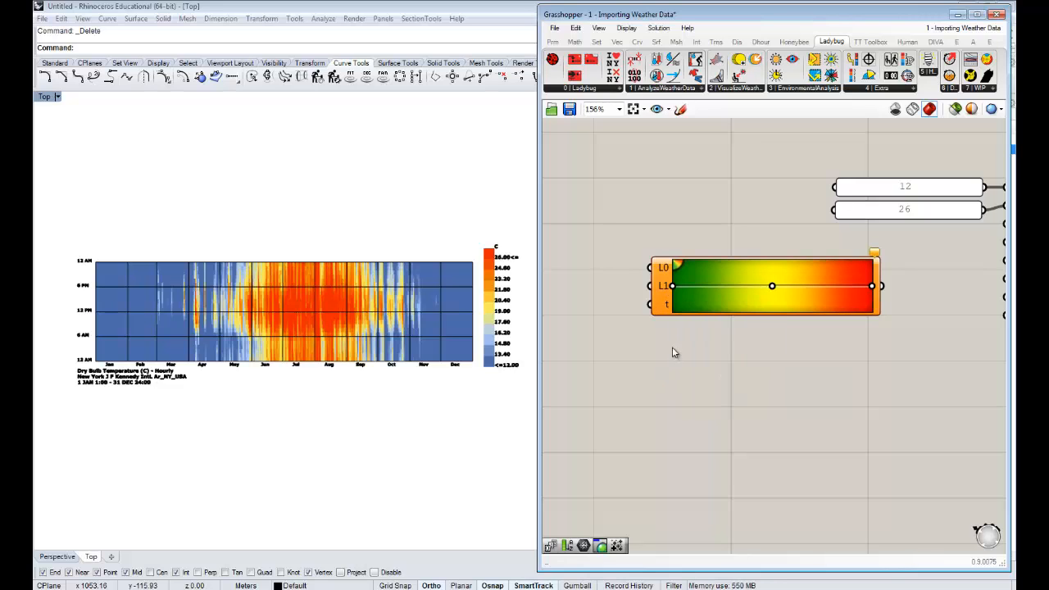
{"action": "scroll", "coordinate": [639, 287], "scroll_direction": "up", "scroll_amount": 3}
{"action": "right_click", "coordinate": [633, 293]}
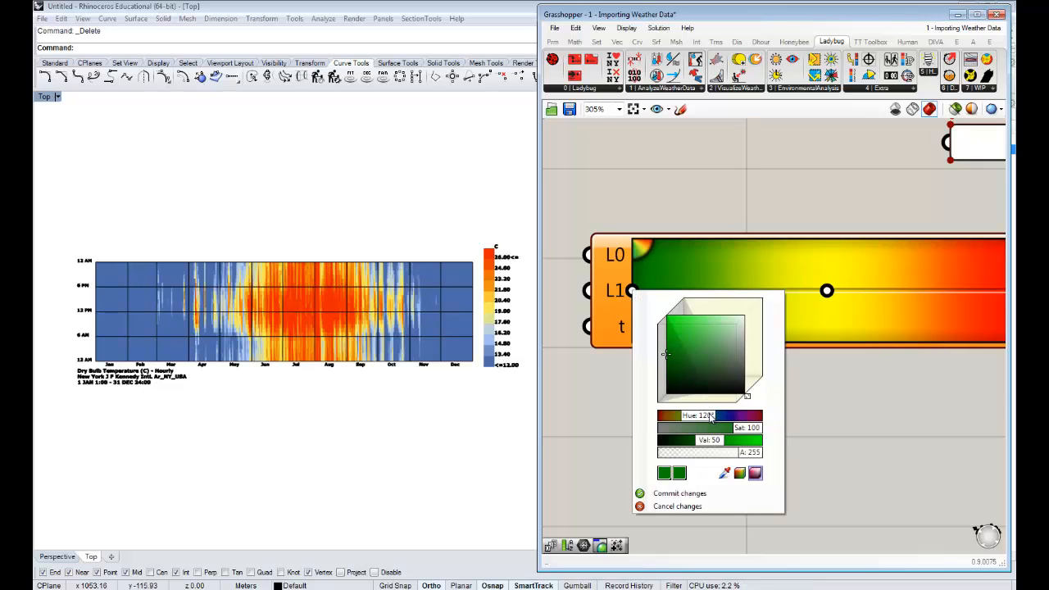
{"action": "left_click_drag", "start_coordinate": [710, 416], "coordinate": [768, 448]}
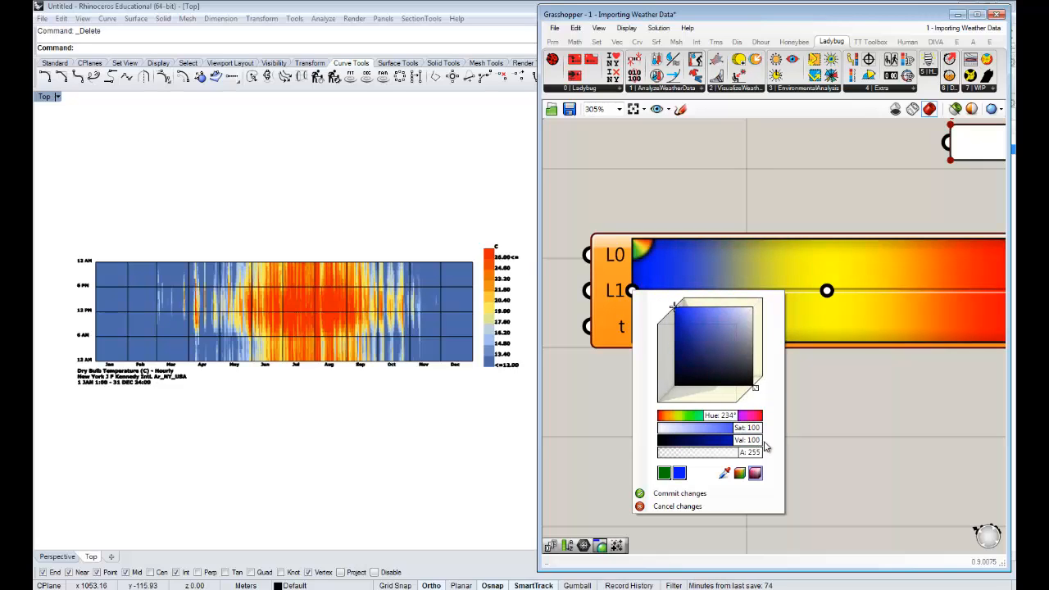
{"action": "left_click", "coordinate": [836, 447]}
- Change the Gradient's middle colour to white by setting its saturation to 0
{"action": "right_click_drag", "start_coordinate": [839, 424], "coordinate": [756, 428]}
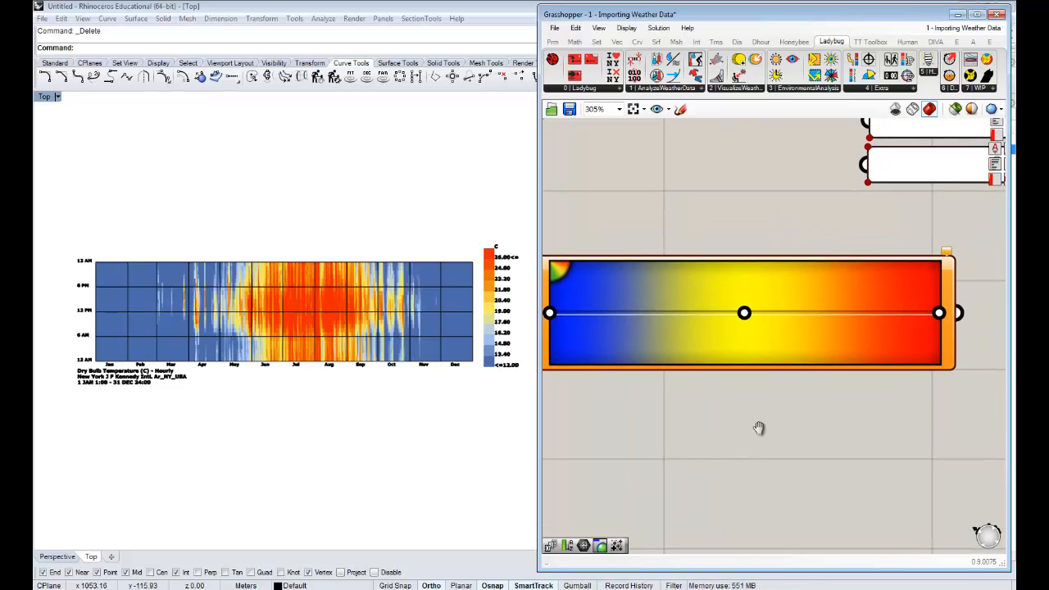
{"action": "left_click", "coordinate": [741, 310]}
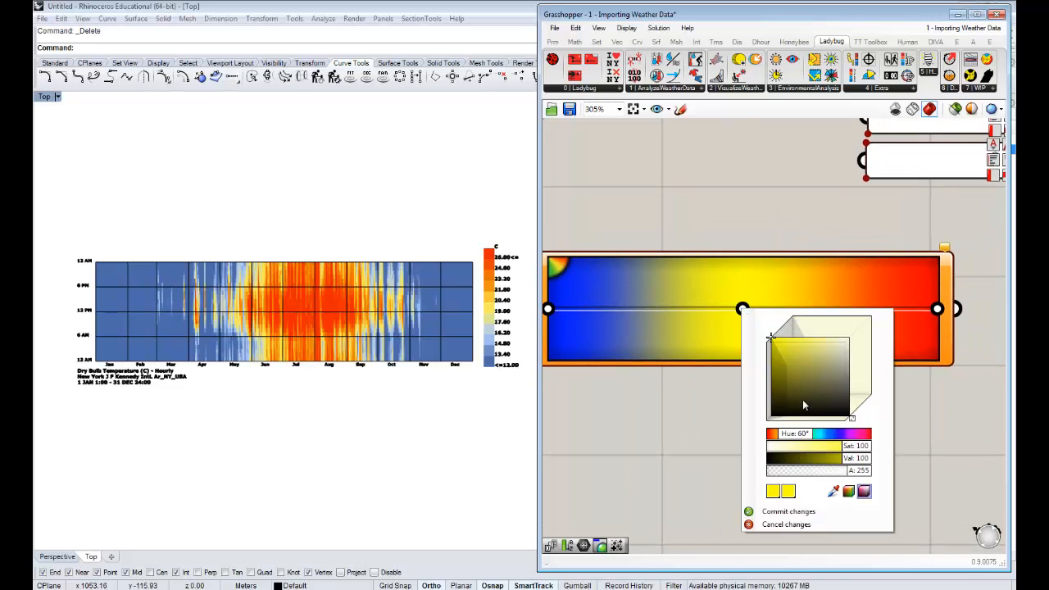
{"action": "left_click_drag", "start_coordinate": [826, 446], "coordinate": [644, 447]}
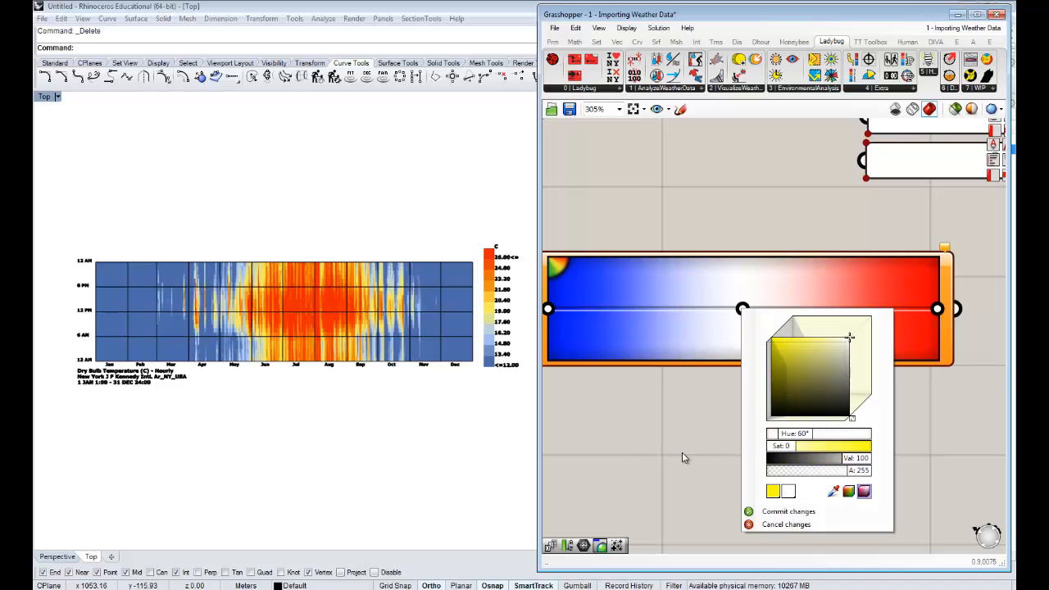
{"action": "left_click", "coordinate": [703, 444]}
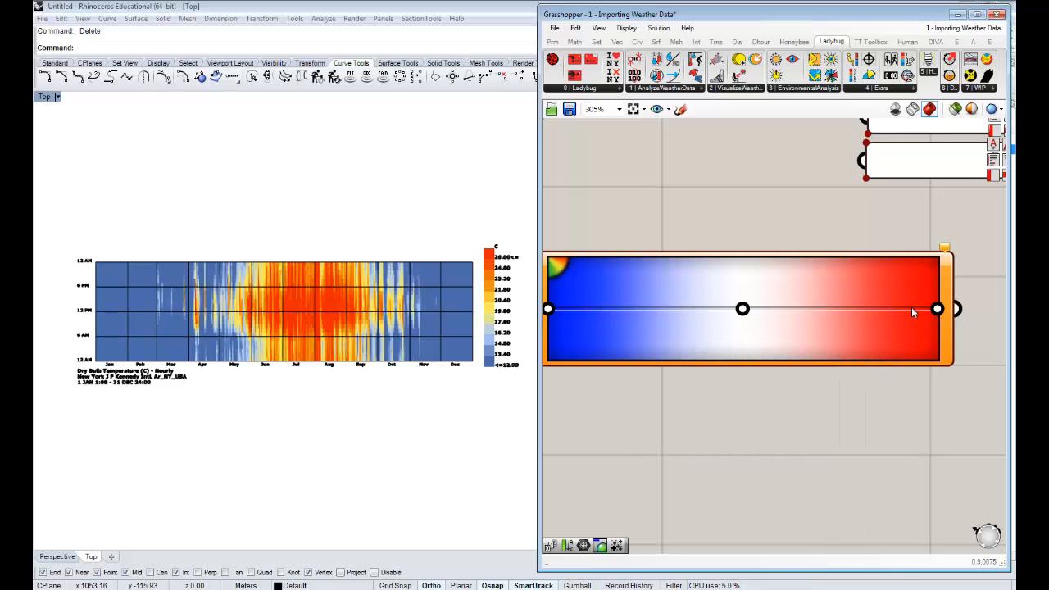
- Examine the Gradient component's output, its warning and its L0, L1 and t inputs
{"action": "scroll", "coordinate": [746, 402], "scroll_direction": "down", "scroll_amount": 3}
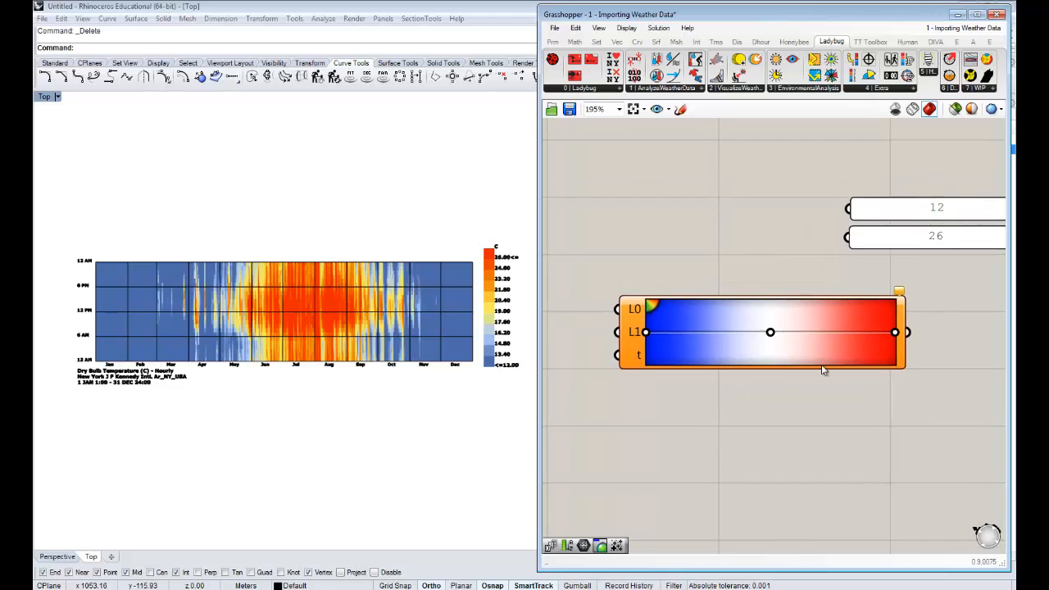
{"action": "scroll", "coordinate": [852, 346], "scroll_direction": "down", "scroll_amount": 2}
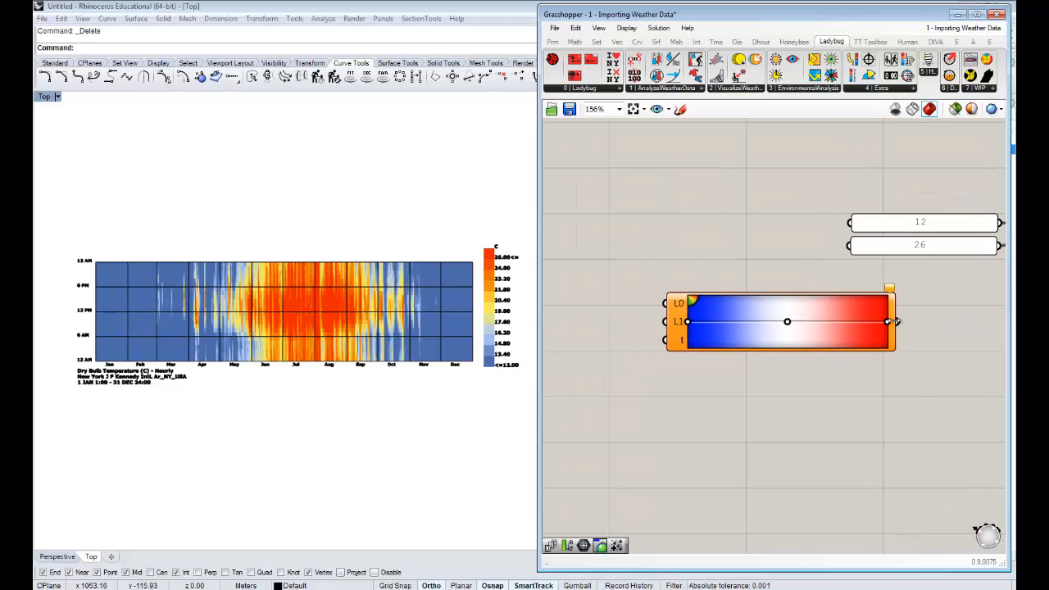
{"action": "mouse_move", "coordinate": [890, 290]}
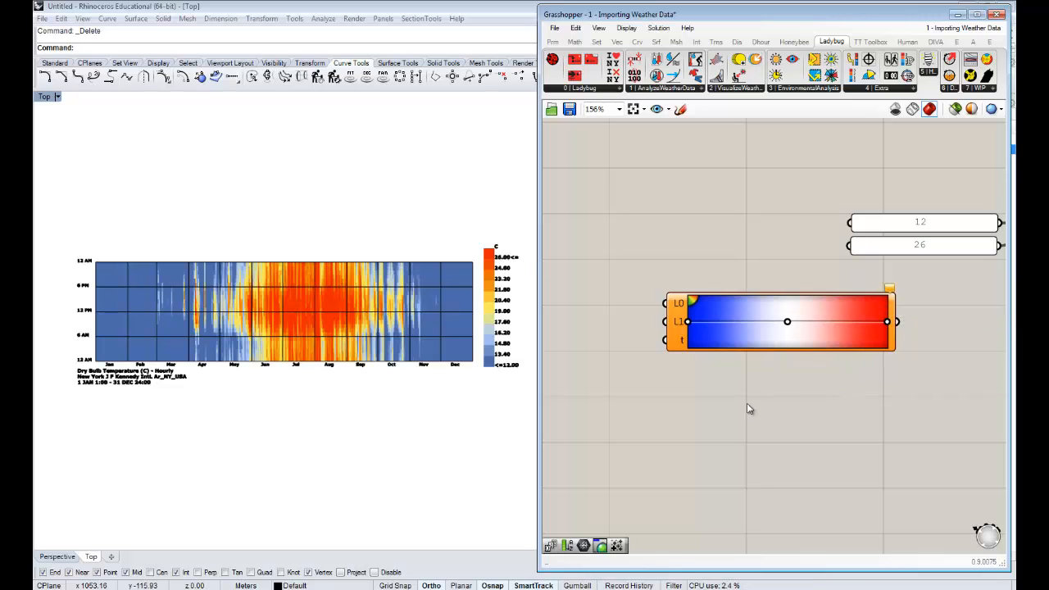
{"action": "right_click_drag", "start_coordinate": [749, 410], "coordinate": [869, 394]}
{"action": "mouse_move", "coordinate": [784, 339]}
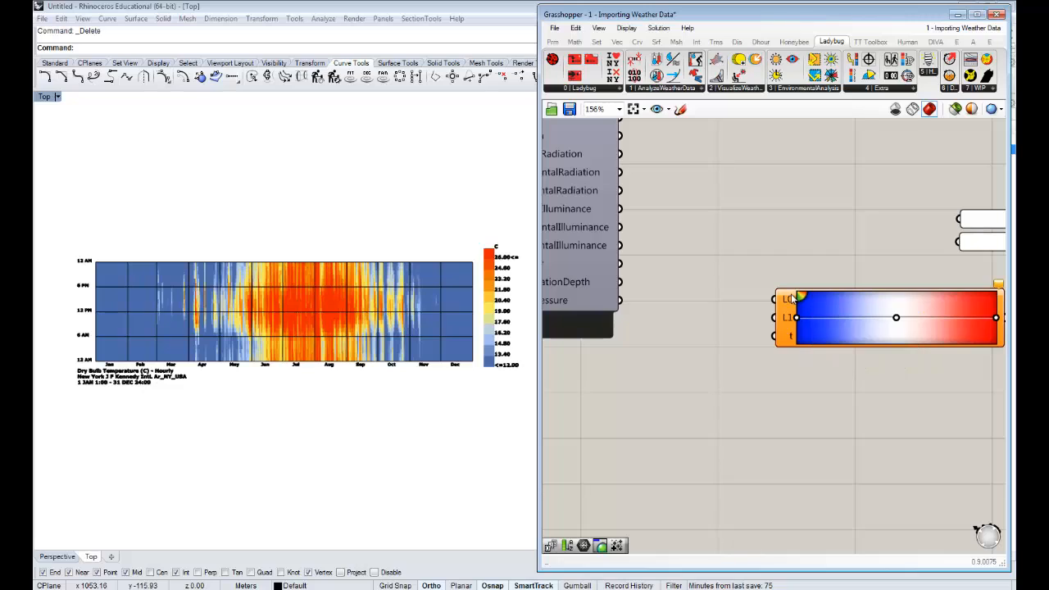
{"action": "mouse_move", "coordinate": [794, 298]}
{"action": "mouse_move", "coordinate": [787, 320]}
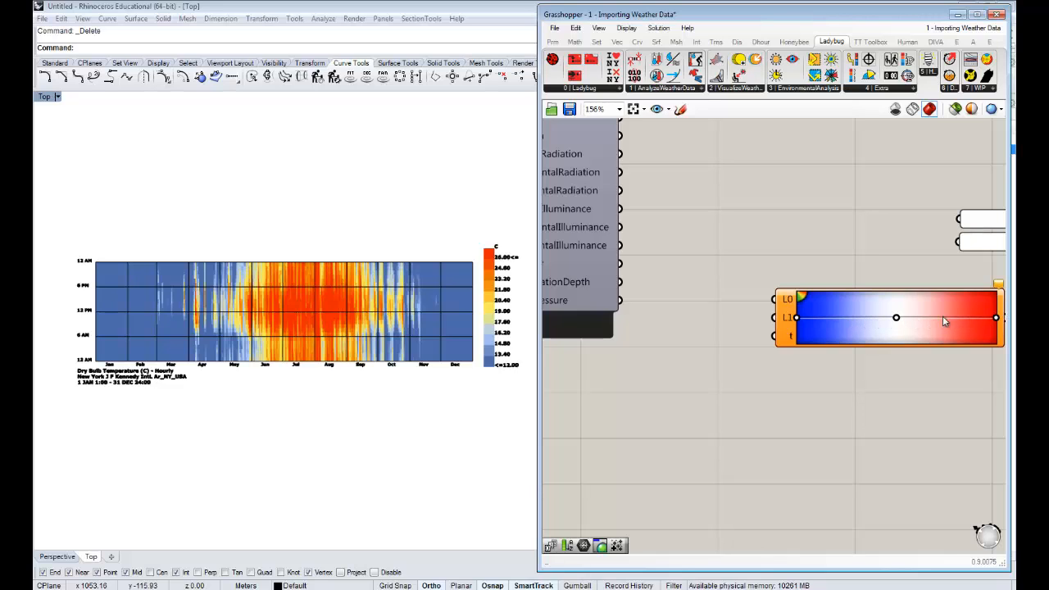
- Shift the Gradient slightly closer to the legend parameters and add a Series component on its input side
{"action": "right_click_drag", "start_coordinate": [896, 337], "coordinate": [817, 339]}
{"action": "right_click_drag", "start_coordinate": [720, 336], "coordinate": [742, 339]}
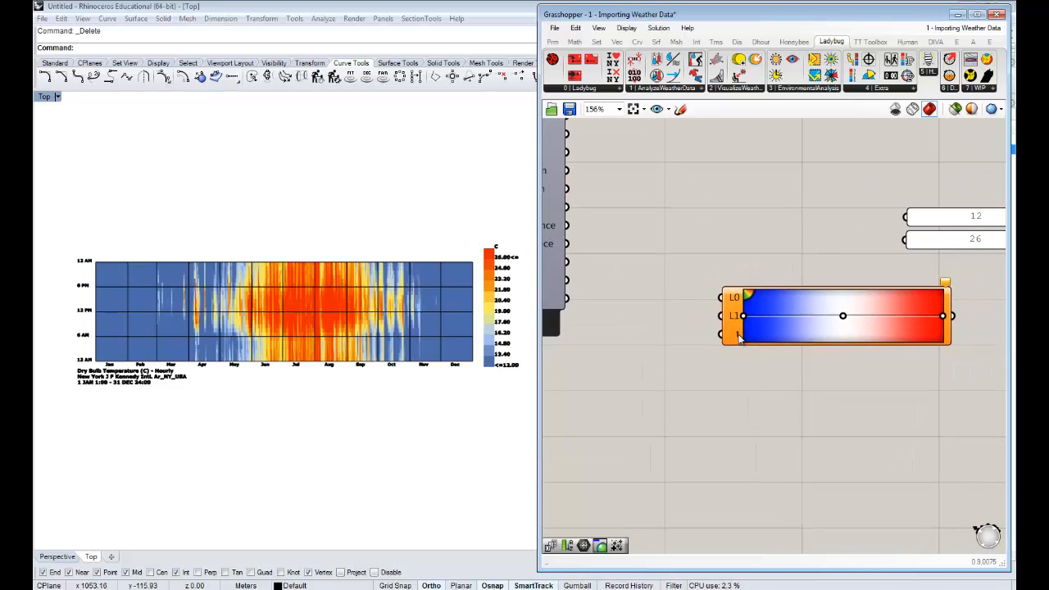
{"action": "left_click_drag", "start_coordinate": [744, 339], "coordinate": [774, 340]}
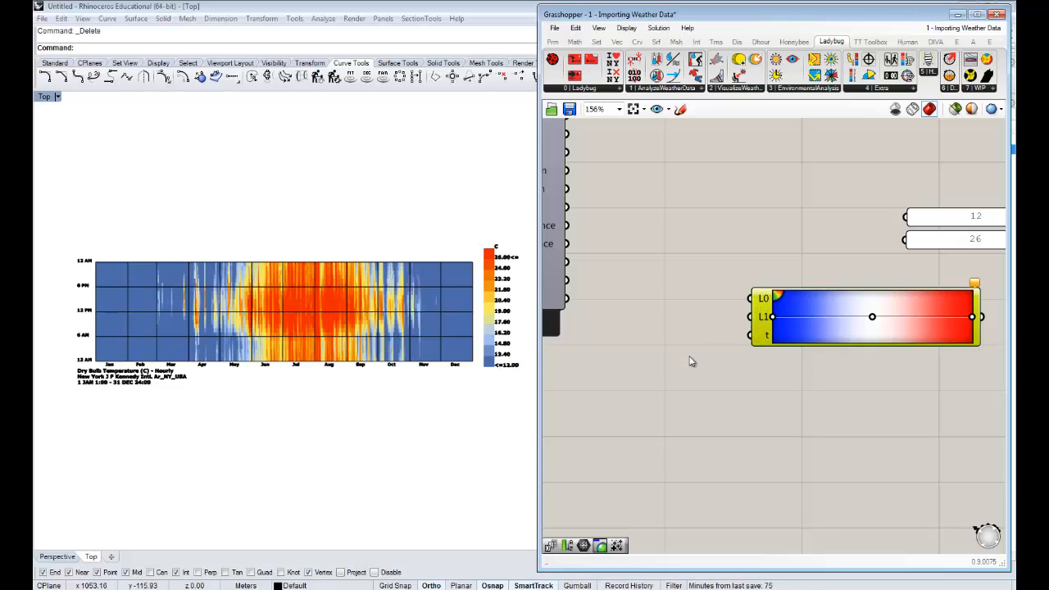
{"action": "double_click", "coordinate": [659, 314]}
{"action": "type", "text": "ser"}
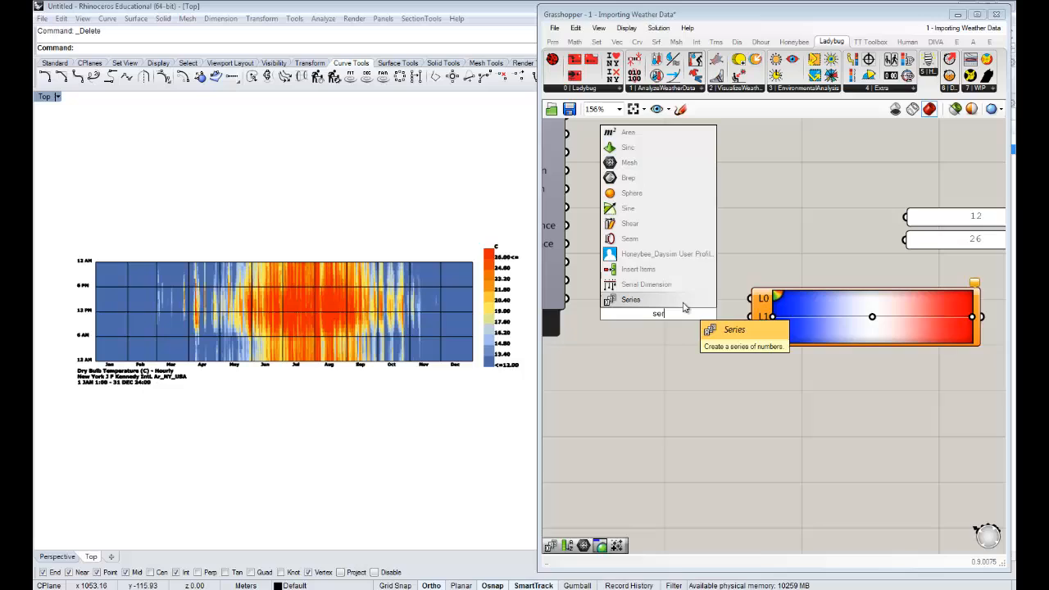
{"action": "left_click", "coordinate": [684, 307]}
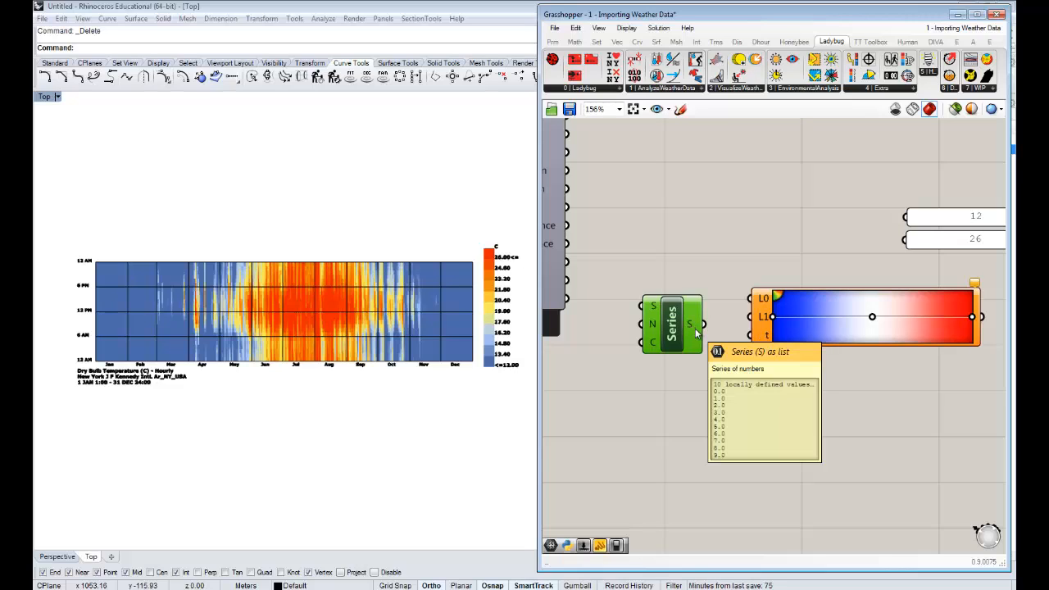
- Move Series and Gradient together to make room and add a panel containing .1 on the input side of Series
{"action": "left_click_drag", "start_coordinate": [822, 409], "coordinate": [624, 255]}
{"action": "left_click_drag", "start_coordinate": [687, 330], "coordinate": [808, 337]}
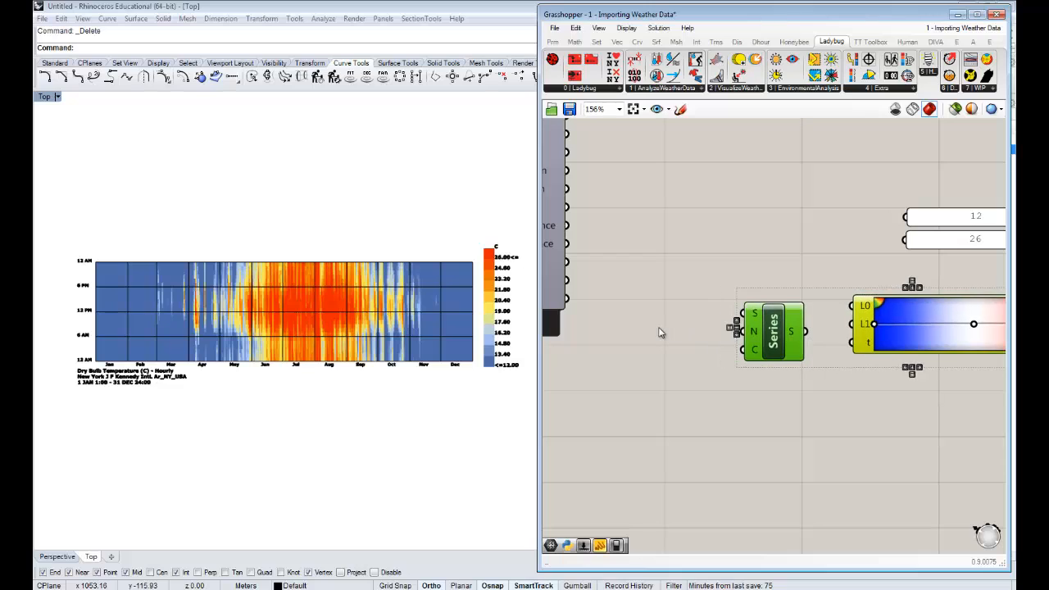
{"action": "double_click", "coordinate": [660, 331]}
{"action": "type", "text": "panel"}
{"action": "key", "text": "Return"}
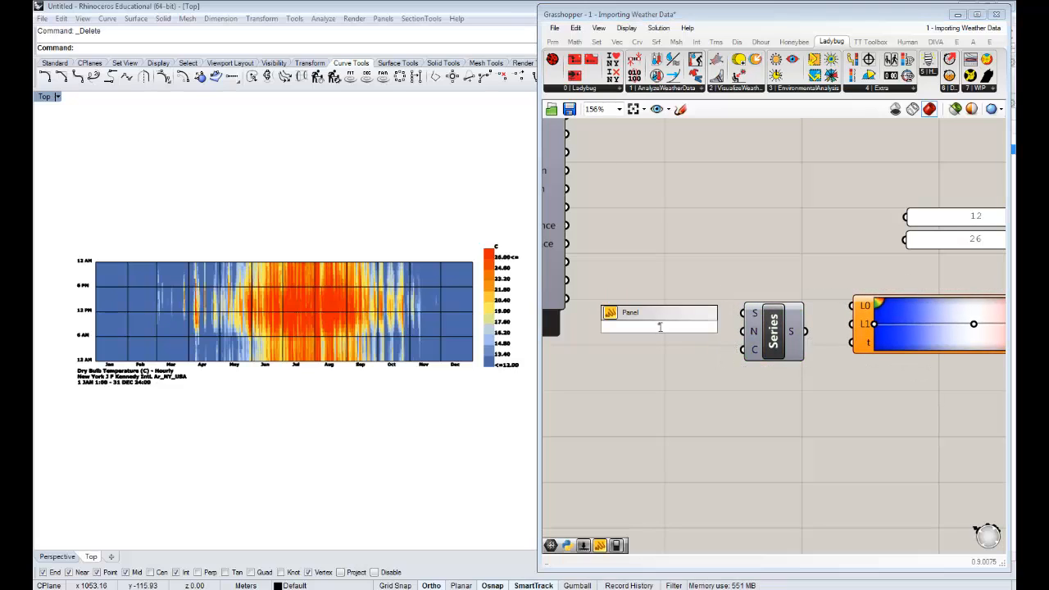
{"action": "type", "text": ".1"}
{"action": "key", "text": "Return"}
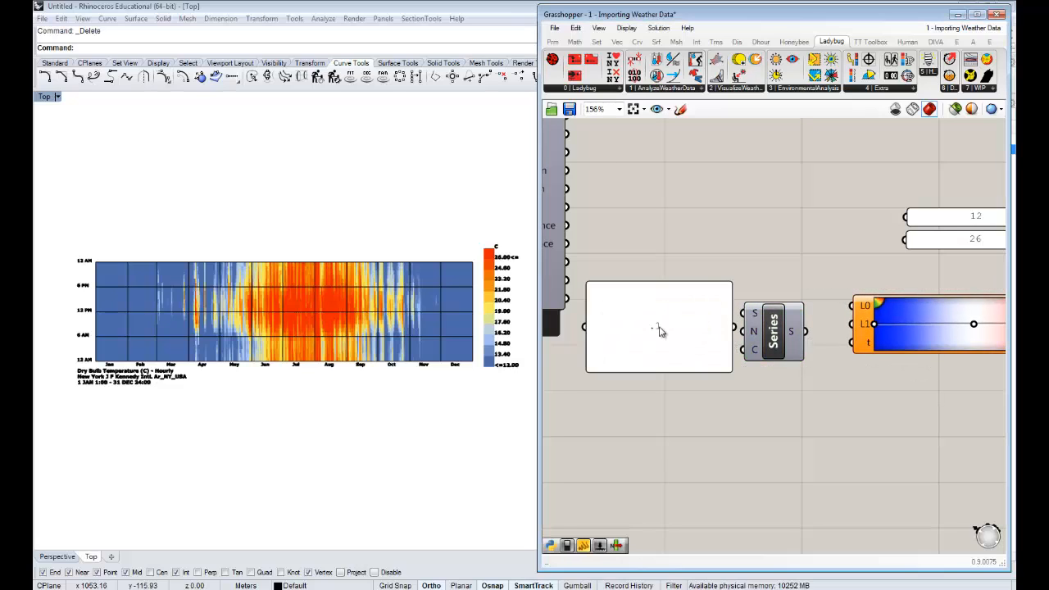
- Wire the .1 panel into the Series step input and Series into the Gradient's t input, moving the Gradient away from the legend parameters
{"action": "left_click_drag", "start_coordinate": [701, 282], "coordinate": [753, 330]}
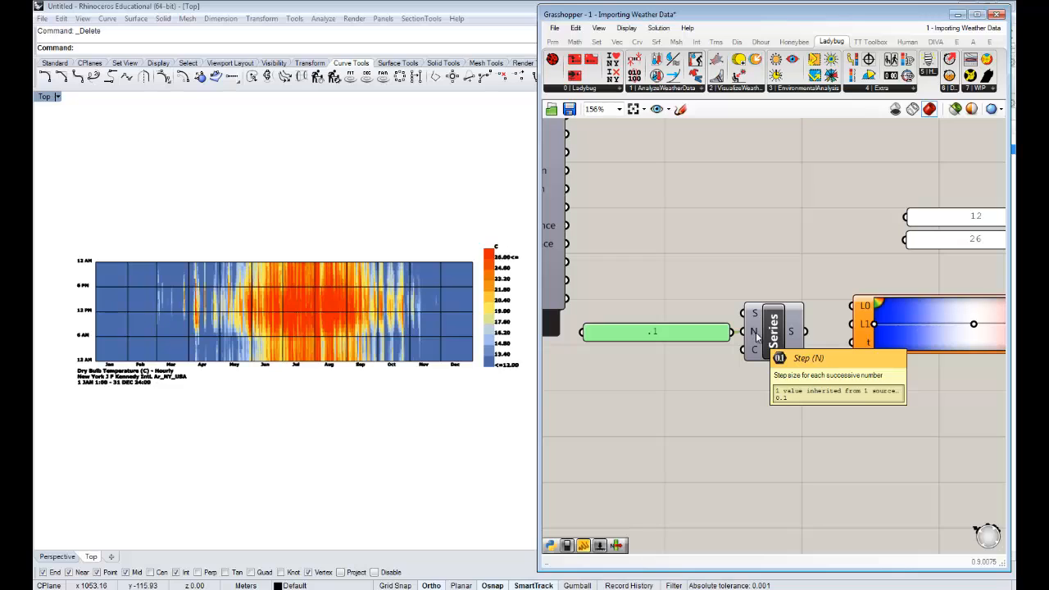
{"action": "left_click_drag", "start_coordinate": [804, 331], "coordinate": [852, 342]}
{"action": "right_click_drag", "start_coordinate": [906, 397], "coordinate": [640, 390]}
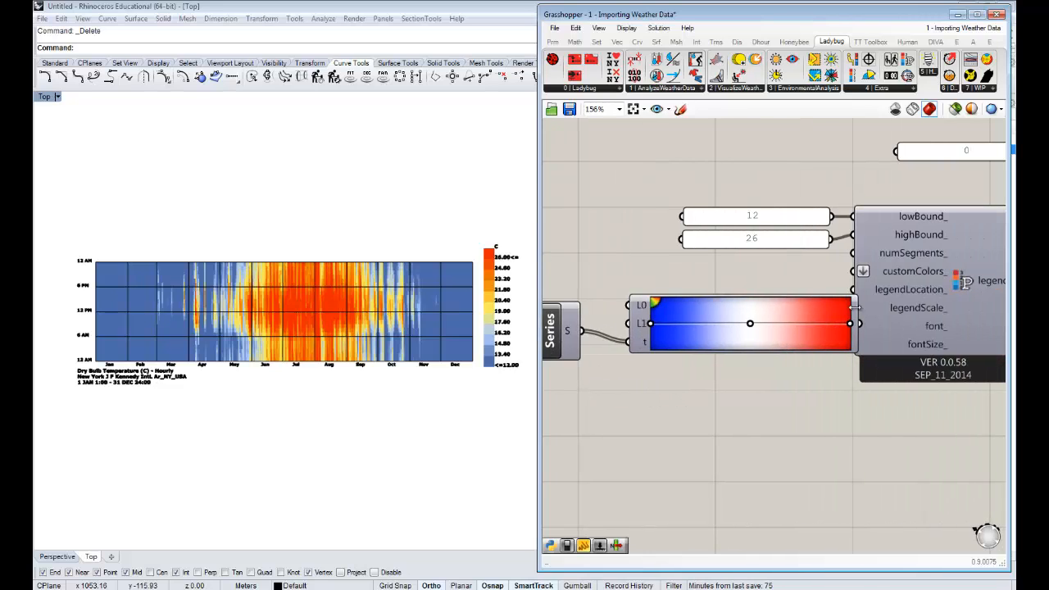
{"action": "left_click_drag", "start_coordinate": [820, 313], "coordinate": [787, 313]}
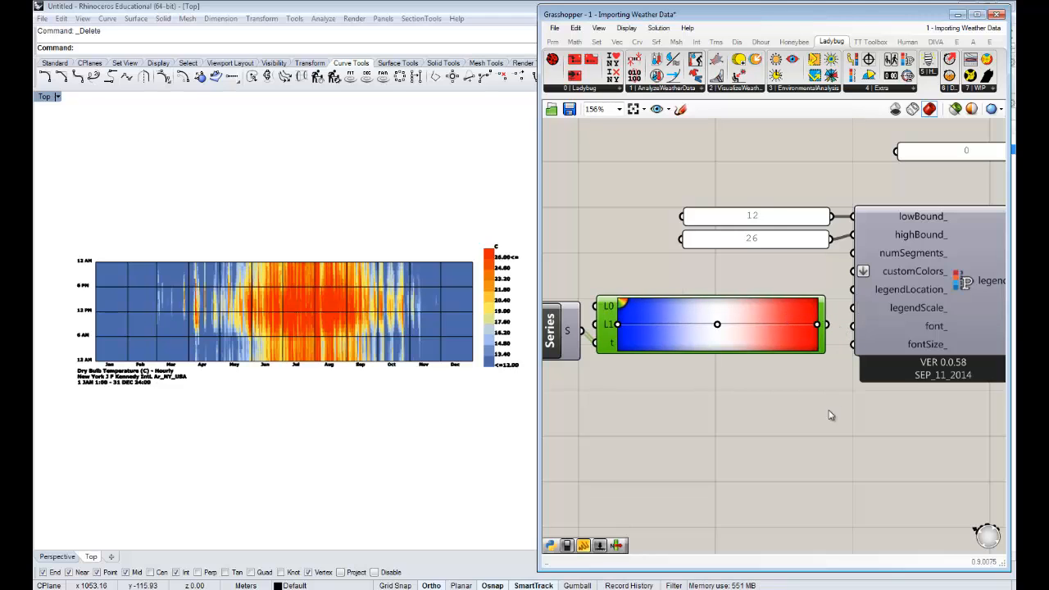
- Add a panel below the Gradient, feed it the Gradient's output, and enlarge it to show the whole colour list
{"action": "scroll", "coordinate": [812, 385], "scroll_direction": "down", "scroll_amount": 4}
{"action": "left_click", "coordinate": [747, 387]}
{"action": "double_click", "coordinate": [747, 386]}
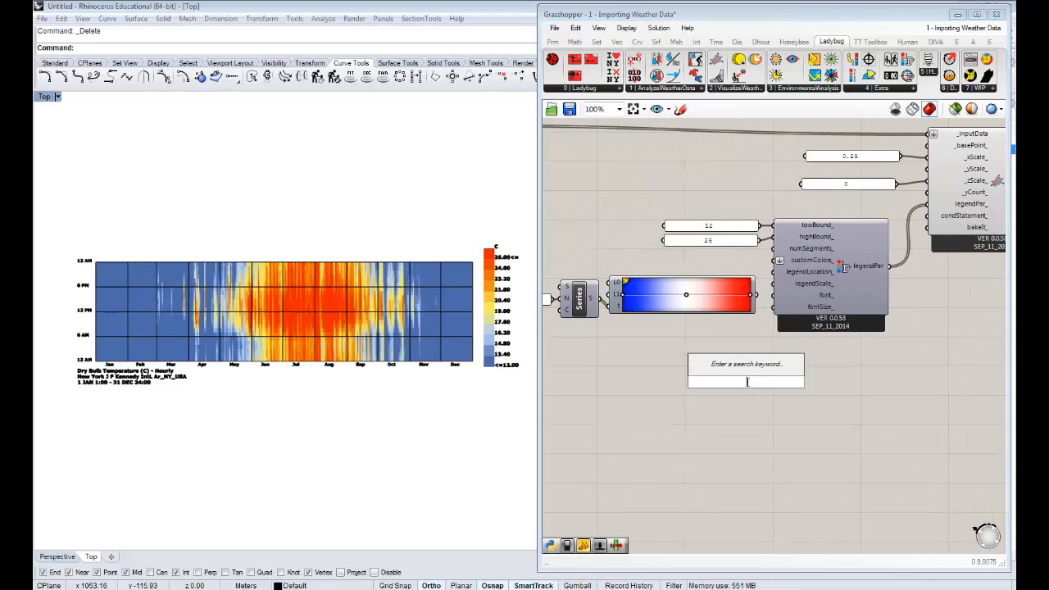
{"action": "type", "text": "pane"}
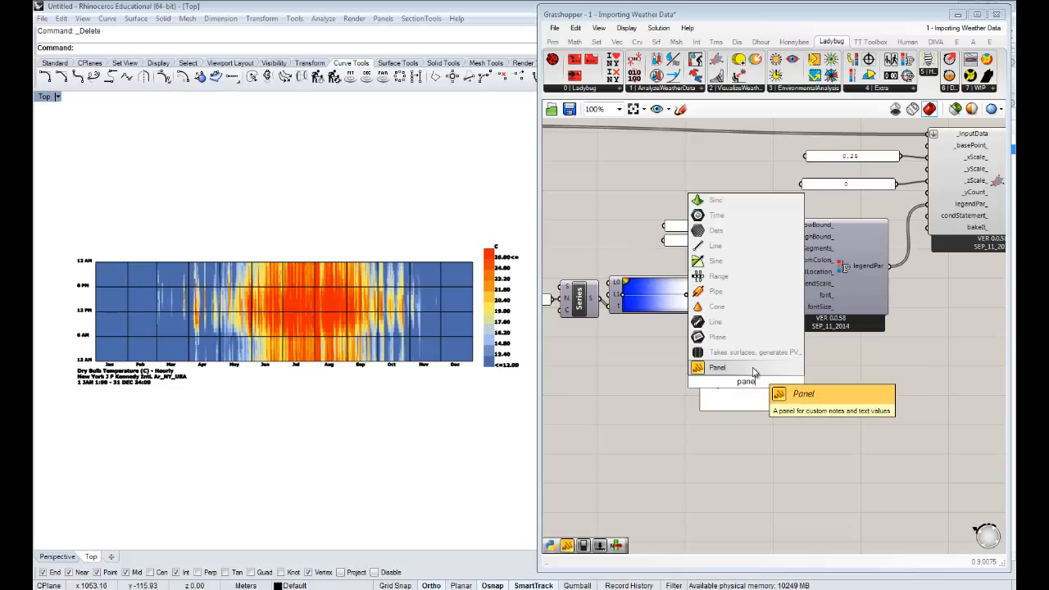
{"action": "left_click", "coordinate": [753, 366]}
{"action": "left_click_drag", "start_coordinate": [754, 295], "coordinate": [698, 384]}
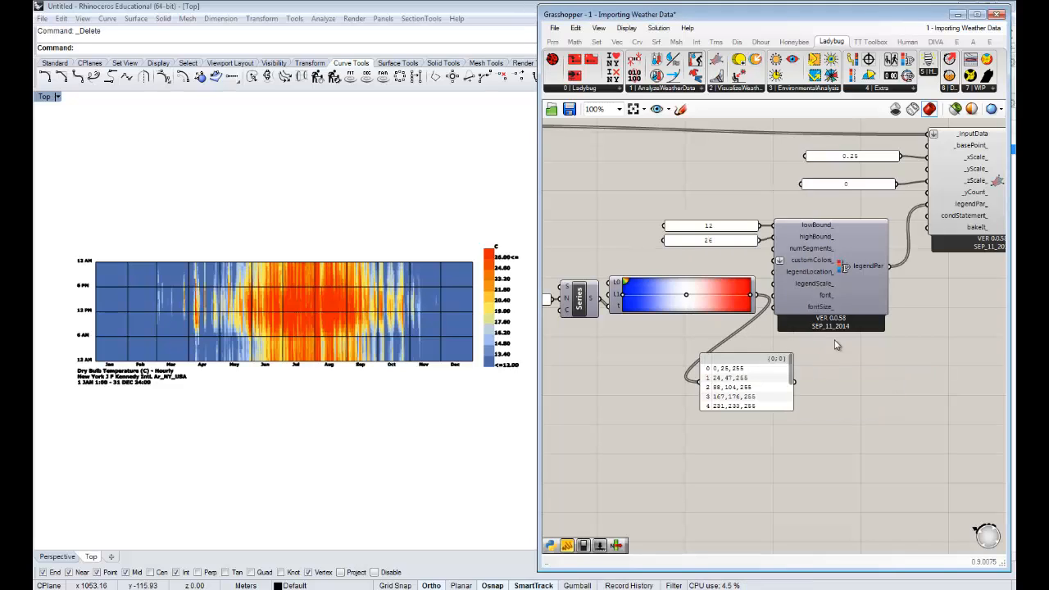
{"action": "left_click_drag", "start_coordinate": [767, 410], "coordinate": [767, 466]}
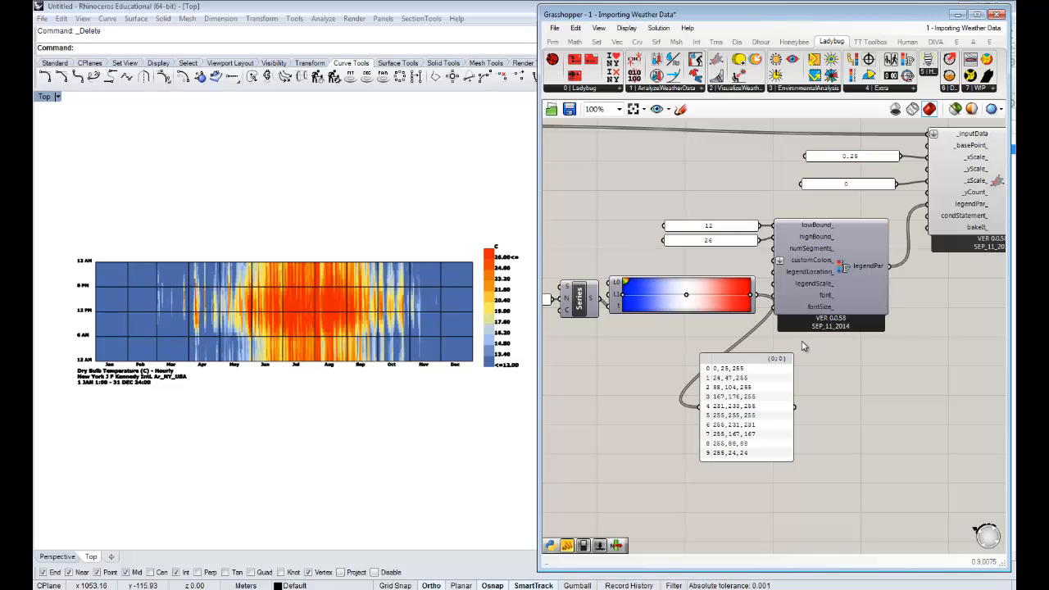
- Connect the Gradient's output to the customColors_ input of the legend parameters, shifting that component slightly away from the Gradient
{"action": "left_click", "coordinate": [841, 291]}
{"action": "left_click_drag", "start_coordinate": [753, 295], "coordinate": [791, 261]}
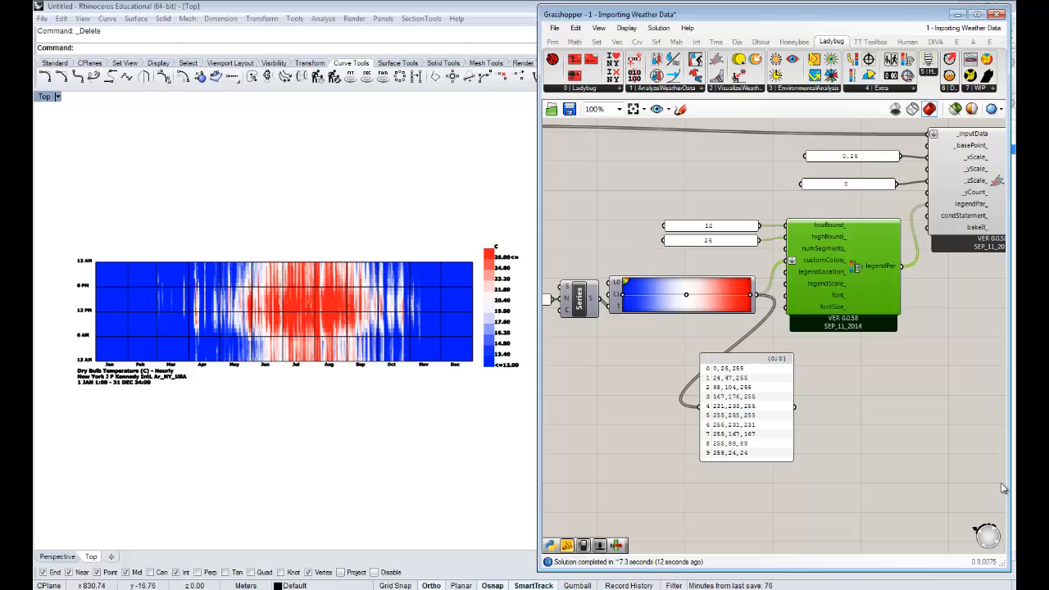
- Move the legend parameters component slightly up together with its bound panels, Gradient, Series and .1 panel
{"action": "scroll", "coordinate": [899, 399], "scroll_direction": "down", "scroll_amount": 3}
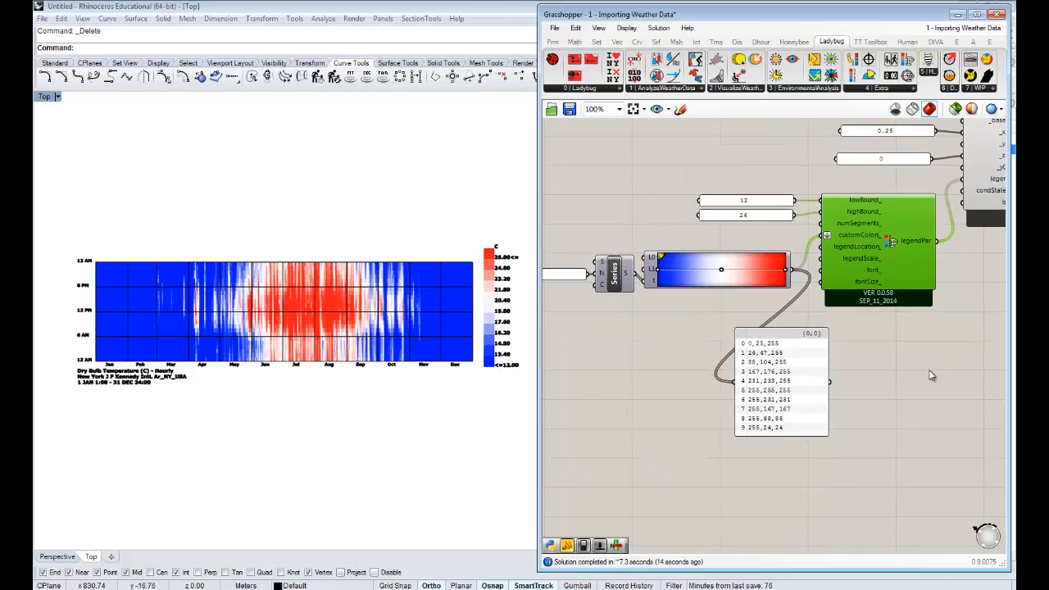
{"action": "right_click_drag", "start_coordinate": [890, 409], "coordinate": [863, 393]}
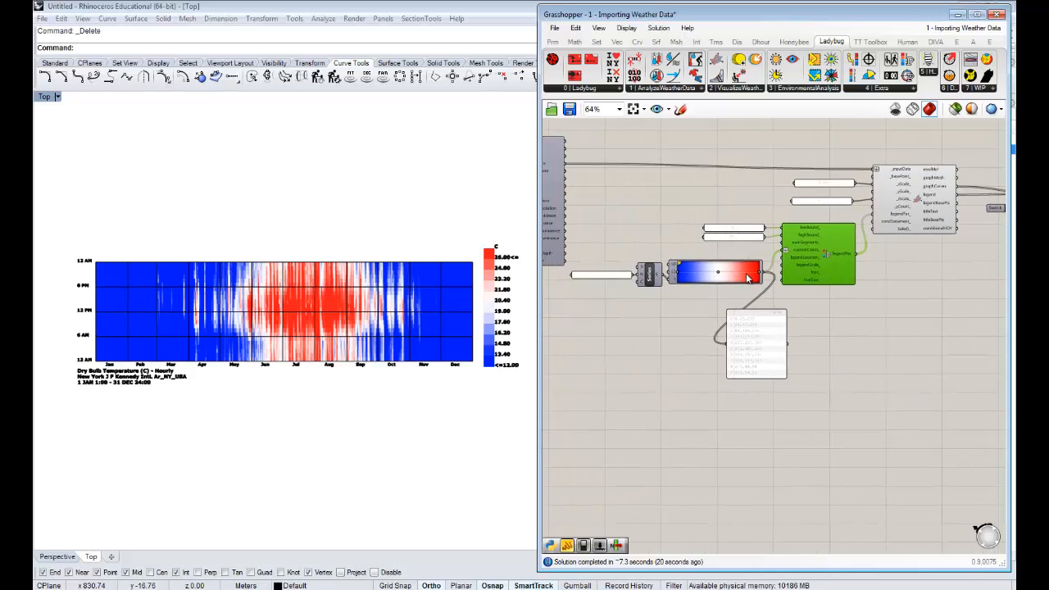
{"action": "left_click_drag", "start_coordinate": [844, 294], "coordinate": [617, 218]}
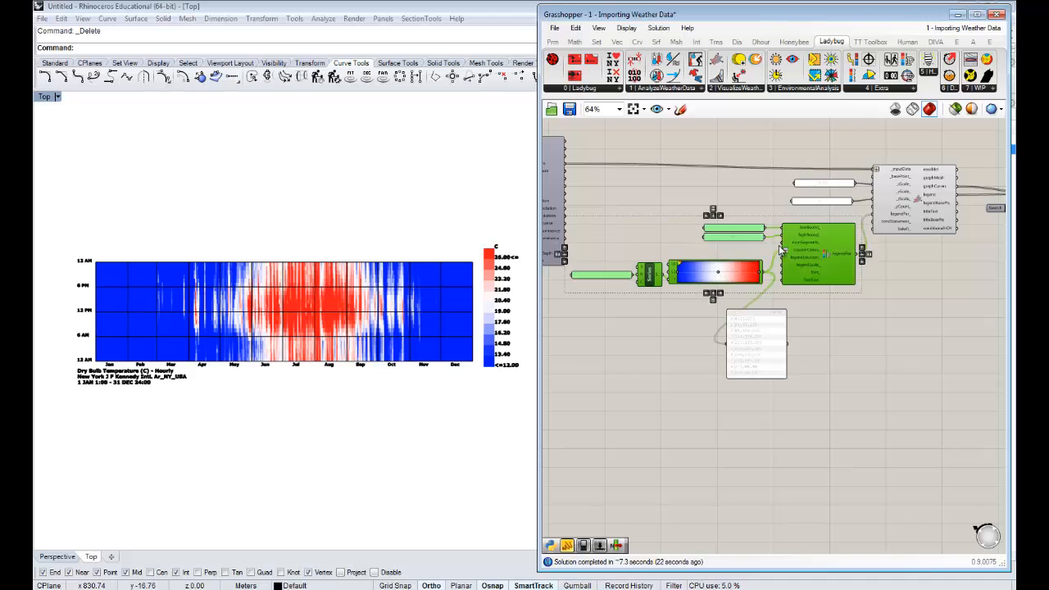
{"action": "left_click_drag", "start_coordinate": [814, 259], "coordinate": [813, 246]}
{"action": "left_click", "coordinate": [874, 294]}
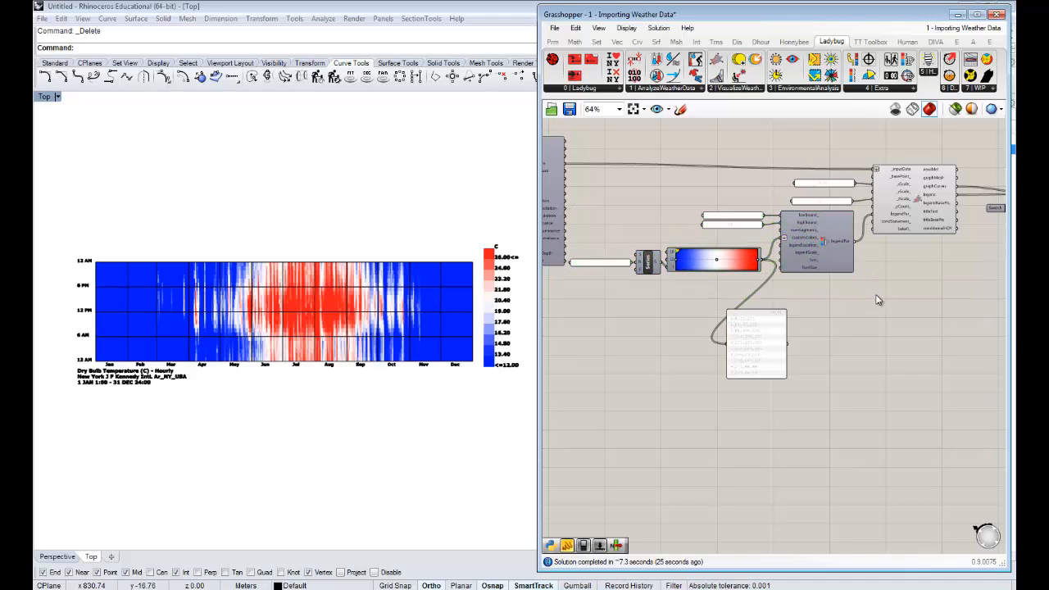
- Move the 3D Chart component slightly away from the legend parameters and read the description of its condStatement_ input
{"action": "right_click_drag", "start_coordinate": [842, 298], "coordinate": [801, 301]}
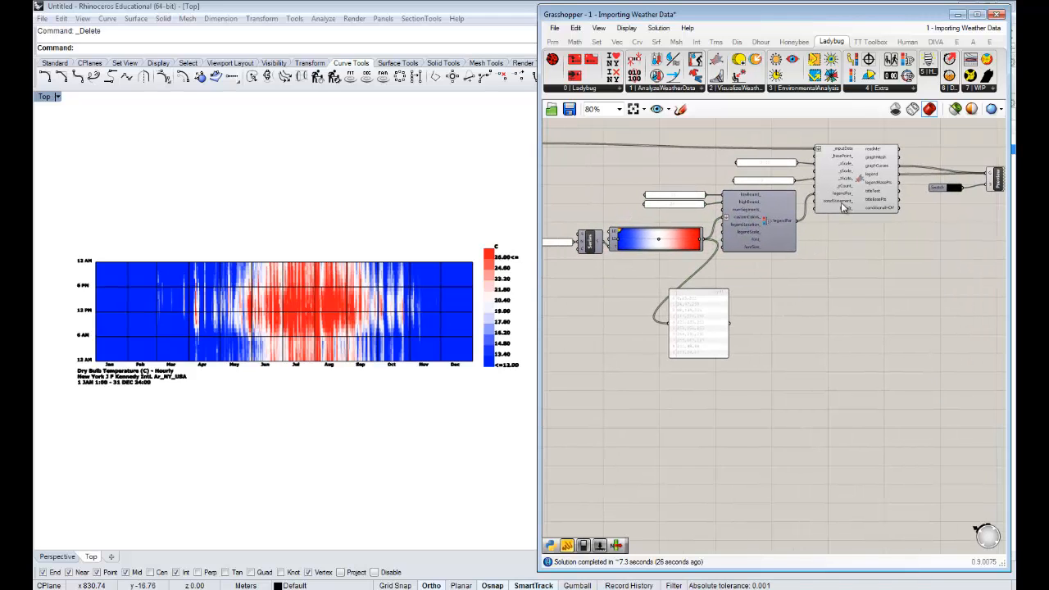
{"action": "scroll", "coordinate": [841, 207], "scroll_direction": "up", "scroll_amount": 2}
{"action": "scroll", "coordinate": [860, 212], "scroll_direction": "up", "scroll_amount": 1}
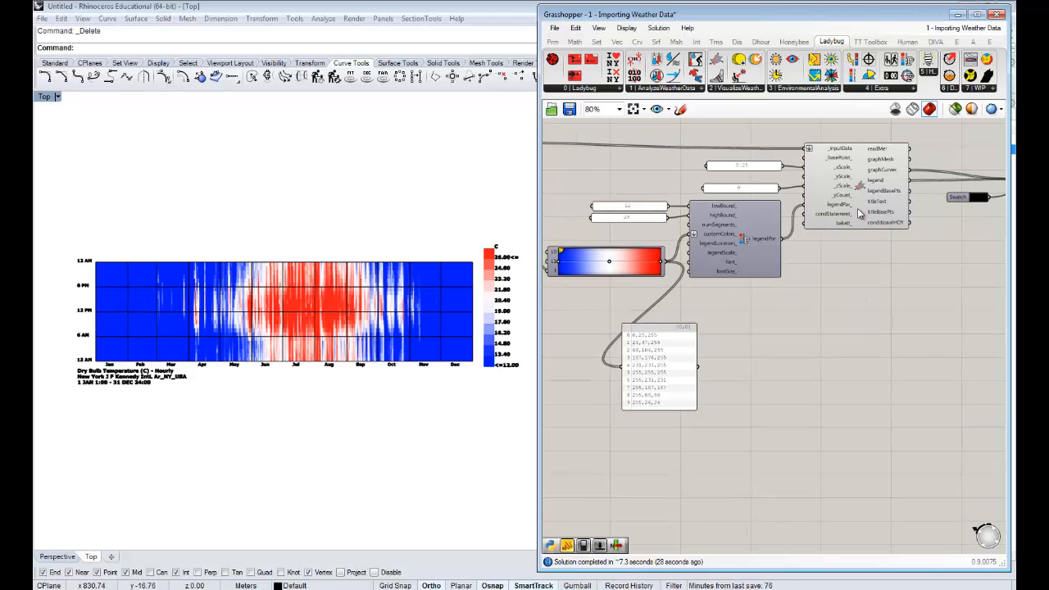
{"action": "left_click_drag", "start_coordinate": [859, 214], "coordinate": [885, 213]}
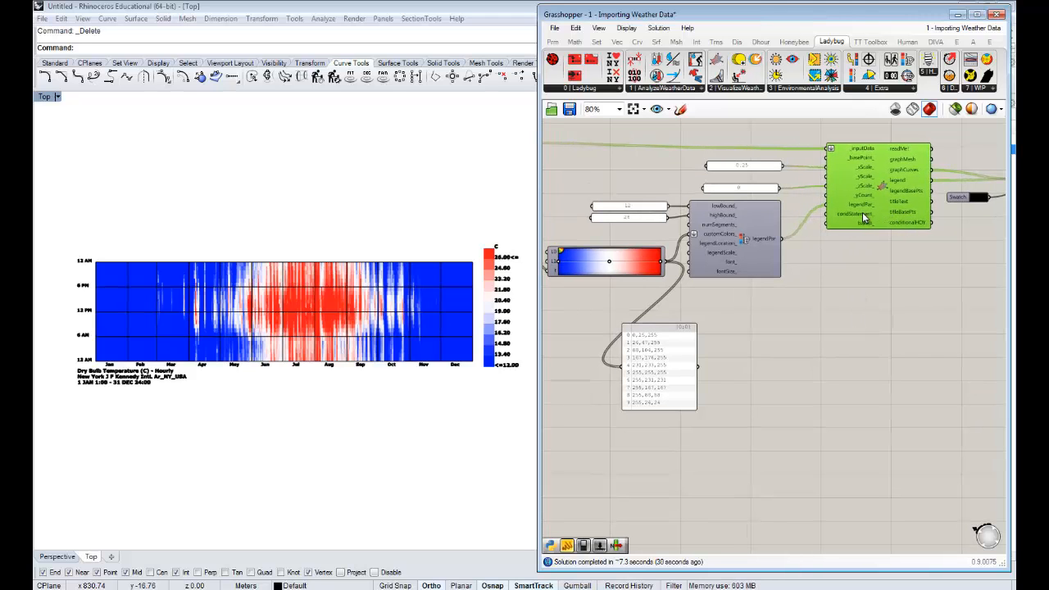
{"action": "scroll", "coordinate": [862, 212], "scroll_direction": "up", "scroll_amount": 3}
{"action": "mouse_move", "coordinate": [864, 217]}
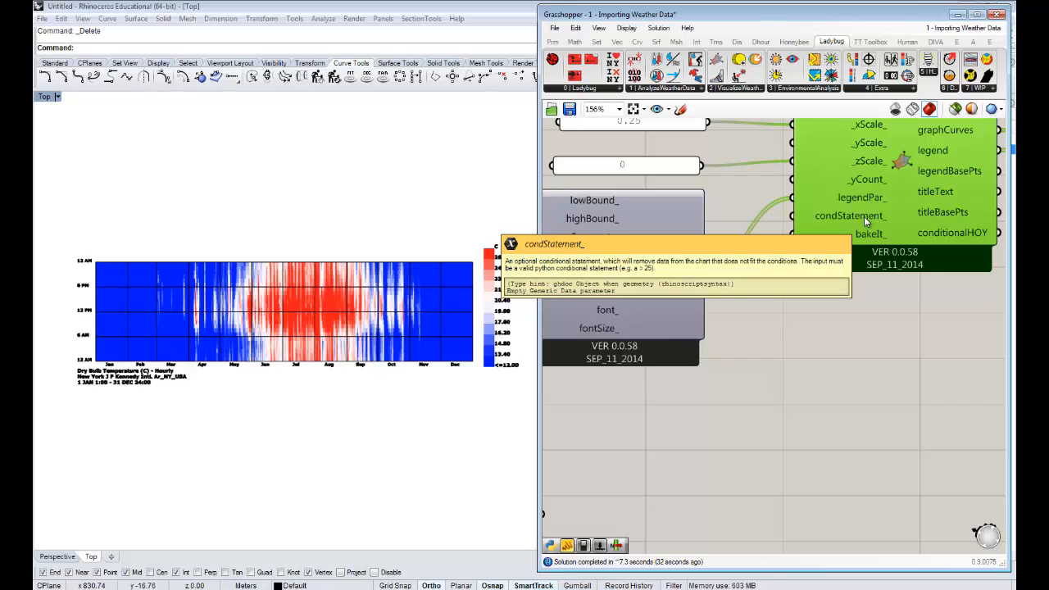
{"action": "scroll", "coordinate": [864, 216], "scroll_direction": "down", "scroll_amount": 1}
{"action": "left_click", "coordinate": [863, 295]}
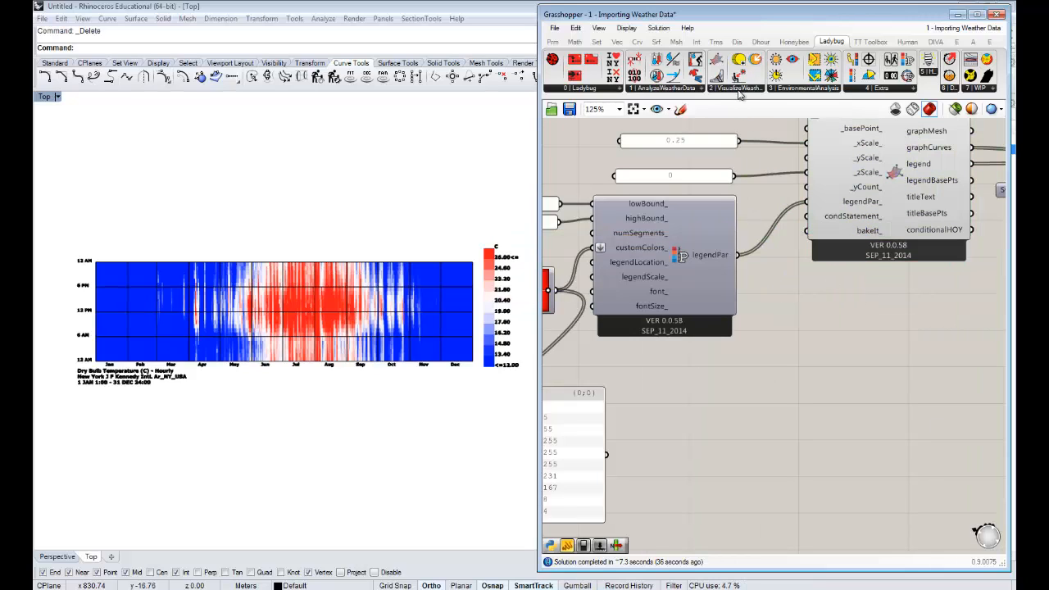
{"action": "right_click_drag", "start_coordinate": [839, 342], "coordinate": [855, 332]}
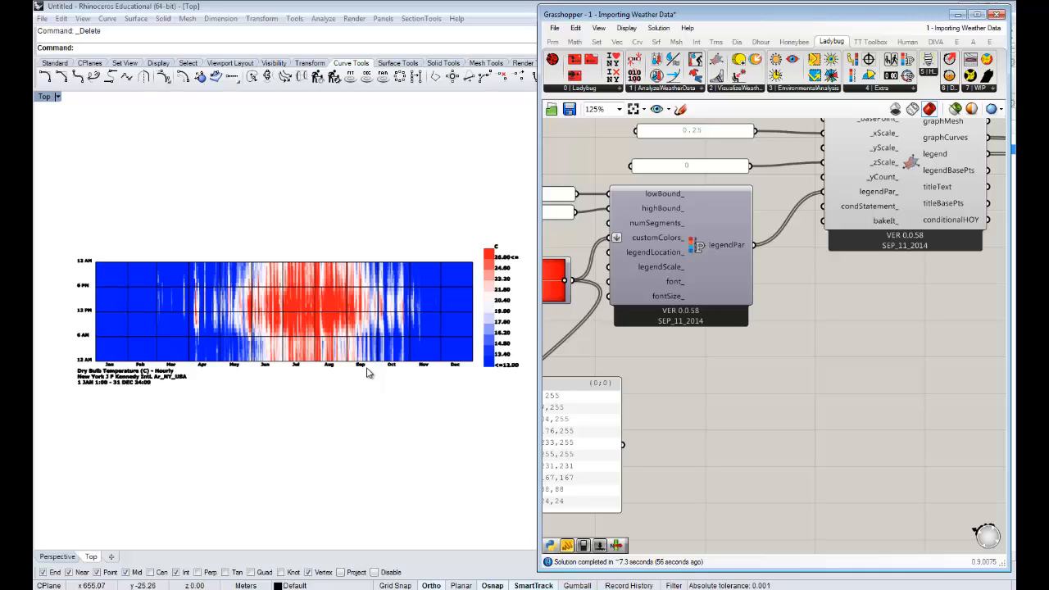
{"action": "right_click_drag", "start_coordinate": [851, 340], "coordinate": [861, 320]}
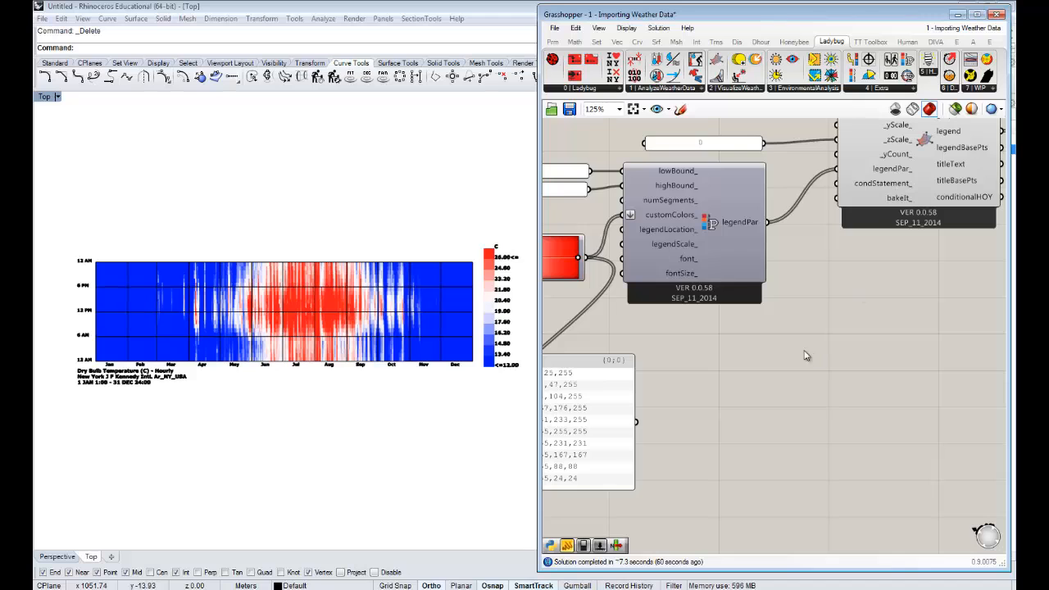
{"action": "right_click_drag", "start_coordinate": [806, 356], "coordinate": [763, 351]}
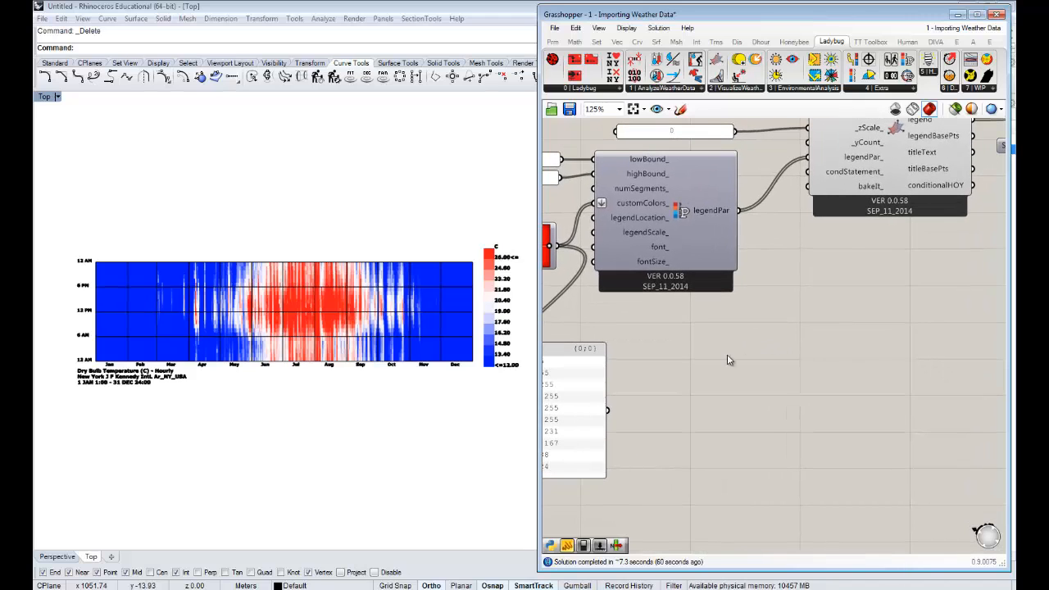
{"action": "right_click_drag", "start_coordinate": [788, 289], "coordinate": [735, 382]}
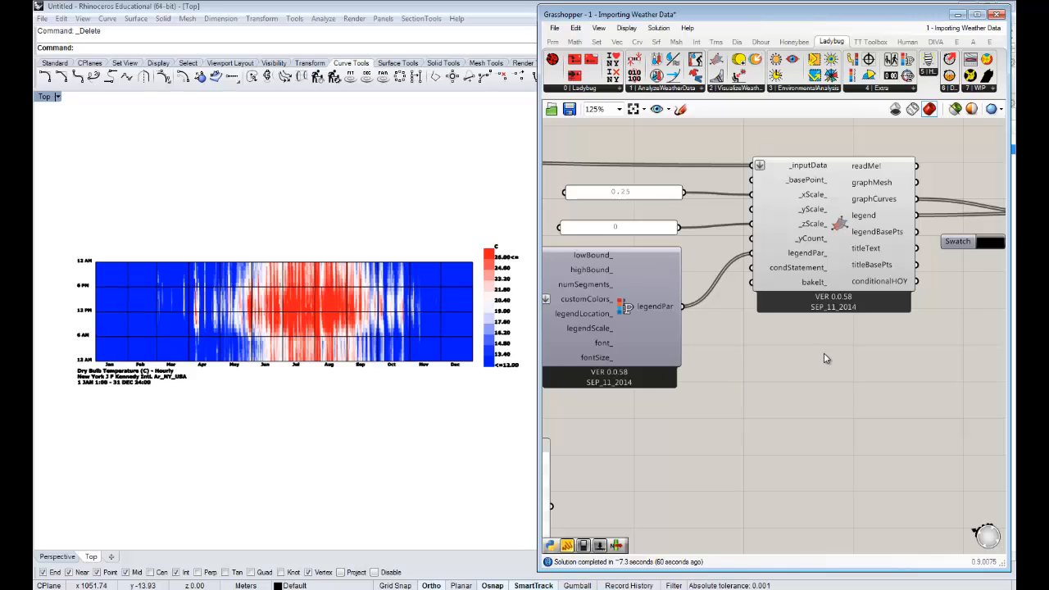
{"action": "right_click_drag", "start_coordinate": [798, 392], "coordinate": [806, 372]}
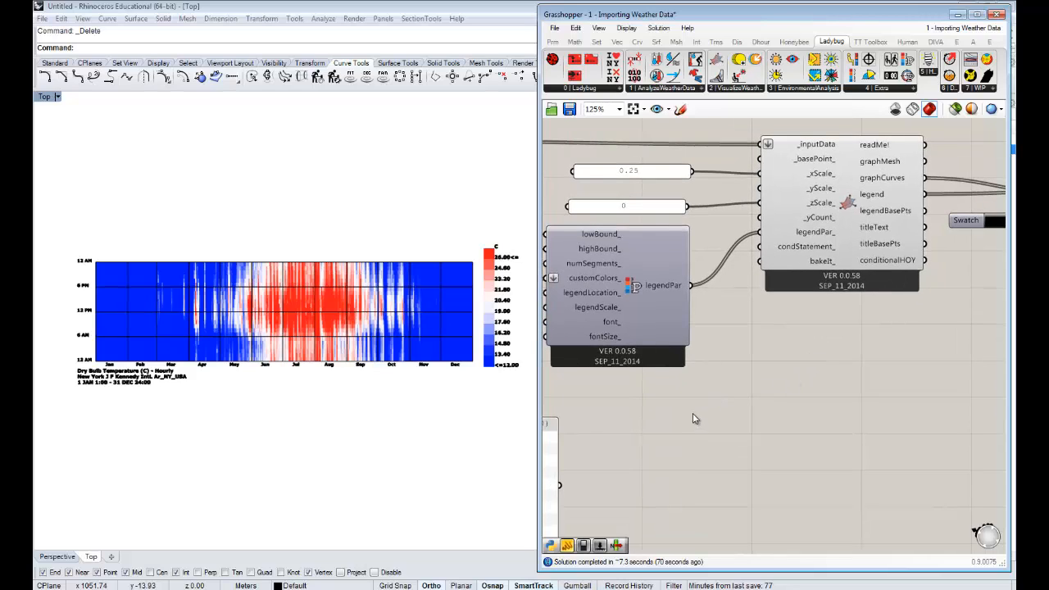
- Add a panel containing a>12 below the legend parameters and shrink it to a single line
{"action": "double_click", "coordinate": [692, 413]}
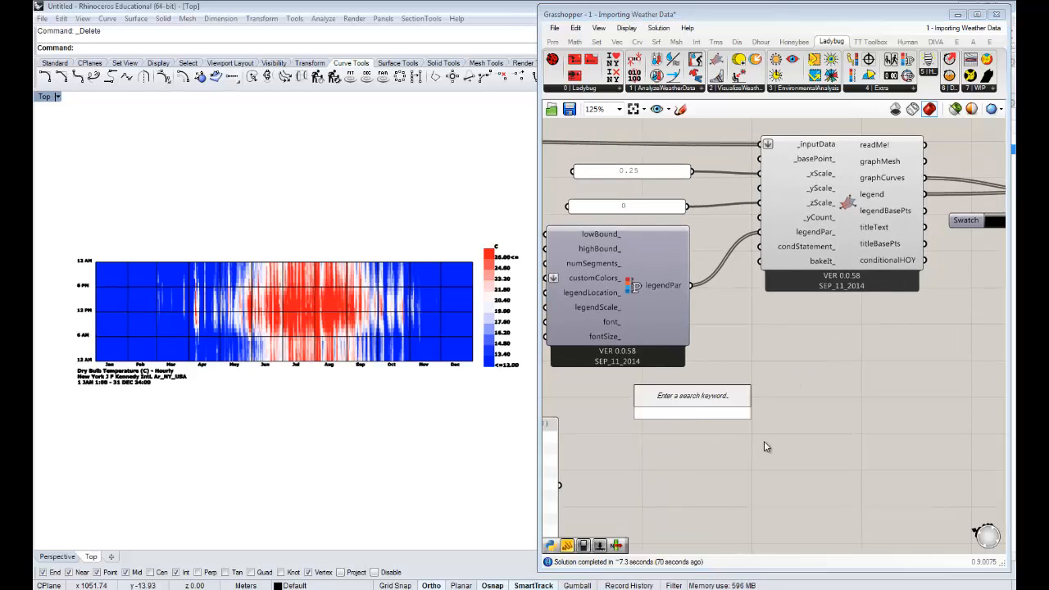
{"action": "type", "text": "\""}
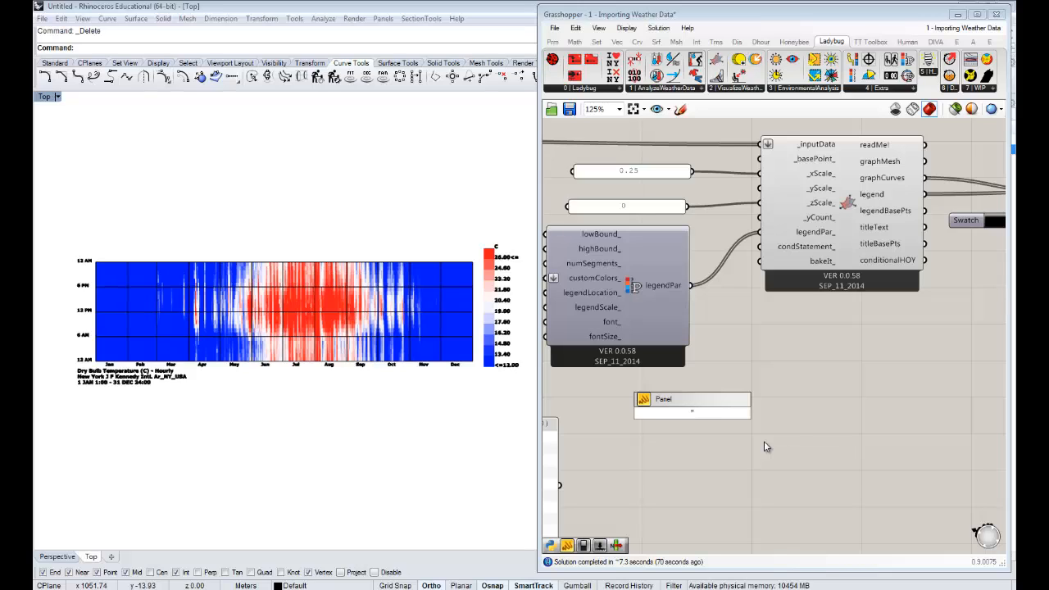
{"action": "type", "text": "a>12"}
{"action": "key", "text": "Return"}
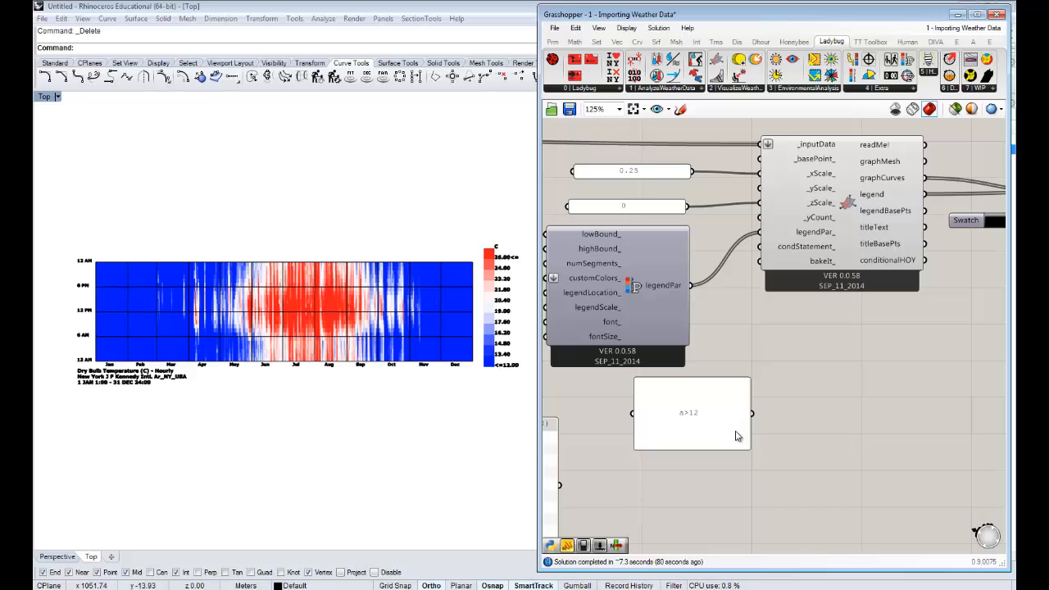
{"action": "left_click_drag", "start_coordinate": [729, 450], "coordinate": [732, 392]}
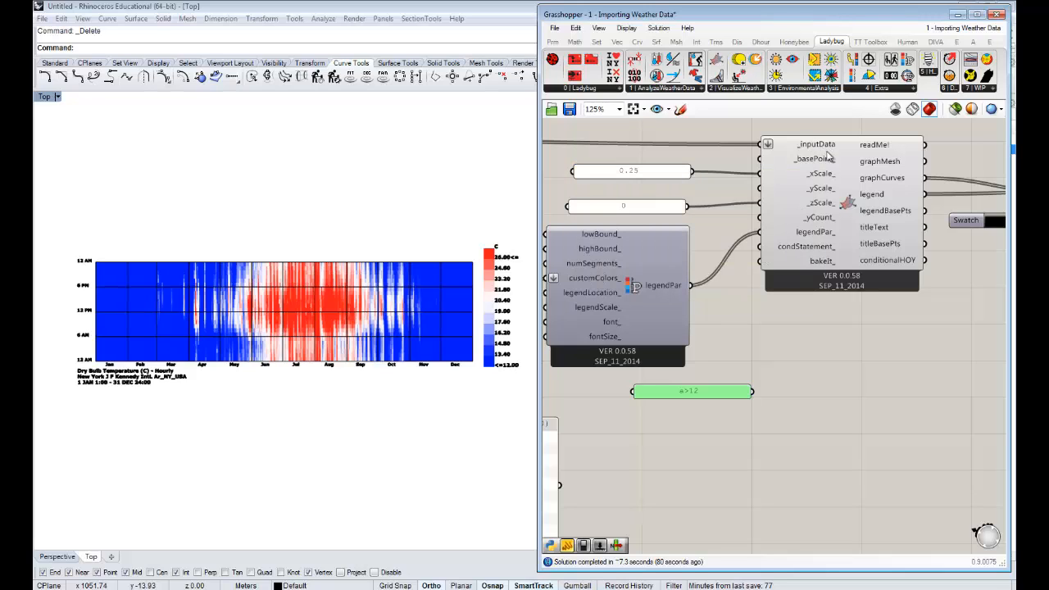
- Connect the a>12 panel to the 3D Chart's condStatement_ input and reposition the panel just below the legend parameters
{"action": "left_click_drag", "start_coordinate": [721, 394], "coordinate": [760, 247]}
{"action": "left_click", "coordinate": [751, 397]}
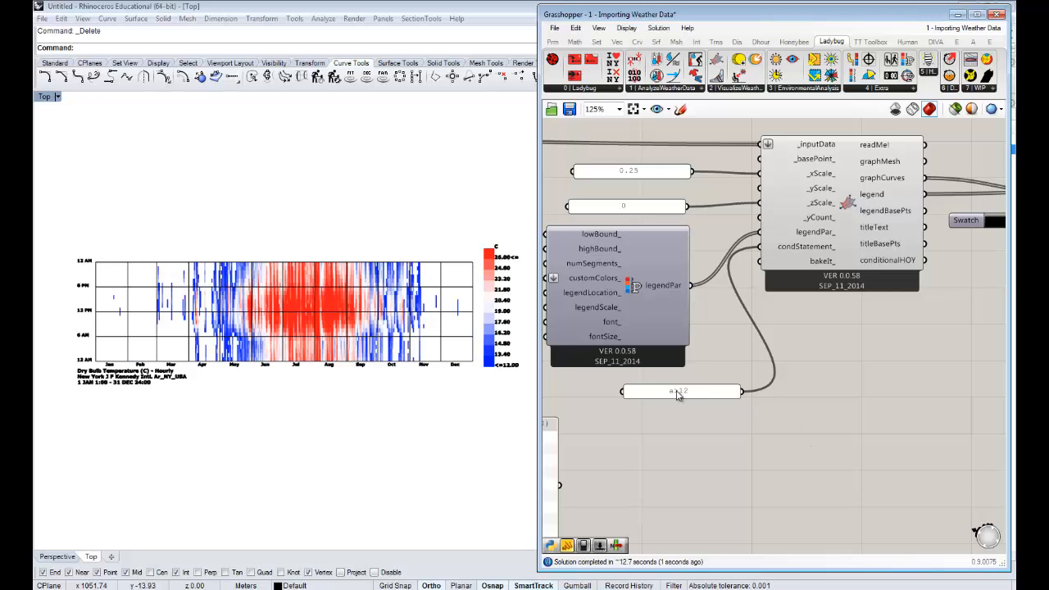
{"action": "left_click_drag", "start_coordinate": [702, 394], "coordinate": [687, 391]}
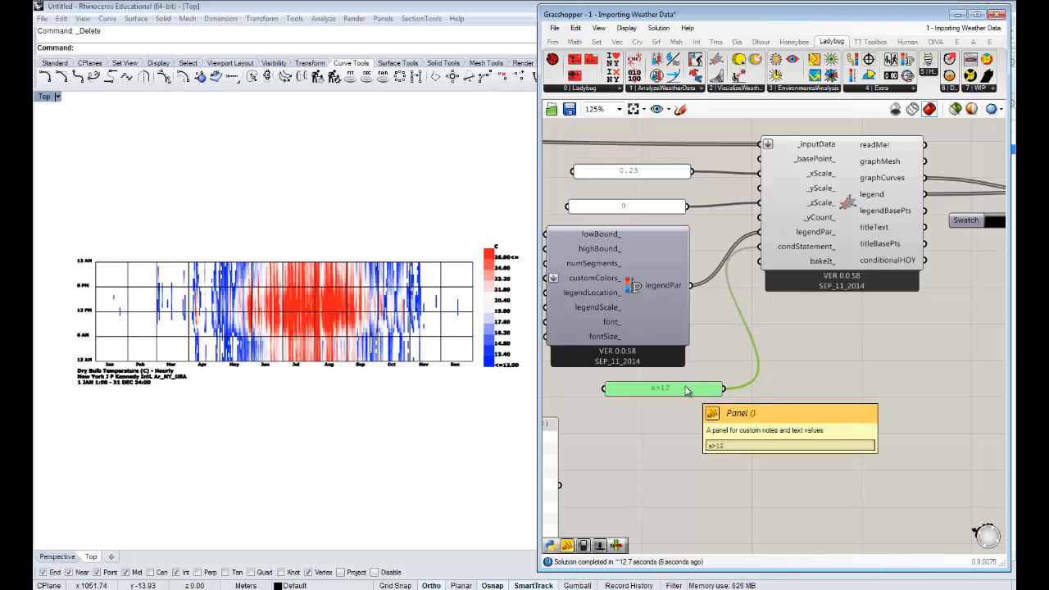
{"action": "mouse_move", "coordinate": [688, 389]}
{"action": "left_mouse_down"}
{"action": "mouse_move", "coordinate": [668, 391]}
{"action": "mouse_move", "coordinate": [700, 389]}
{"action": "left_mouse_up"}
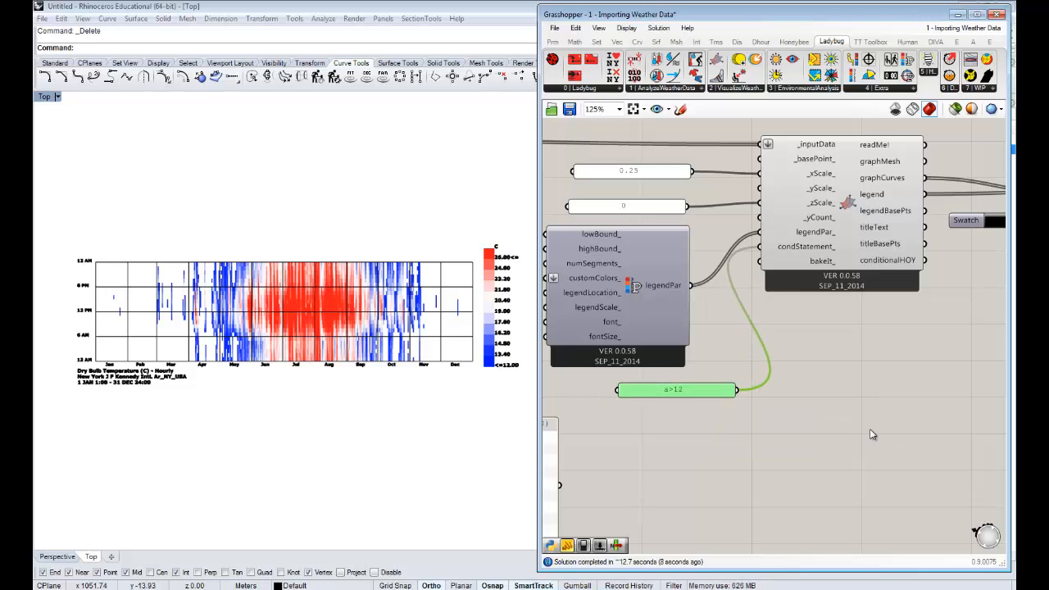
{"action": "left_click", "coordinate": [869, 429]}
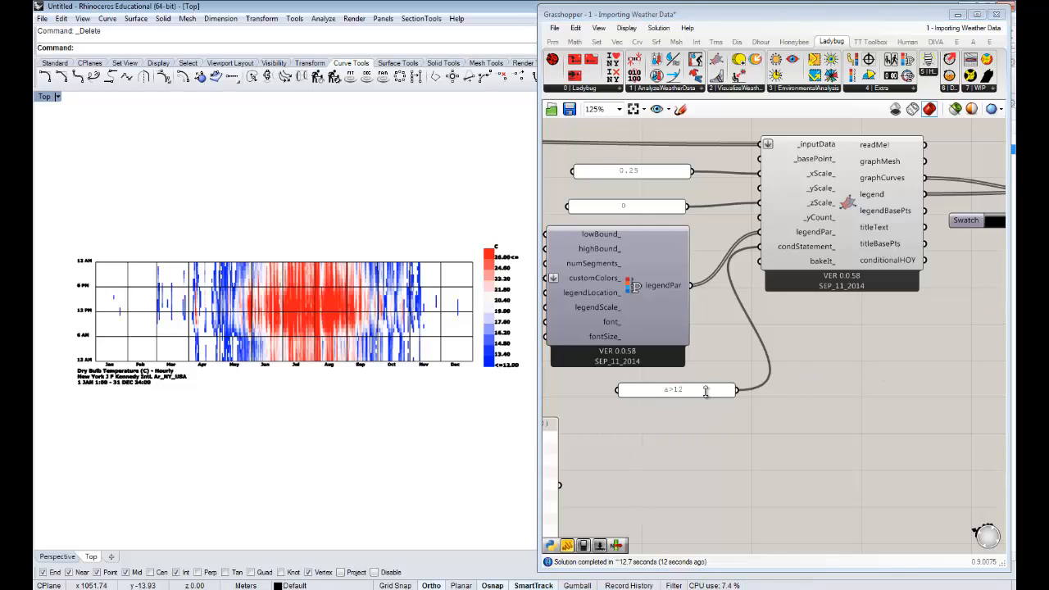
{"action": "right_click_drag", "start_coordinate": [751, 405], "coordinate": [758, 399]}
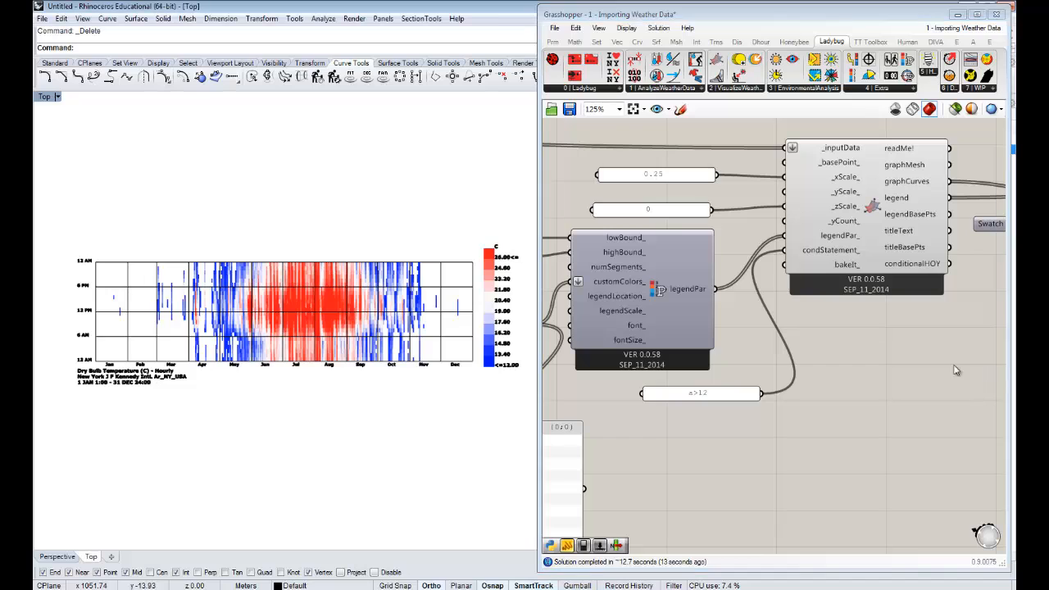
{"action": "right_click_drag", "start_coordinate": [877, 390], "coordinate": [869, 386]}
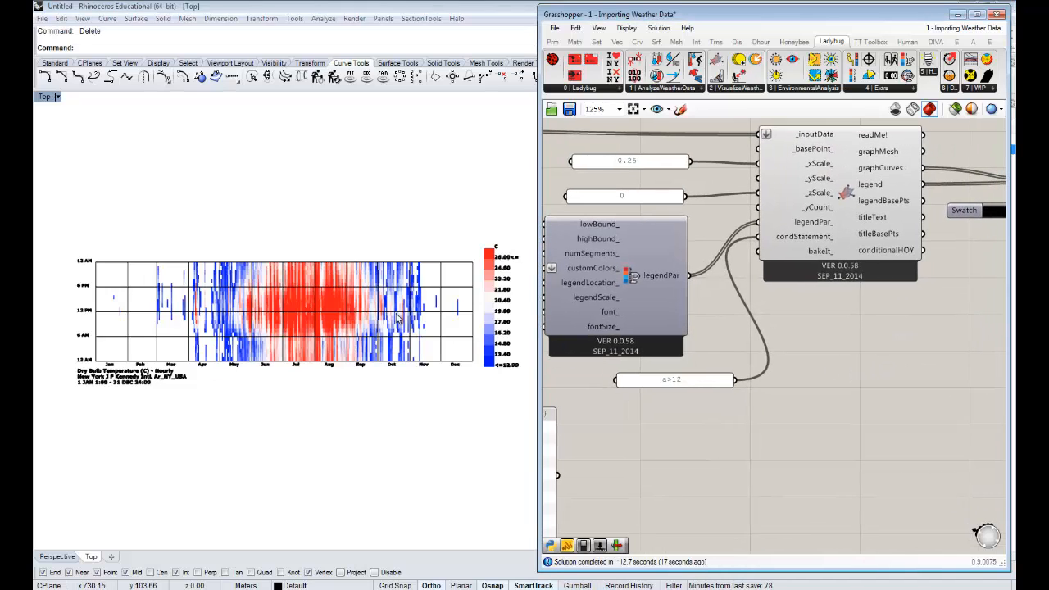
{"action": "right_click_drag", "start_coordinate": [819, 415], "coordinate": [834, 414]}
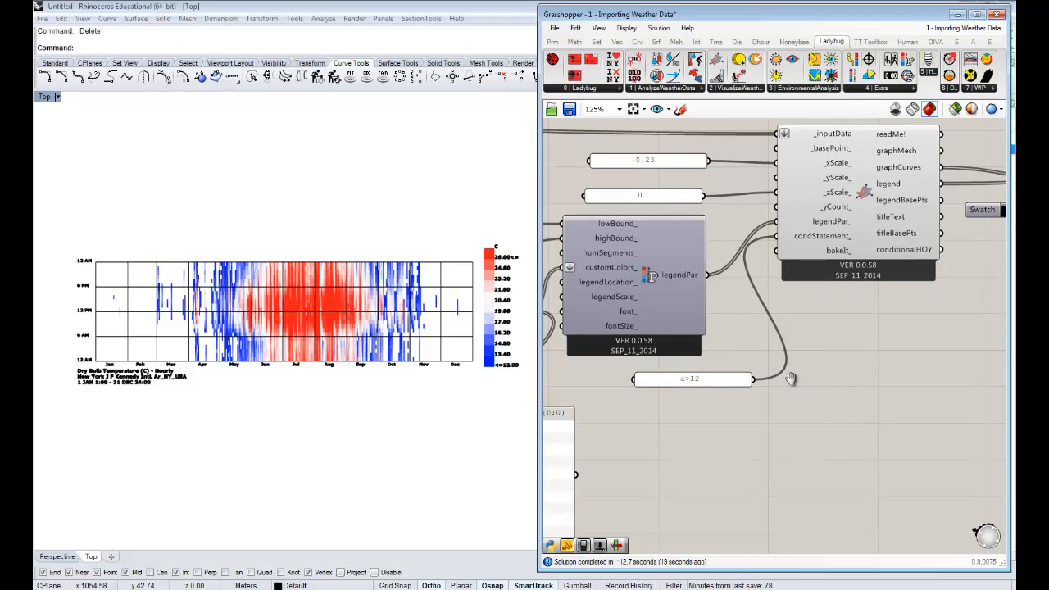
{"action": "right_click_drag", "start_coordinate": [789, 377], "coordinate": [804, 392]}
{"action": "right_click_drag", "start_coordinate": [881, 397], "coordinate": [874, 395]}
{"action": "scroll", "coordinate": [849, 383], "scroll_direction": "down", "scroll_amount": 2}
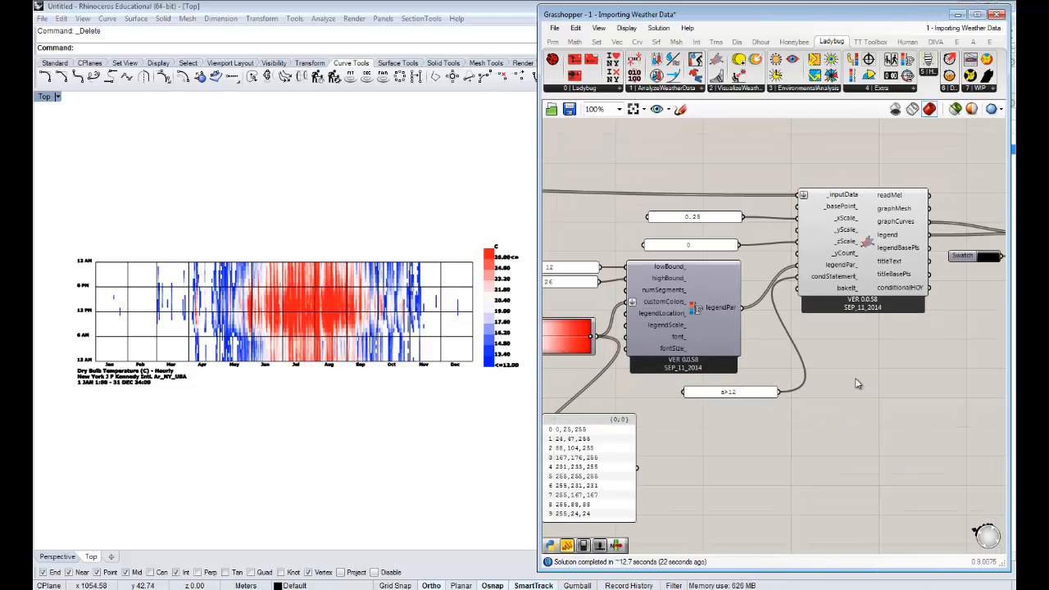
{"action": "right_click_drag", "start_coordinate": [818, 369], "coordinate": [805, 369]}
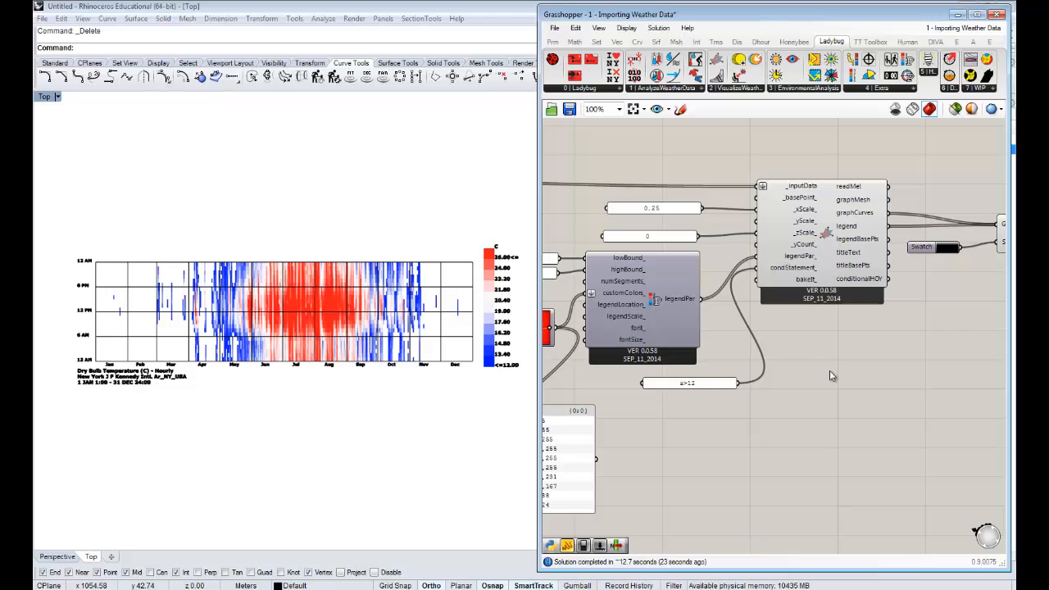
- Disable the 3D Chart component and disconnect the legend parameters from its legendPar_ input
{"action": "right_click_drag", "start_coordinate": [750, 390], "coordinate": [808, 387]}
{"action": "right_click", "coordinate": [885, 235]}
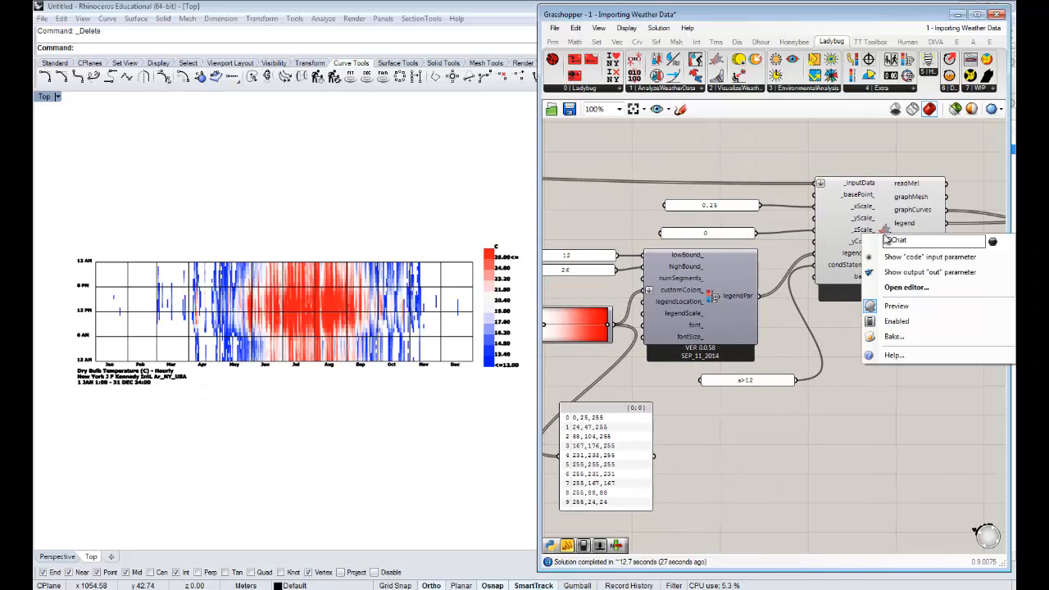
{"action": "left_click", "coordinate": [896, 321]}
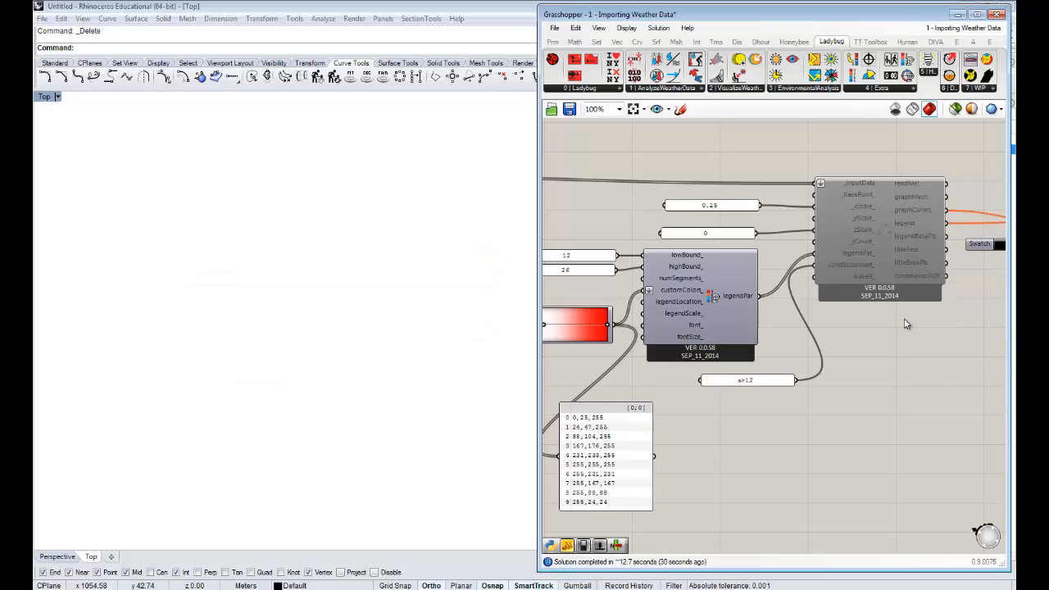
{"action": "right_click", "coordinate": [855, 251]}
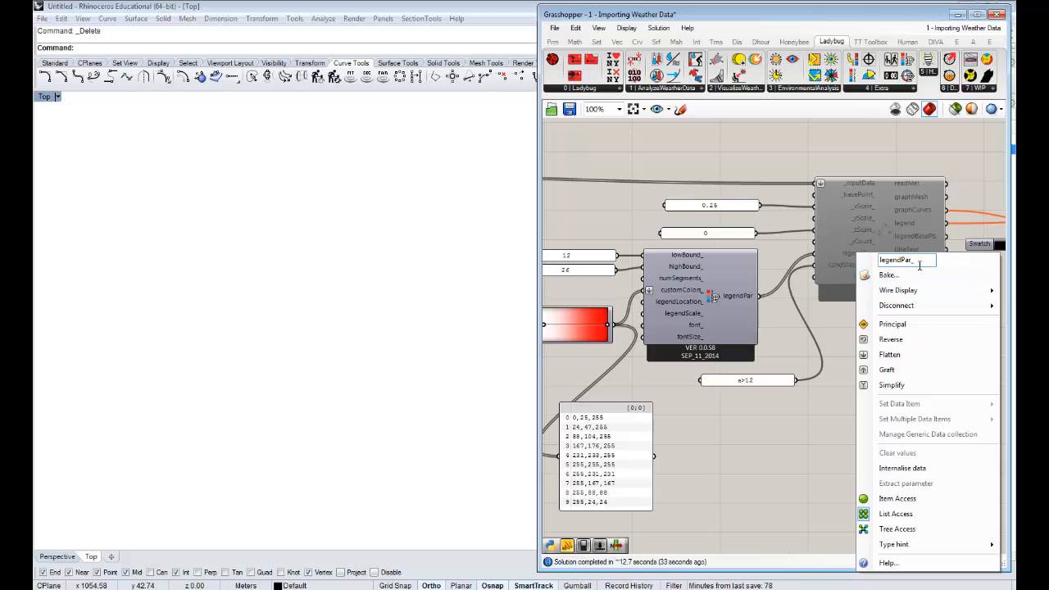
{"action": "mouse_move", "coordinate": [920, 305]}
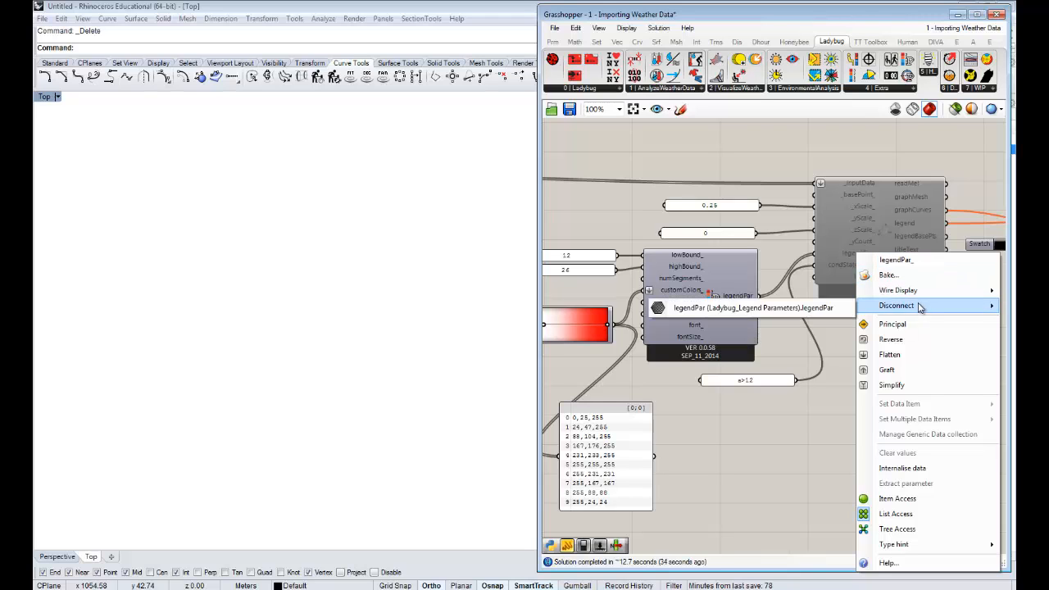
{"action": "left_click", "coordinate": [812, 308]}
- Move the 3D Chart together with its preview, swatch, 0.25 panel and 0 panel up and away from the legend parameters
{"action": "scroll", "coordinate": [811, 310], "scroll_direction": "down", "scroll_amount": 4}
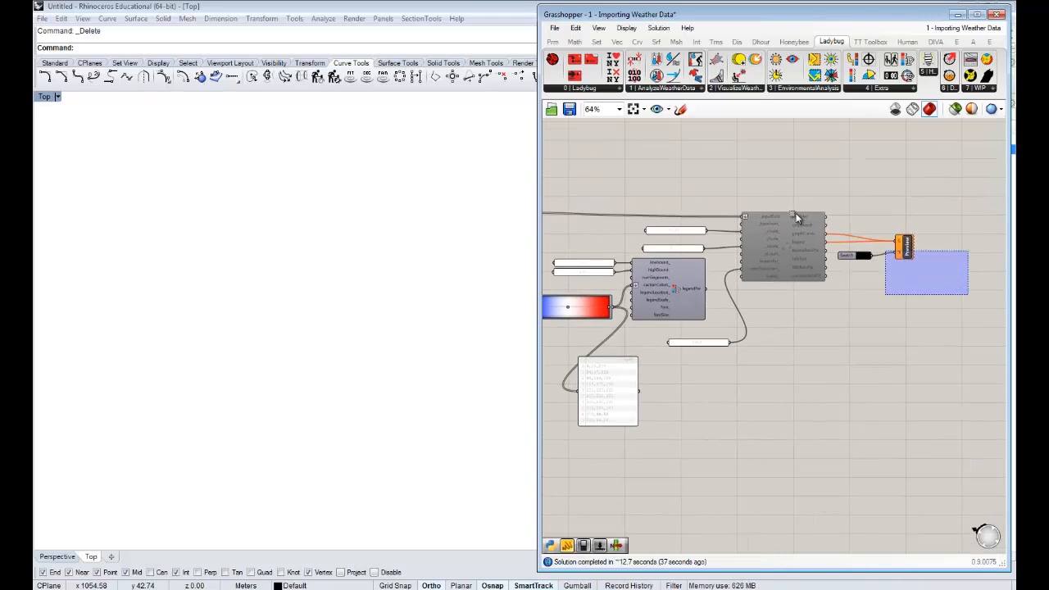
{"action": "left_click_drag", "start_coordinate": [796, 217], "coordinate": [759, 229]}
{"action": "left_click", "coordinate": [689, 231], "text": "shift"}
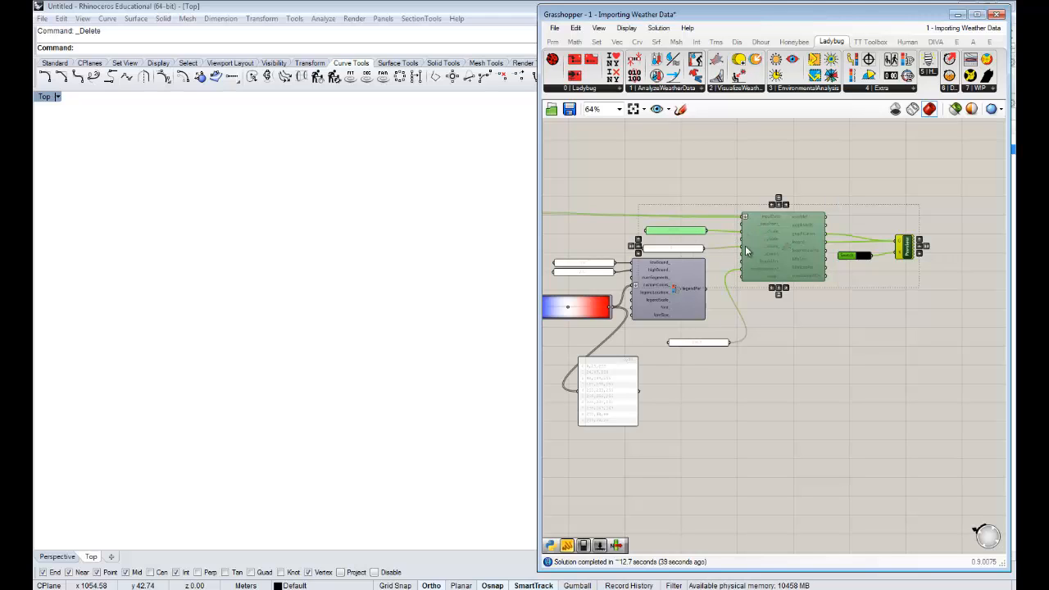
{"action": "left_click", "coordinate": [680, 249], "text": "shift"}
{"action": "left_click_drag", "start_coordinate": [781, 242], "coordinate": [822, 199]}
{"action": "left_click", "coordinate": [721, 230]}
- Move the a>12 panel above the legend parameters, just below the 0 panel
{"action": "right_click_drag", "start_coordinate": [717, 341], "coordinate": [773, 342]}
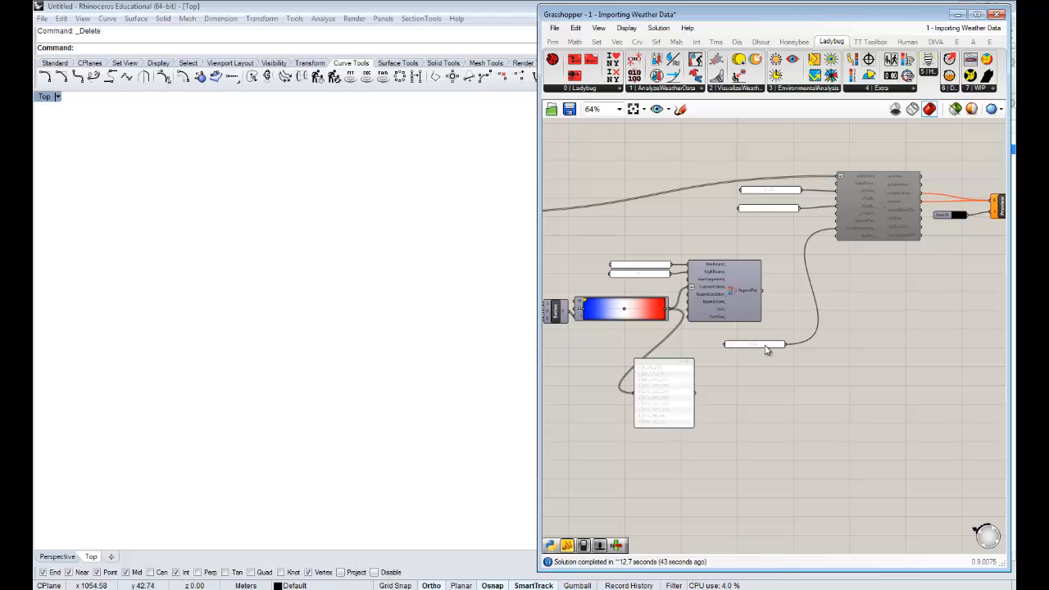
{"action": "left_click_drag", "start_coordinate": [766, 348], "coordinate": [784, 246]}
{"action": "scroll", "coordinate": [717, 245], "scroll_direction": "up", "scroll_amount": 2}
- Connect the weather file's windSpeed output to the 3D Chart's _inputData as an additional source, keeping dryBulbTemperature connected
{"action": "right_click_drag", "start_coordinate": [717, 245], "coordinate": [831, 238]}
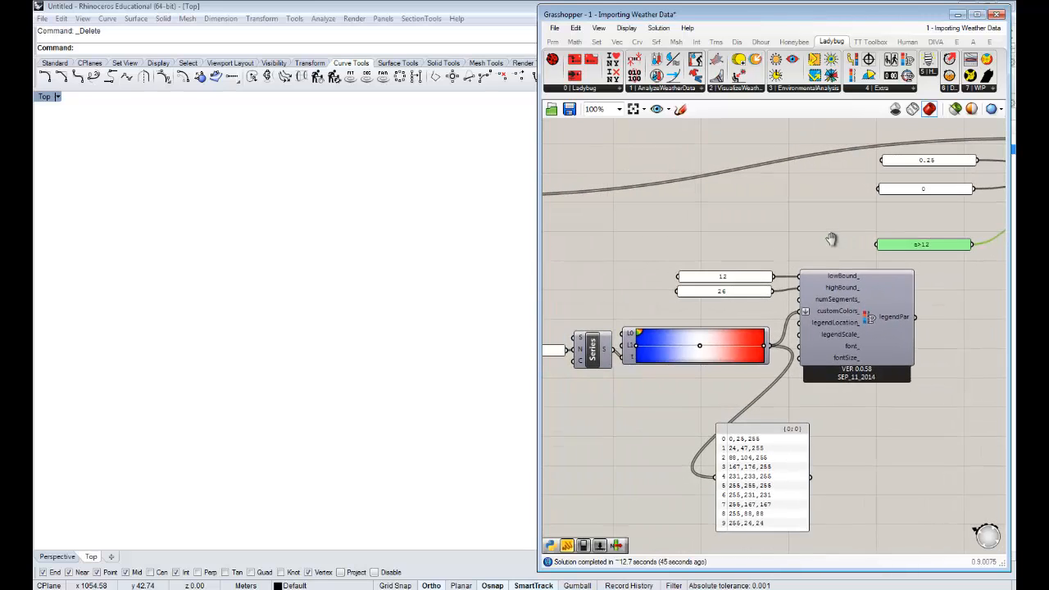
{"action": "scroll", "coordinate": [691, 228], "scroll_direction": "down", "scroll_amount": 3}
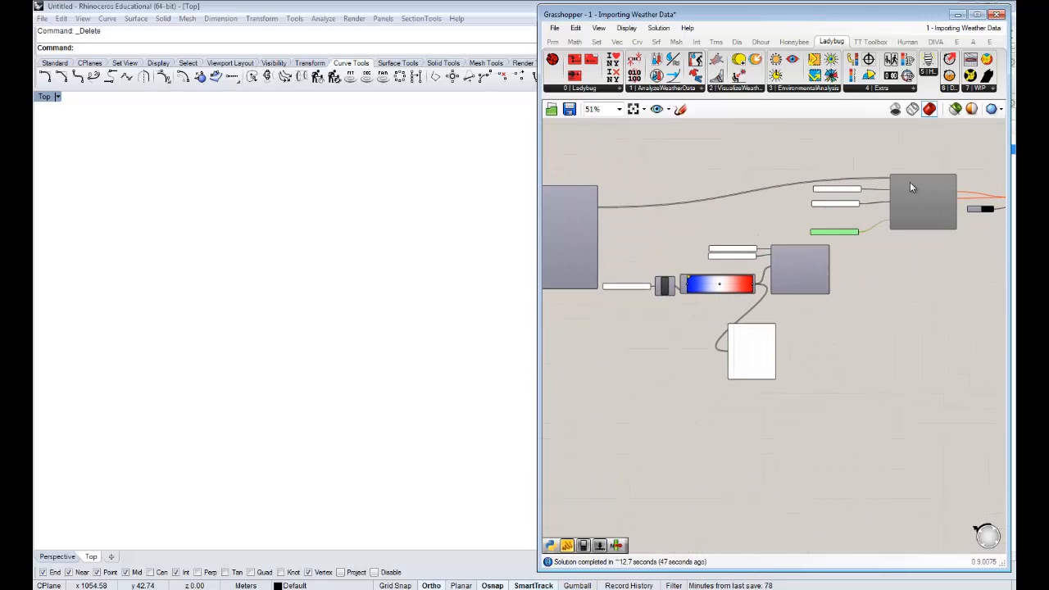
{"action": "scroll", "coordinate": [908, 180], "scroll_direction": "up", "scroll_amount": 3}
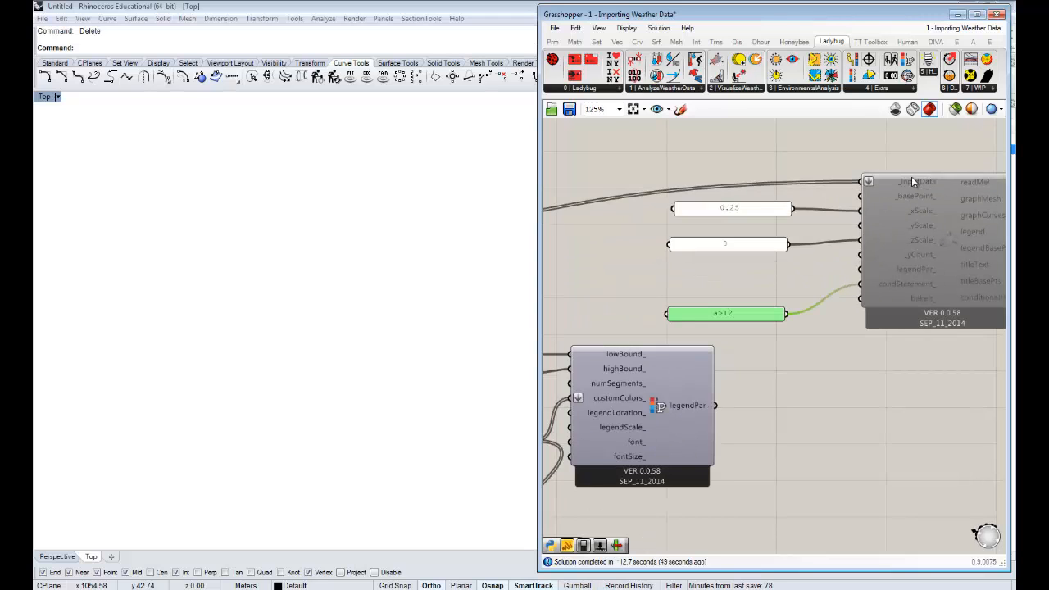
{"action": "scroll", "coordinate": [911, 177], "scroll_direction": "down", "scroll_amount": 2}
{"action": "right_click_drag", "start_coordinate": [911, 195], "coordinate": [939, 188]}
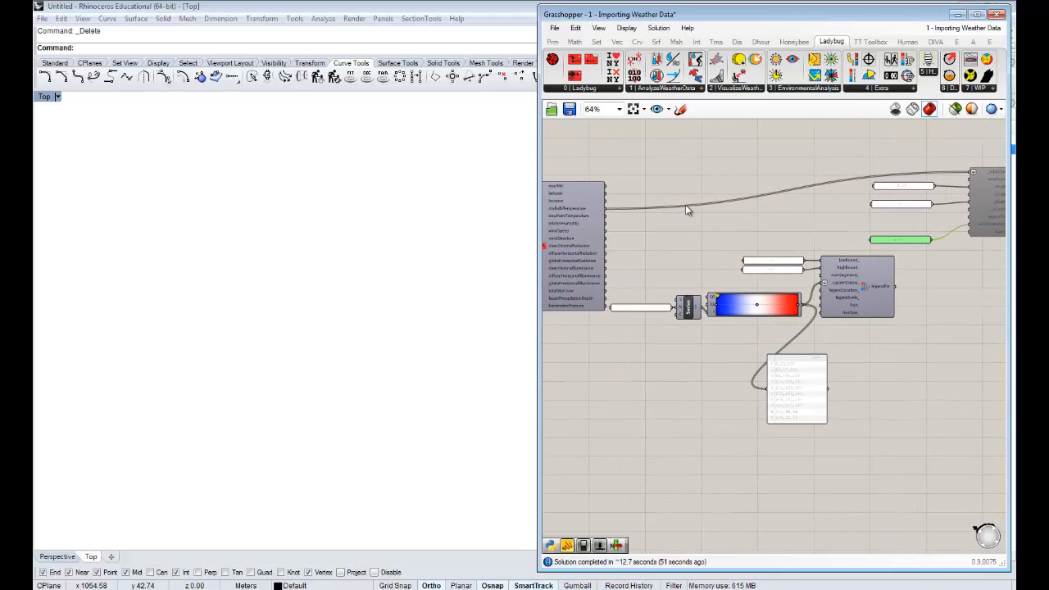
{"action": "scroll", "coordinate": [687, 208], "scroll_direction": "up", "scroll_amount": 2}
{"action": "right_click_drag", "start_coordinate": [687, 208], "coordinate": [796, 187]}
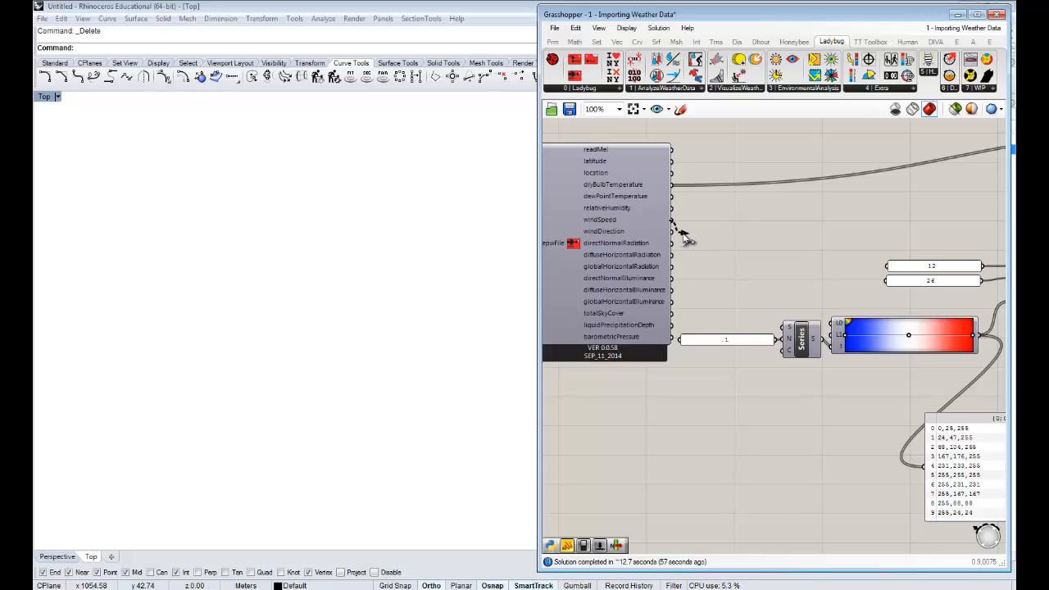
{"action": "scroll", "coordinate": [680, 230], "scroll_direction": "down", "scroll_amount": 3}
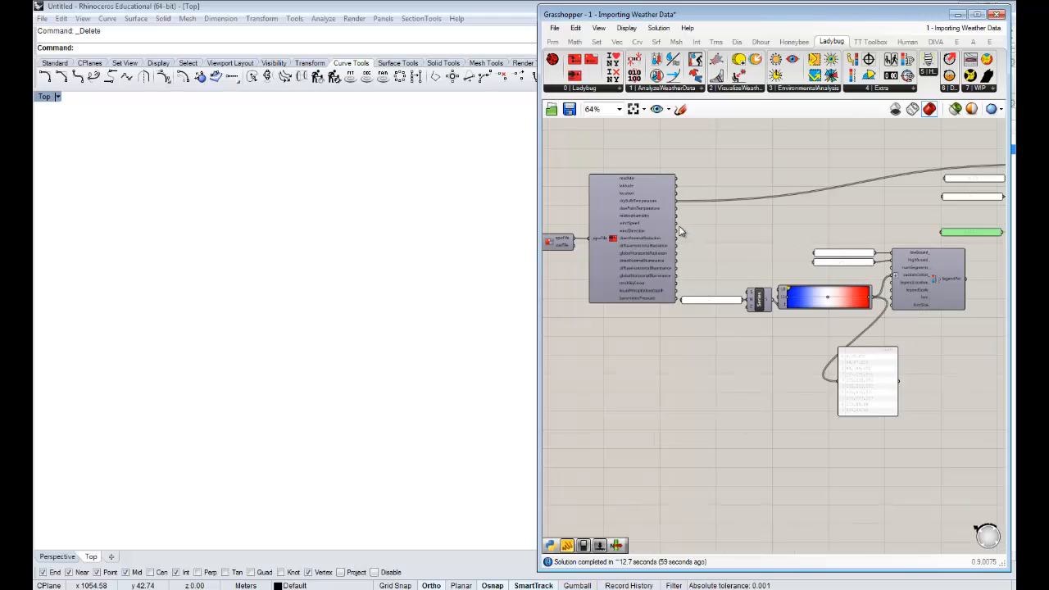
{"action": "left_click_drag", "start_coordinate": [691, 225], "coordinate": [800, 202]}
{"action": "scroll", "coordinate": [700, 224], "scroll_direction": "down", "scroll_amount": 4}
{"action": "scroll", "coordinate": [860, 197], "scroll_direction": "up", "scroll_amount": 6}
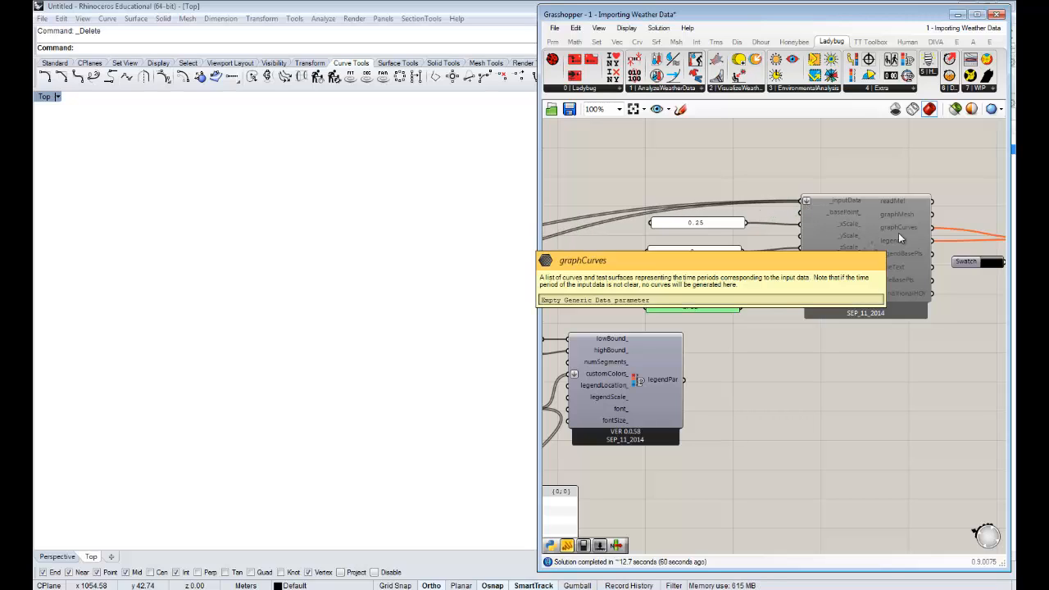
- Add the relativeHumidity output as a third source of the 3D Chart's _inputData and re-enable the chart component
{"action": "right_click_drag", "start_coordinate": [627, 276], "coordinate": [862, 262]}
{"action": "scroll", "coordinate": [859, 260], "scroll_direction": "down", "scroll_amount": 1}
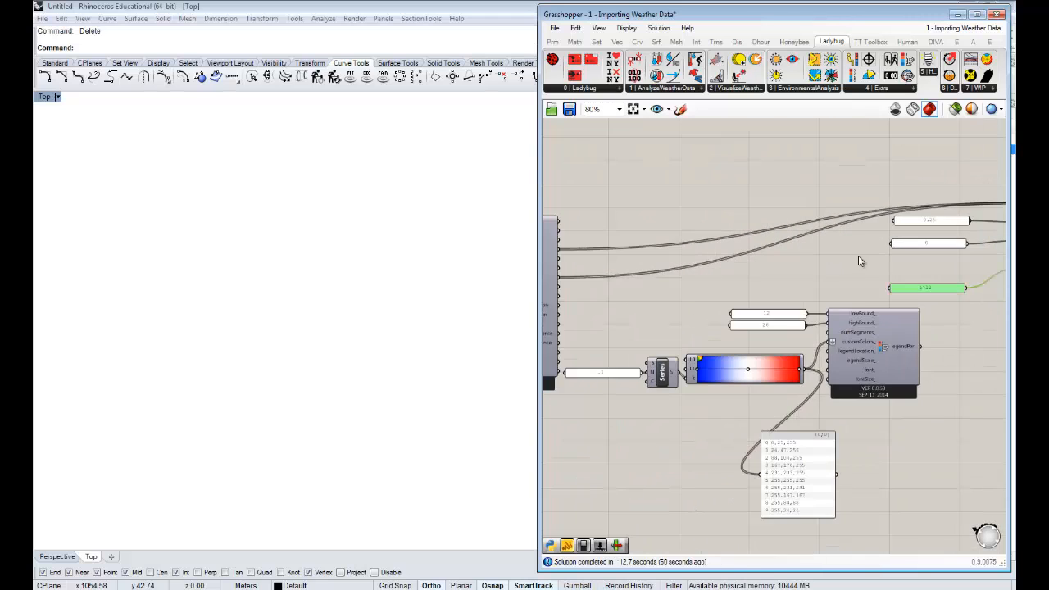
{"action": "right_click_drag", "start_coordinate": [754, 259], "coordinate": [818, 243]}
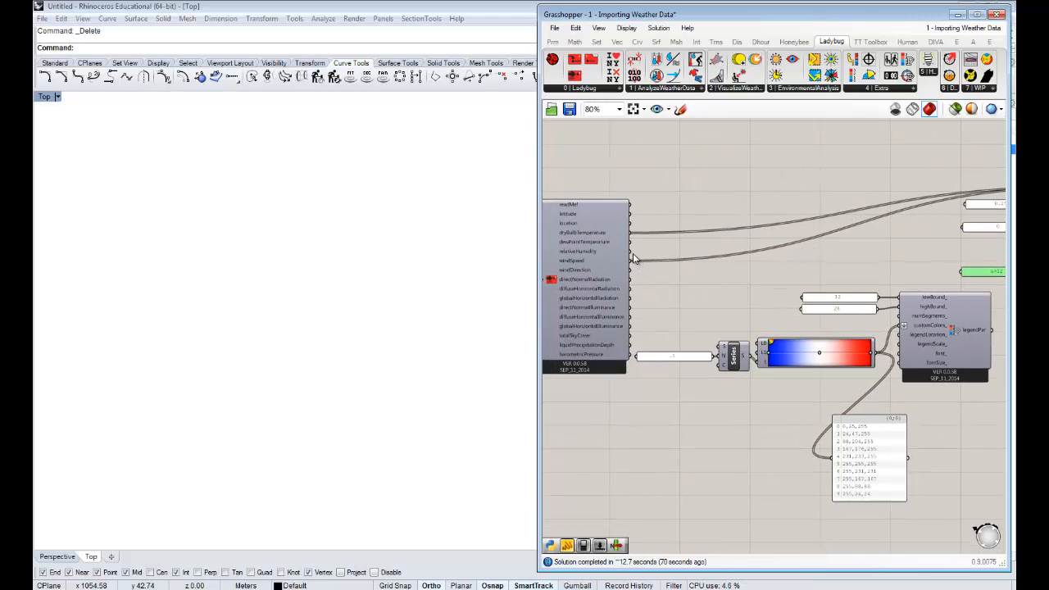
{"action": "scroll", "coordinate": [634, 254], "scroll_direction": "down", "scroll_amount": 2, "text": "shift"}
{"action": "left_click_drag", "start_coordinate": [632, 252], "coordinate": [916, 222], "text": "shift"}
{"action": "scroll", "coordinate": [980, 213], "scroll_direction": "down", "scroll_amount": 1, "text": "shift"}
{"action": "scroll", "coordinate": [954, 206], "scroll_direction": "up", "scroll_amount": 4, "text": "shift"}
{"action": "right_click_drag", "start_coordinate": [914, 197], "coordinate": [725, 188]}
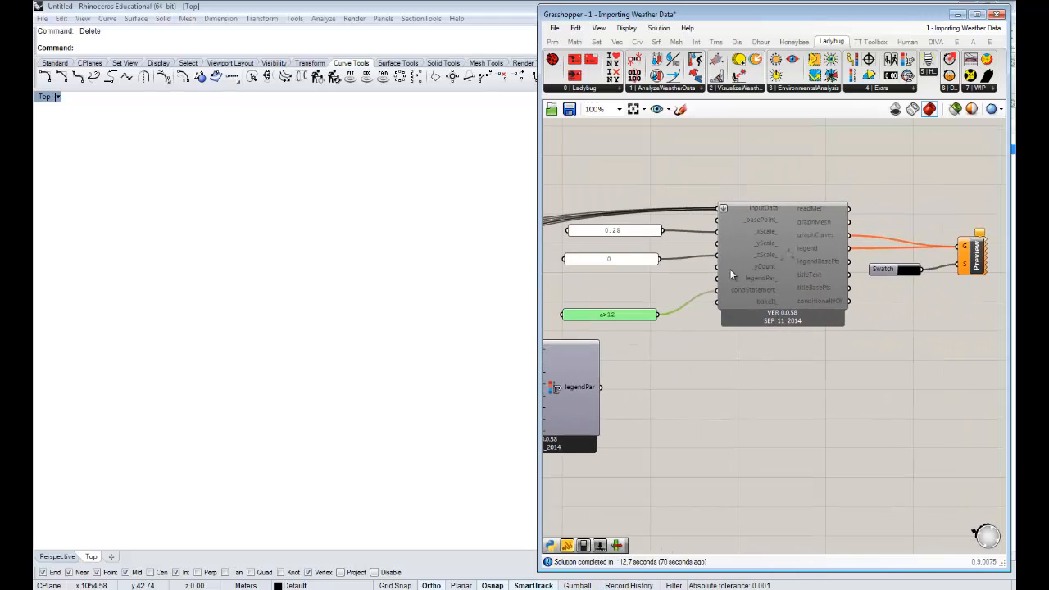
{"action": "right_click", "coordinate": [785, 264]}
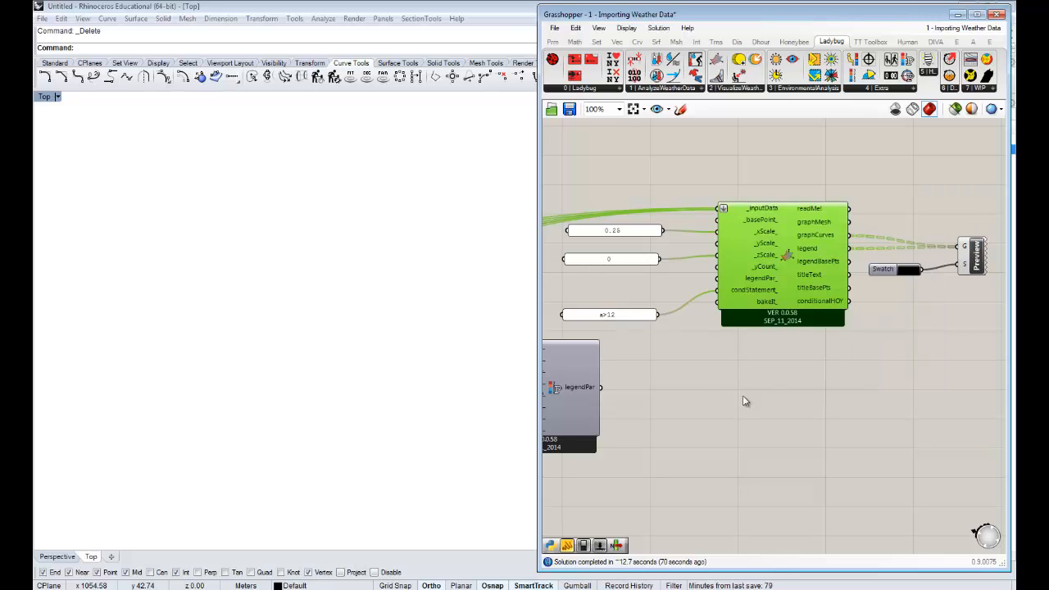
- Examine the dry bulb temperature, wind speed and relative humidity charts and their legends in the Rhino viewport
{"action": "right_click_drag", "start_coordinate": [306, 318], "coordinate": [300, 229]}
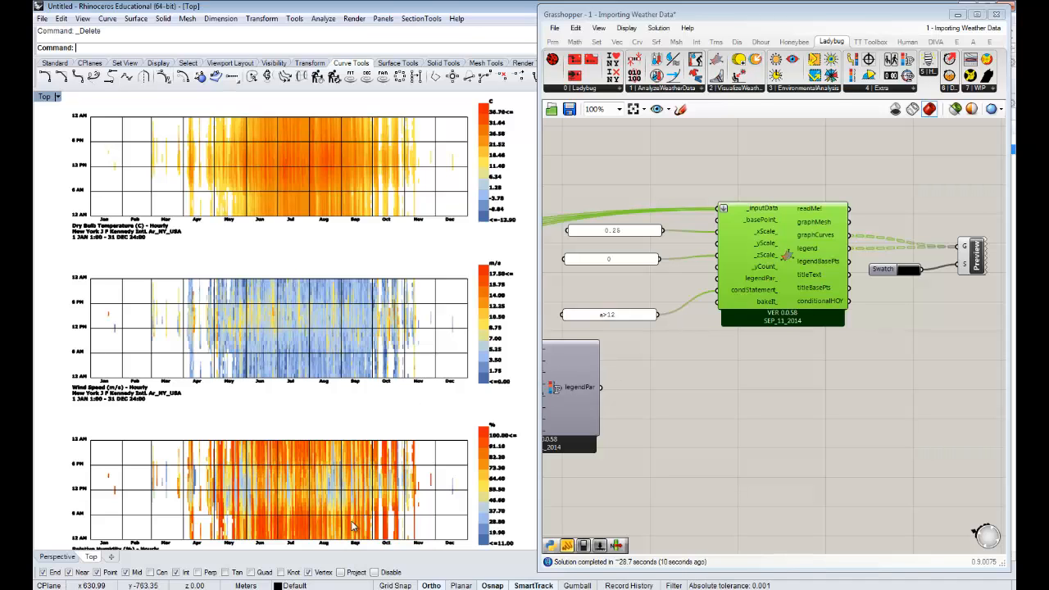
{"action": "right_click_drag", "start_coordinate": [343, 450], "coordinate": [342, 447]}
{"action": "scroll", "coordinate": [479, 318], "scroll_direction": "up", "scroll_amount": 4}
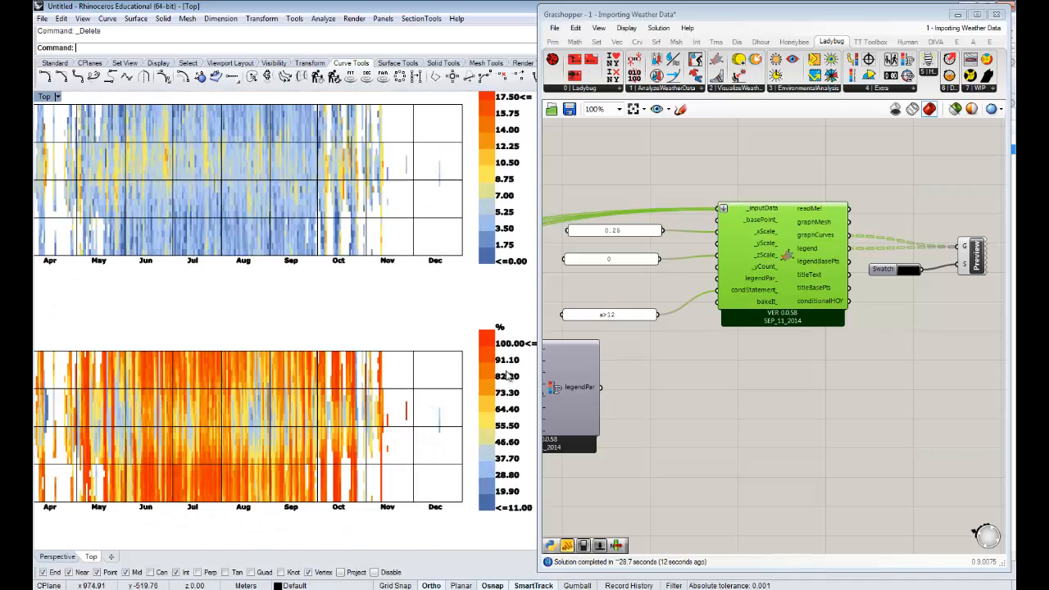
{"action": "right_click_drag", "start_coordinate": [451, 359], "coordinate": [426, 532]}
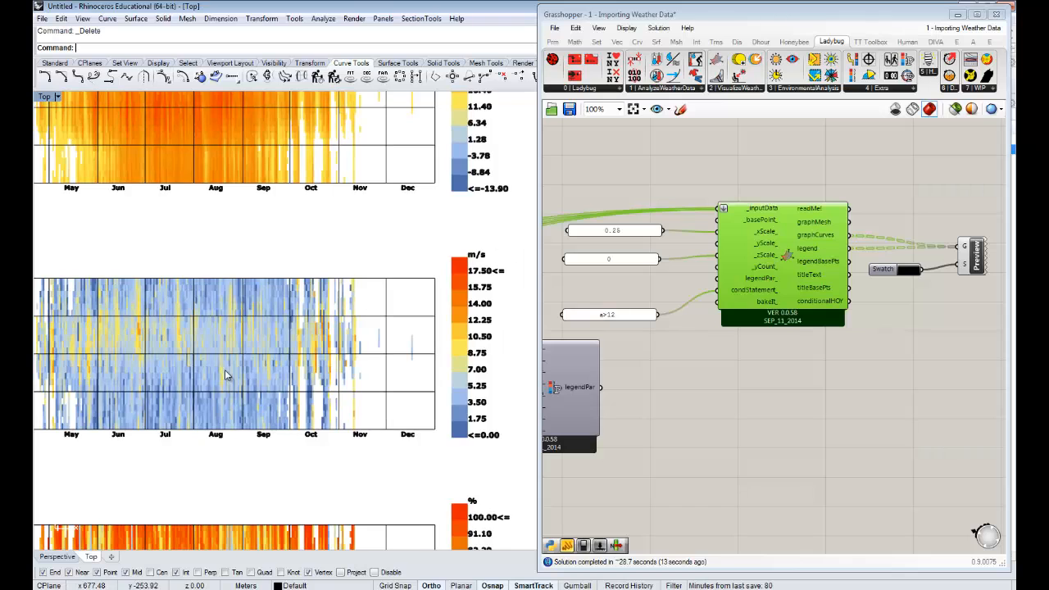
{"action": "scroll", "coordinate": [380, 363], "scroll_direction": "down", "scroll_amount": 5}
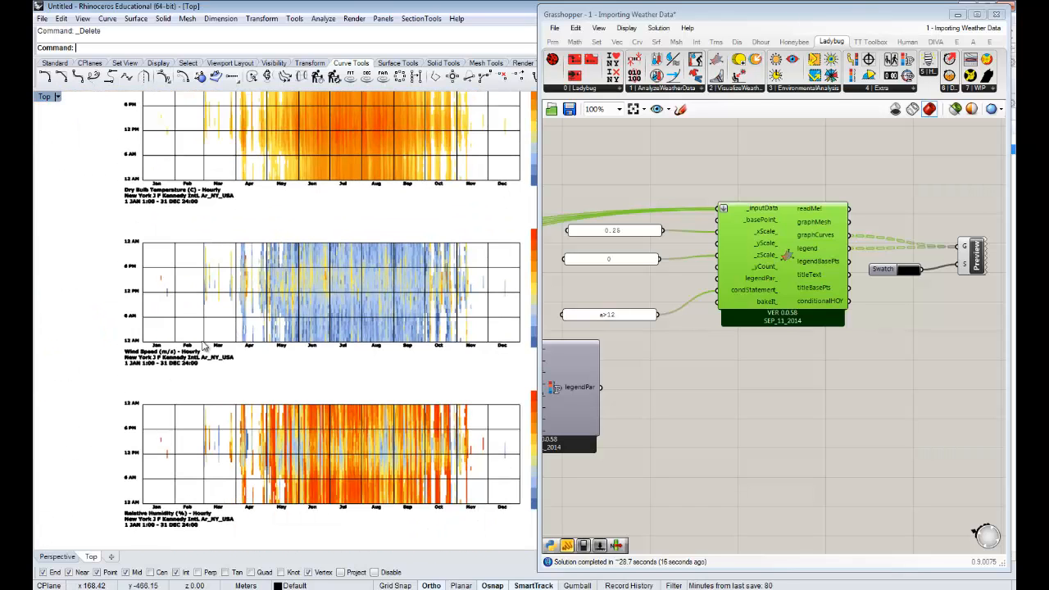
{"action": "scroll", "coordinate": [203, 283], "scroll_direction": "up", "scroll_amount": 3}
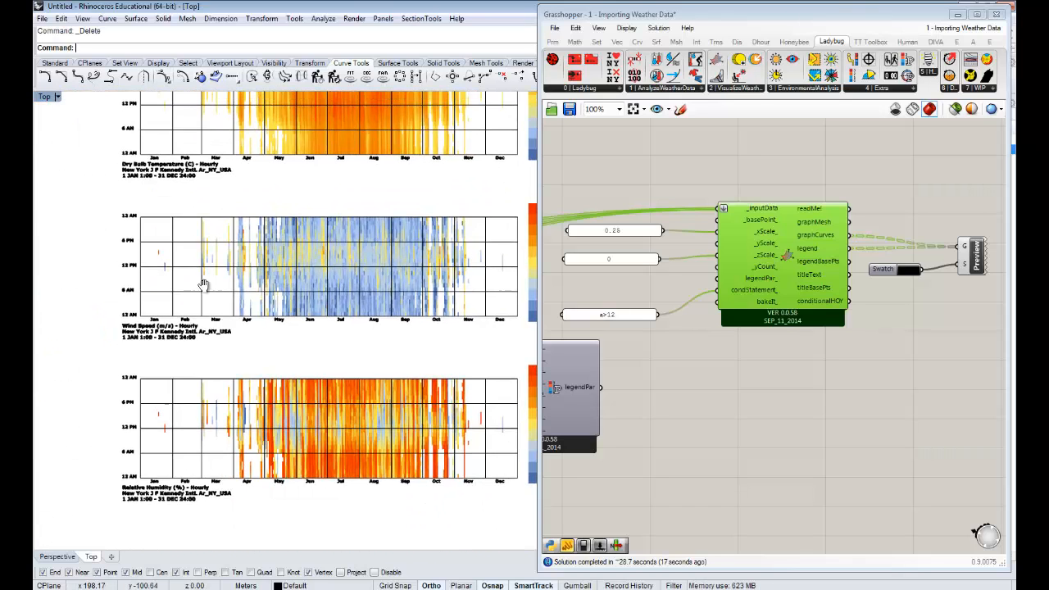
{"action": "right_click_drag", "start_coordinate": [198, 273], "coordinate": [197, 256]}
- Move the a>12 panel slightly up, closer to the 0 panel
{"action": "right_click_drag", "start_coordinate": [778, 395], "coordinate": [809, 379]}
{"action": "left_click_drag", "start_coordinate": [665, 301], "coordinate": [666, 287]}
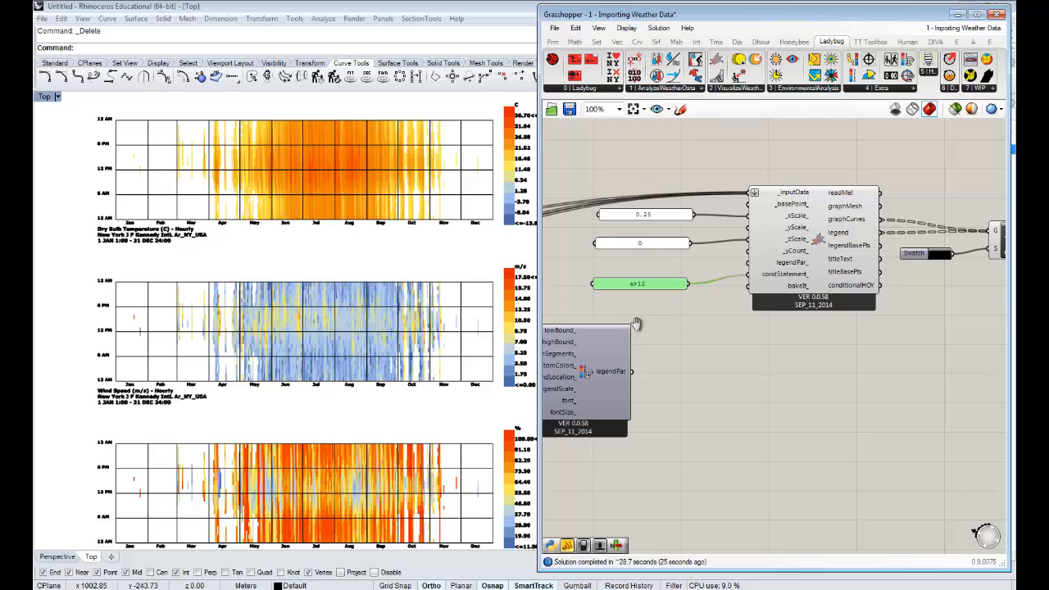
{"action": "right_click_drag", "start_coordinate": [633, 324], "coordinate": [673, 316]}
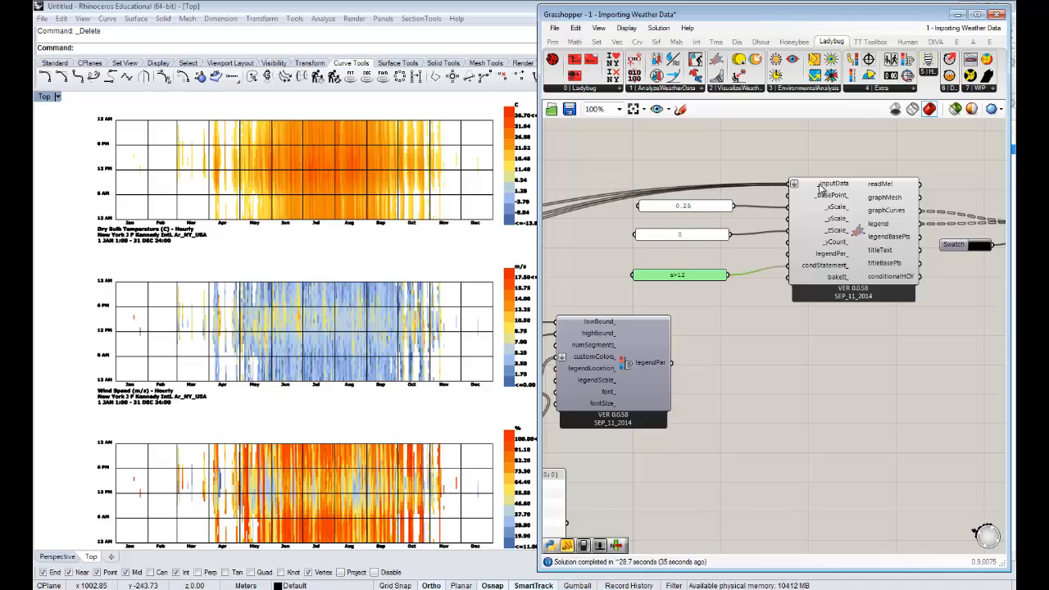
- Check which weather outputs feed the 3D Chart's _inputData and widen the a>12 panel
{"action": "mouse_move", "coordinate": [821, 188]}
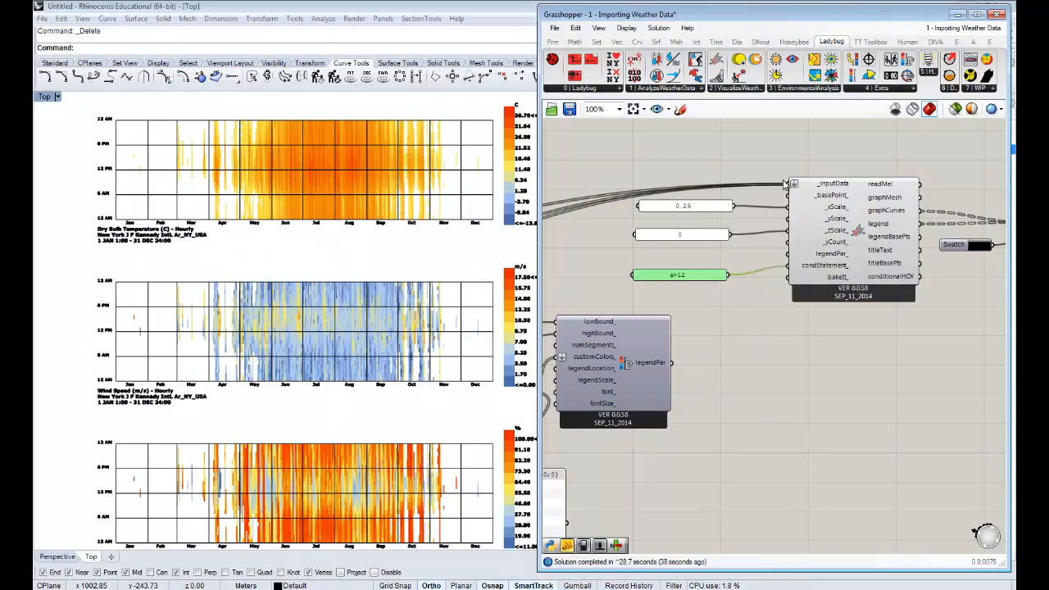
{"action": "right_click_drag", "start_coordinate": [605, 314], "coordinate": [1000, 297]}
{"action": "right_click_drag", "start_coordinate": [547, 290], "coordinate": [561, 288]}
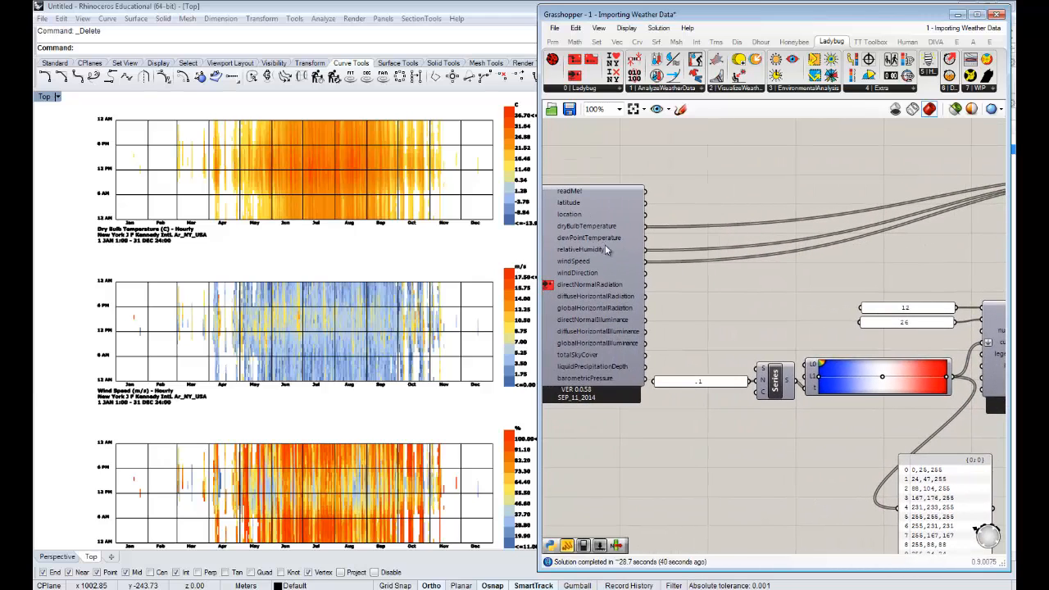
{"action": "right_click_drag", "start_coordinate": [901, 263], "coordinate": [593, 257]}
{"action": "right_click_drag", "start_coordinate": [766, 254], "coordinate": [676, 251]}
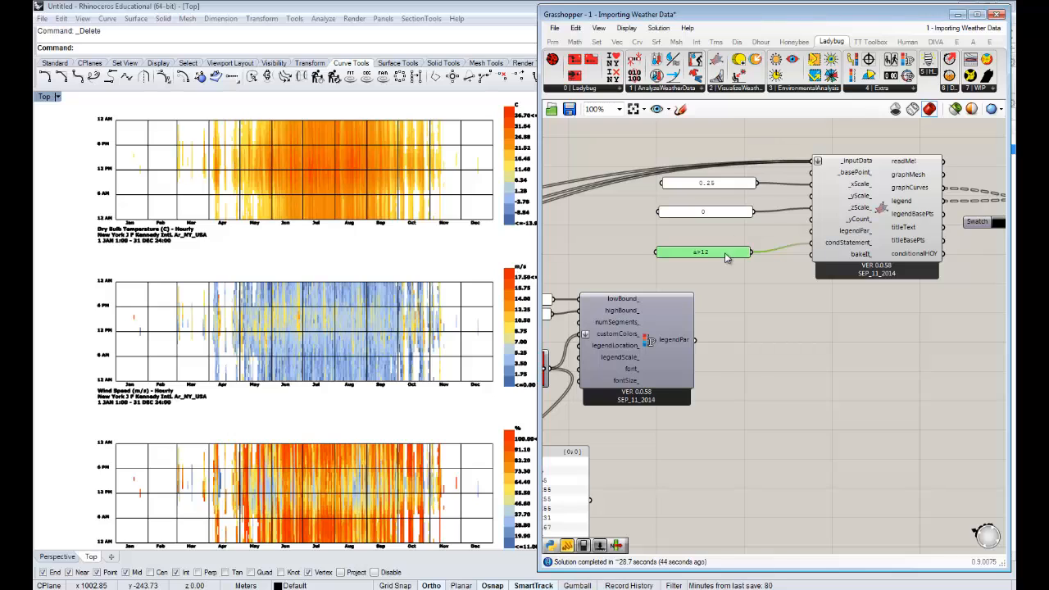
{"action": "left_click_drag", "start_coordinate": [654, 248], "coordinate": [633, 251]}
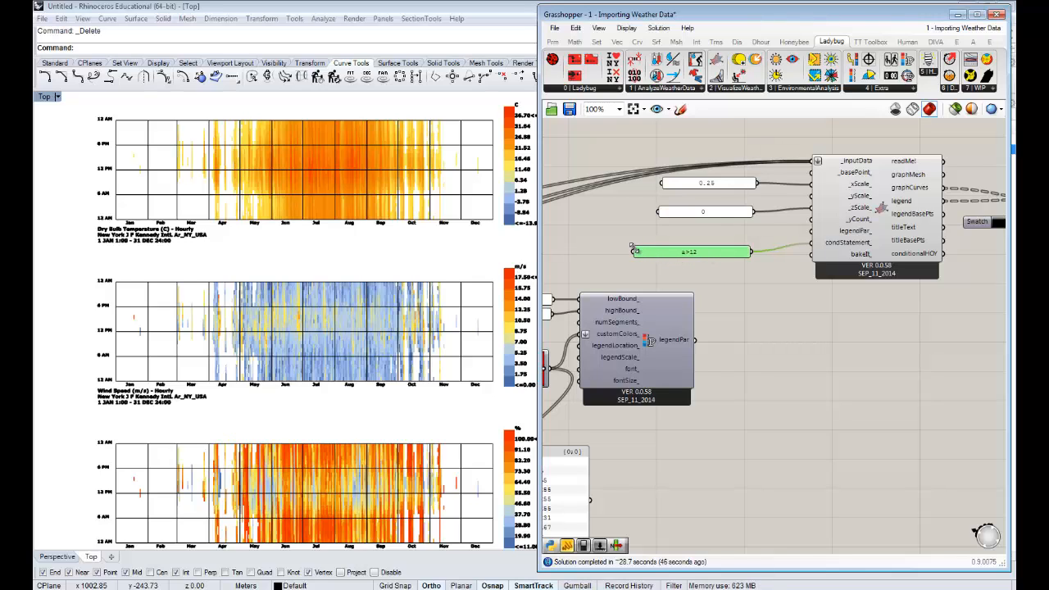
- Change the conditional statement in the a>12 panel to a>26 and c>50
{"action": "double_click", "coordinate": [712, 255]}
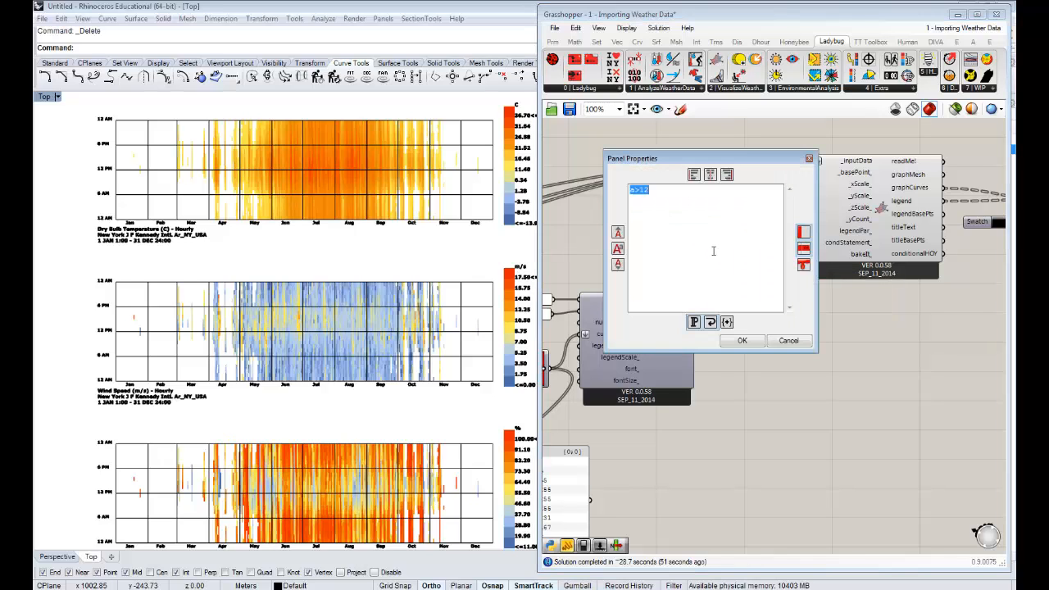
{"action": "left_click", "coordinate": [734, 235]}
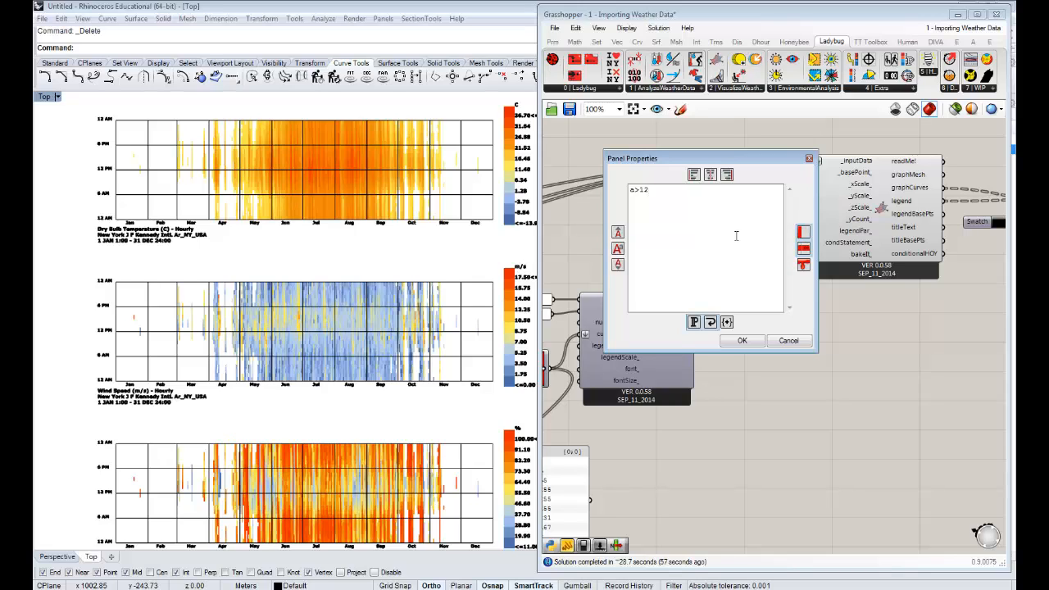
{"action": "key", "text": "BackSpace"}
{"action": "key", "text": "BackSpace"}
{"action": "type", "text": "26 and c>50"}
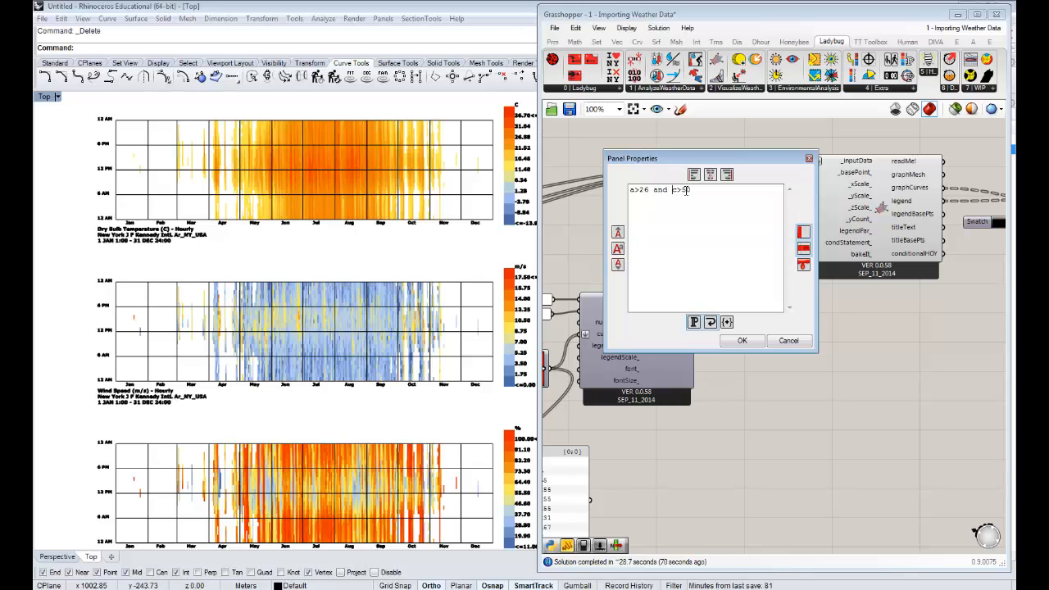
{"action": "left_click", "coordinate": [748, 344]}
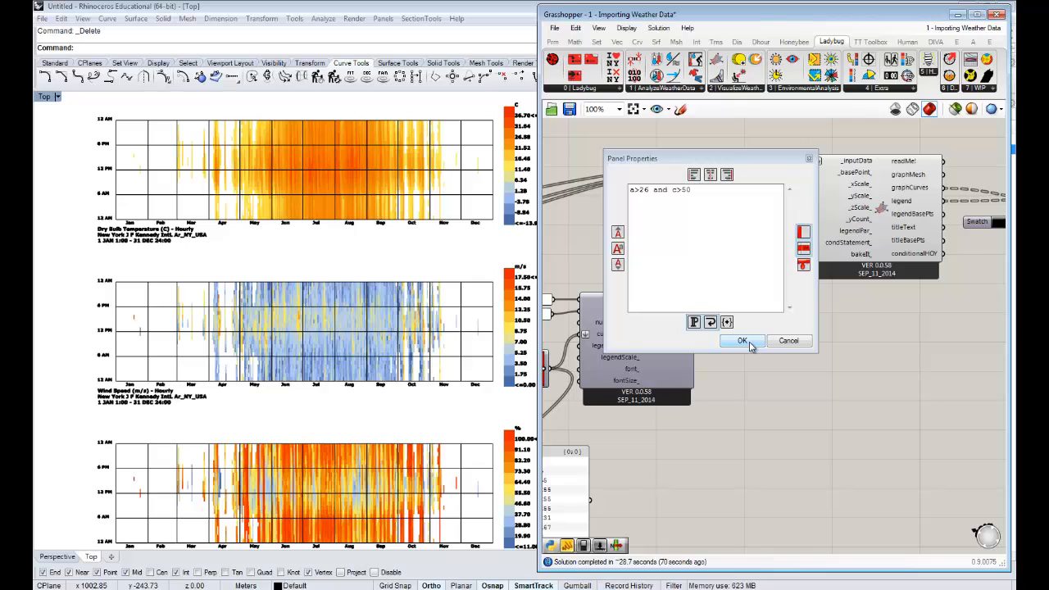
{"action": "left_click", "coordinate": [750, 345]}
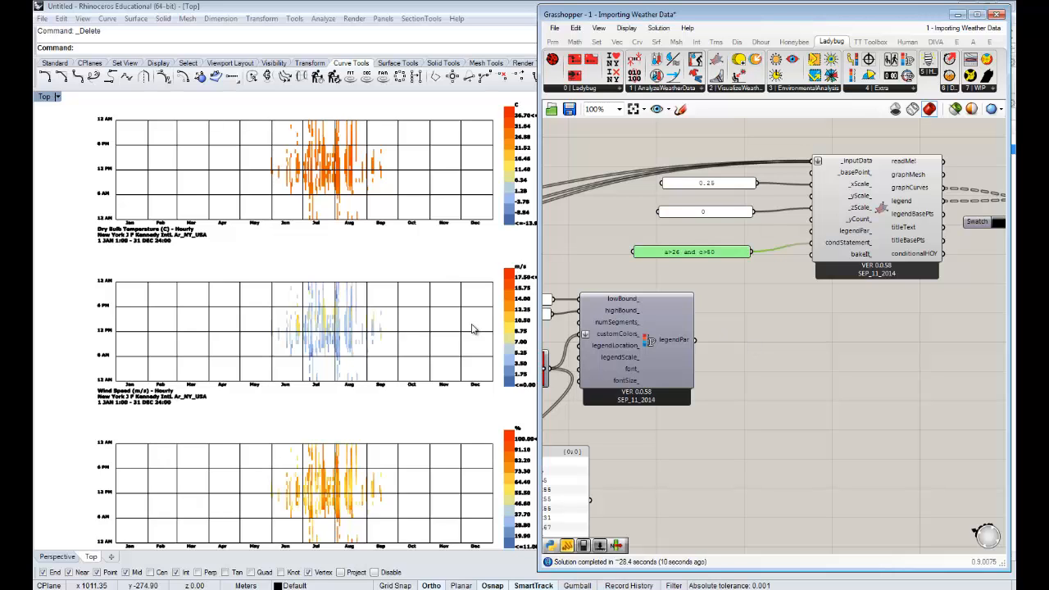
- Examine the three filtered charts in the Rhino viewport, looking closely at the summer hours of the wind speed chart
{"action": "right_click_drag", "start_coordinate": [472, 353], "coordinate": [438, 331]}
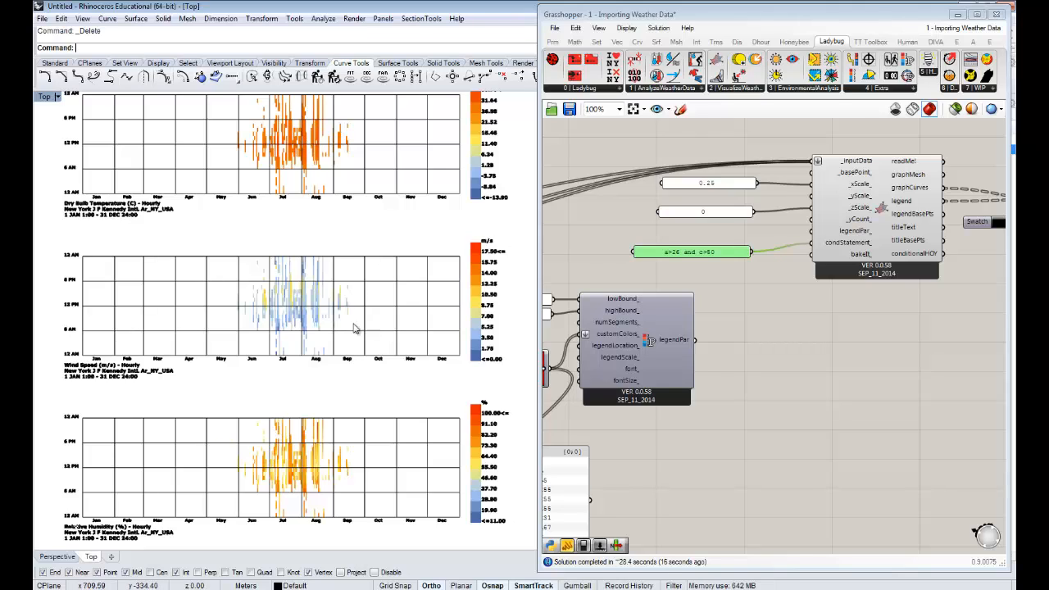
{"action": "scroll", "coordinate": [303, 324], "scroll_direction": "up", "scroll_amount": 3}
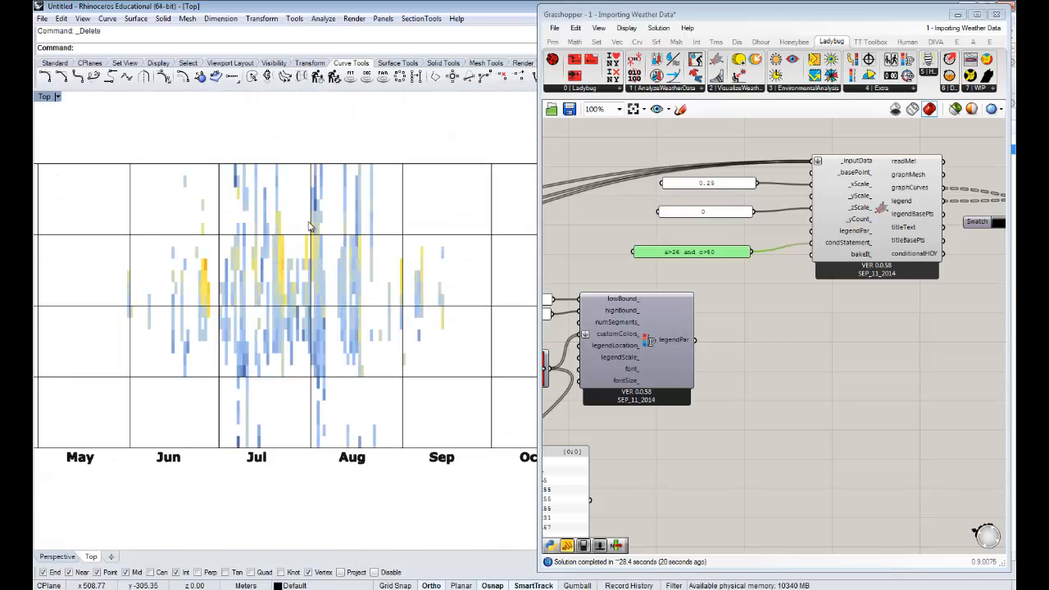
{"action": "right_click_drag", "start_coordinate": [319, 306], "coordinate": [311, 331]}
{"action": "scroll", "coordinate": [311, 331], "scroll_direction": "down", "scroll_amount": 5}
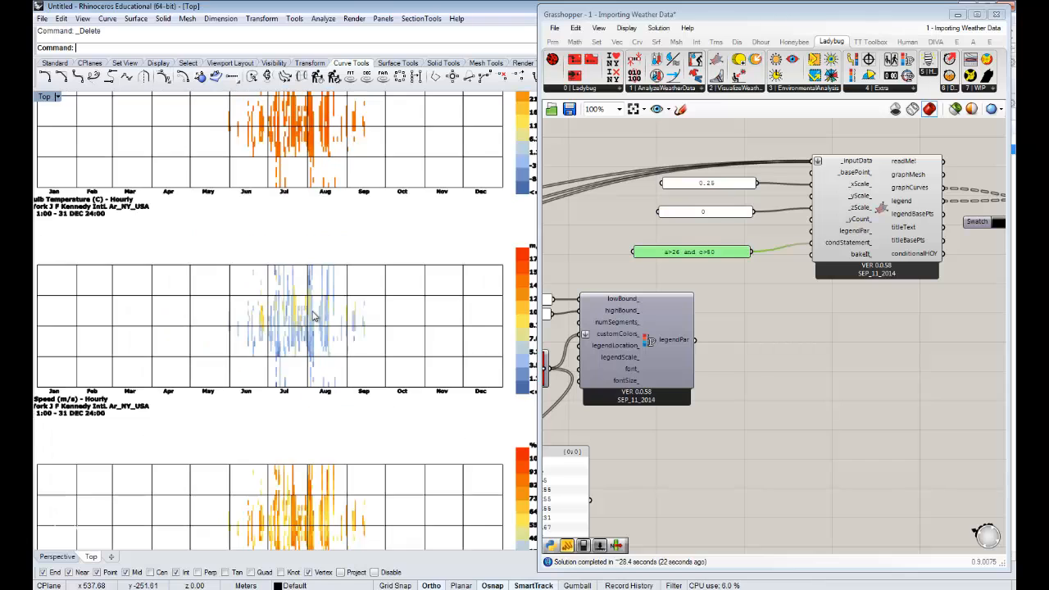
{"action": "right_click_drag", "start_coordinate": [828, 283], "coordinate": [772, 292]}
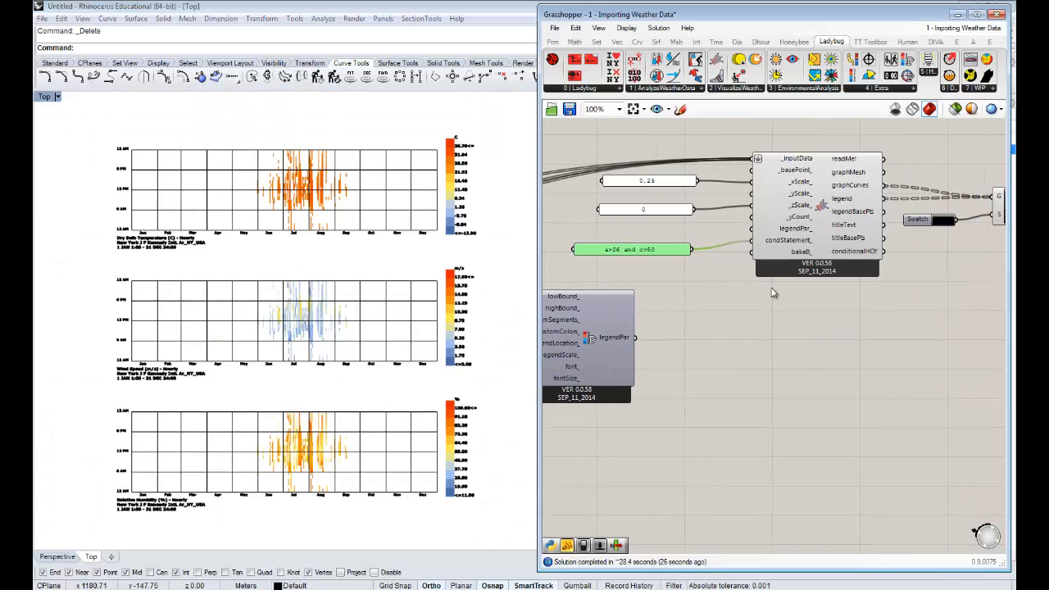
{"action": "left_click", "coordinate": [822, 325]}
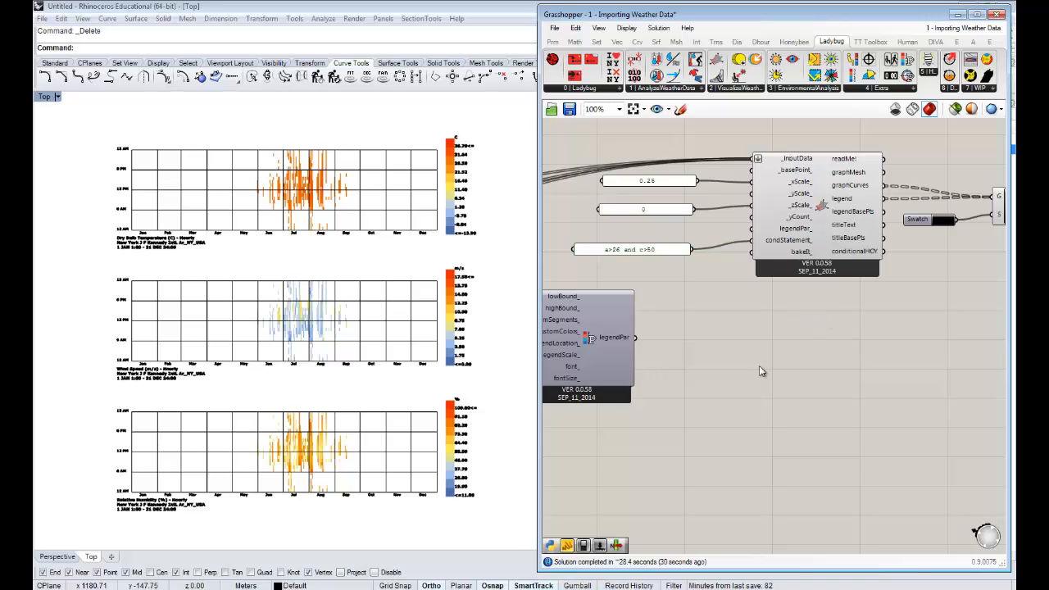
{"action": "right_click_drag", "start_coordinate": [867, 334], "coordinate": [809, 347]}
{"action": "right_click_drag", "start_coordinate": [749, 329], "coordinate": [777, 330]}
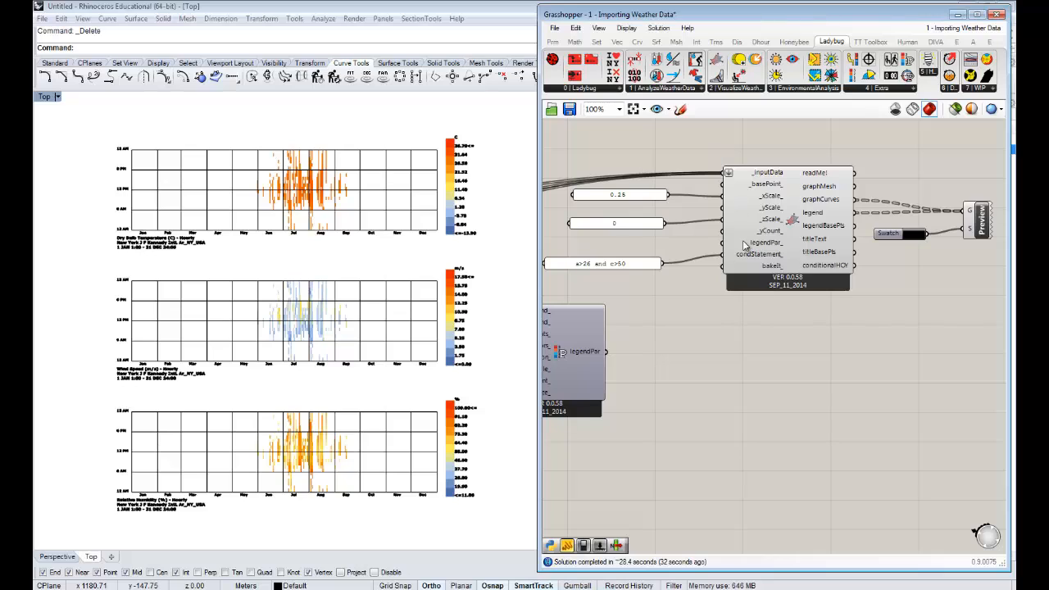